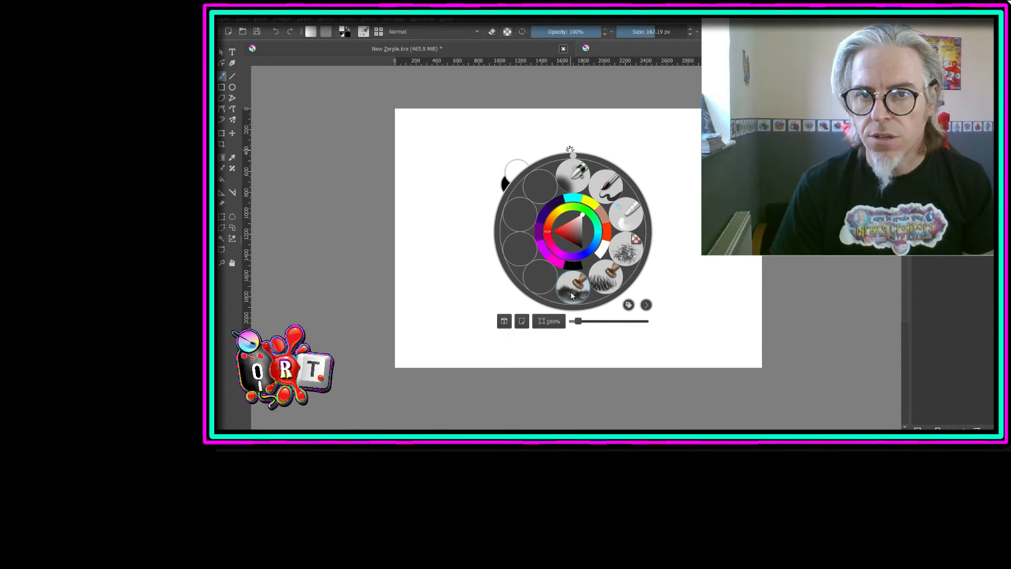
- Browse the full brush preset collection and examine the stamp brushes, including z)_Stamp_Grass
{"action": "left_click", "coordinate": [379, 31]}
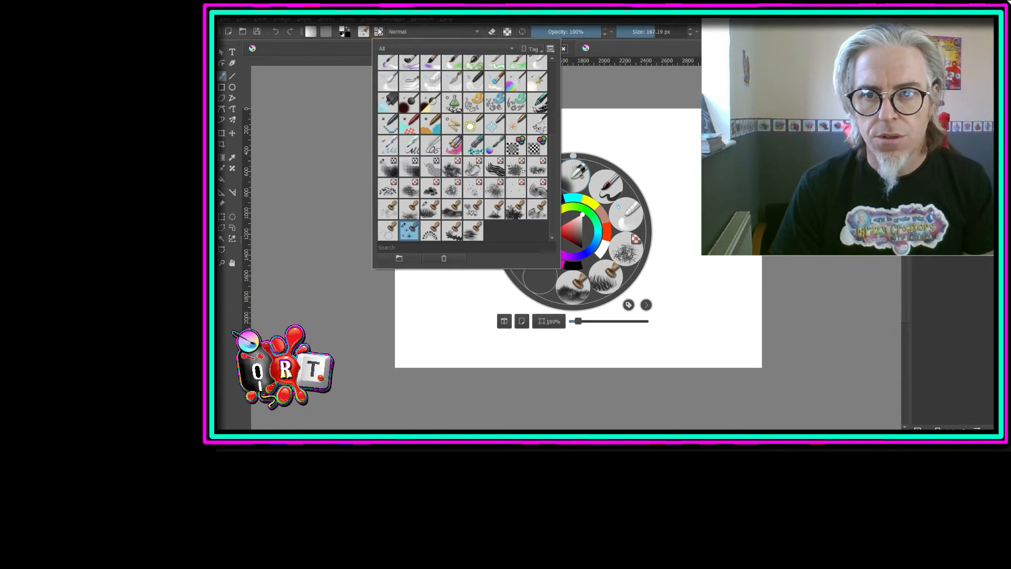
{"action": "mouse_move", "coordinate": [425, 216]}
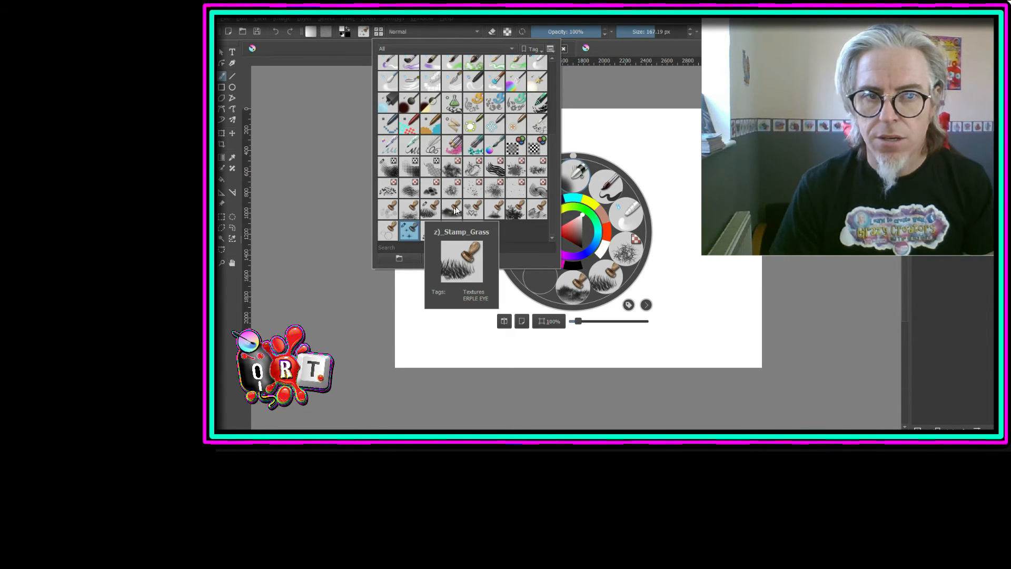
{"action": "mouse_move", "coordinate": [458, 208]}
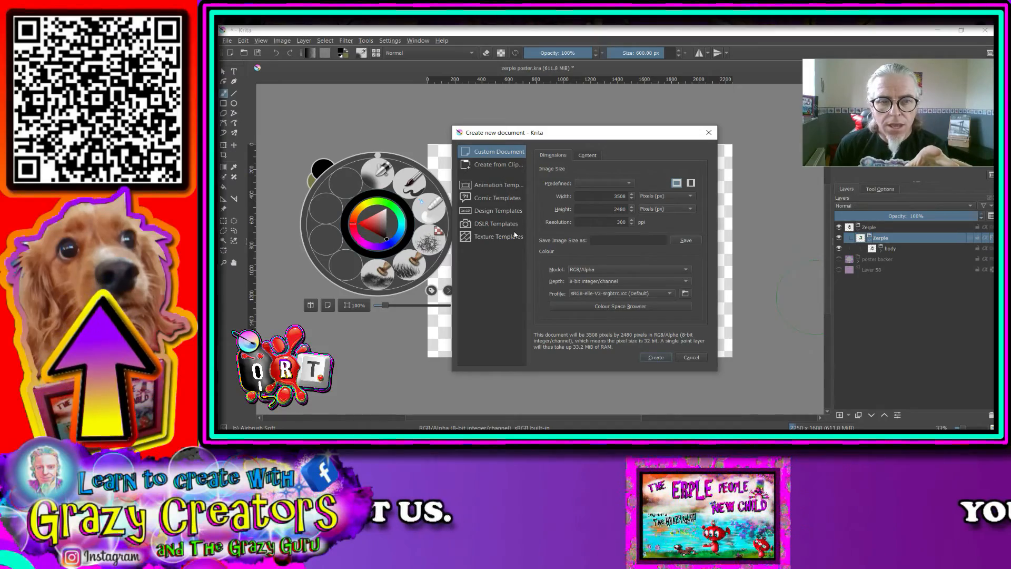
- Create a new document from the Design screen 4:3 template (2250x1680, 96dpi RGB, 8bit)
{"action": "left_click", "coordinate": [497, 210]}
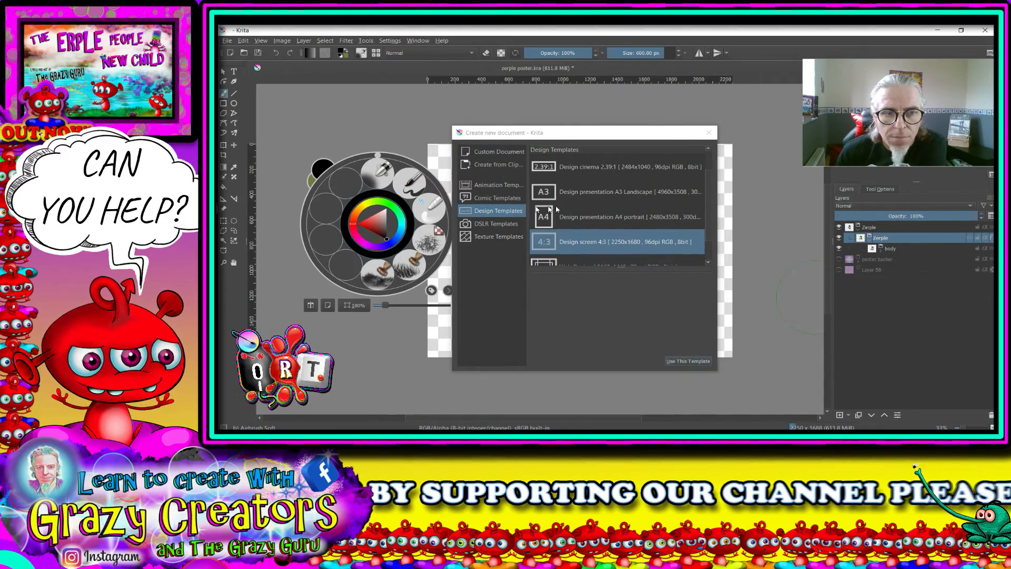
{"action": "right_click", "coordinate": [579, 221]}
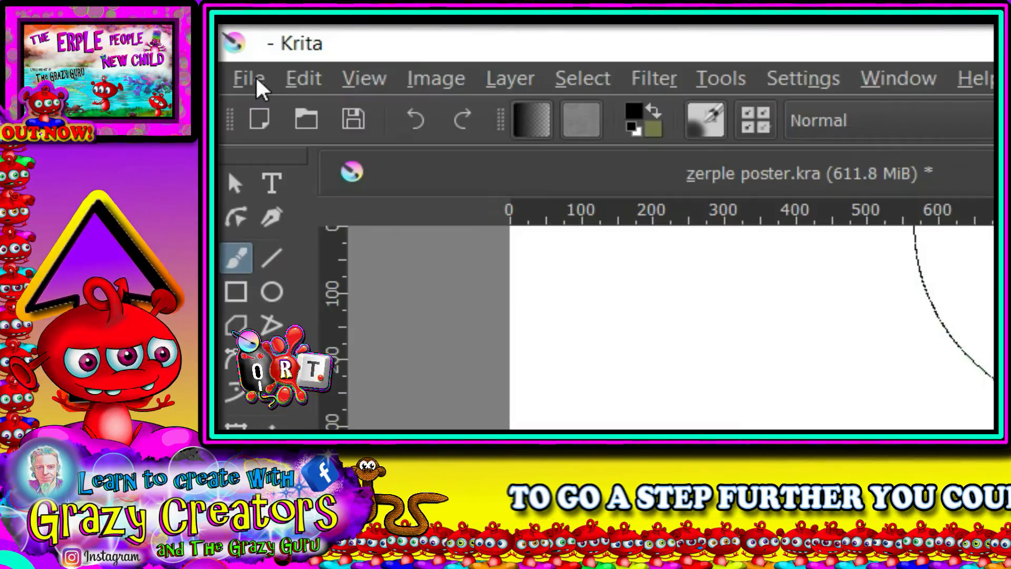
- Save the new document in the Pictures folder as a Krita document named New Zerple
{"action": "left_click", "coordinate": [353, 127]}
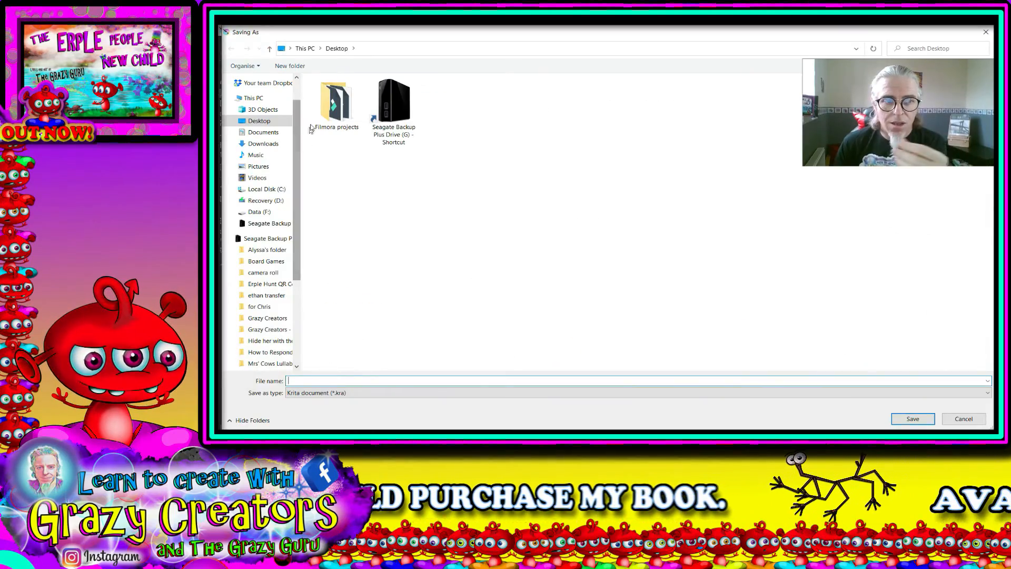
{"action": "left_click", "coordinate": [264, 167]}
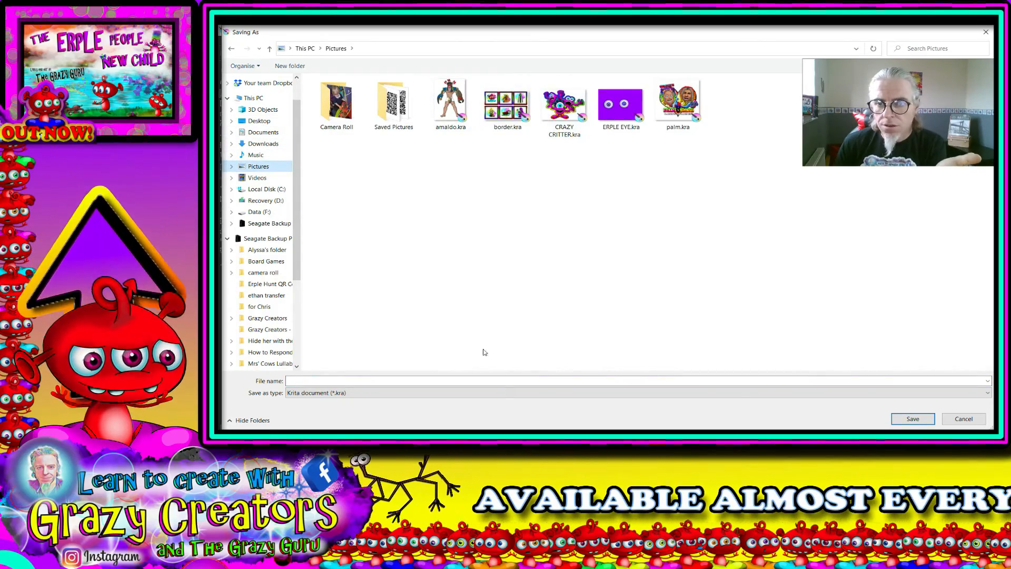
{"action": "left_click", "coordinate": [326, 378]}
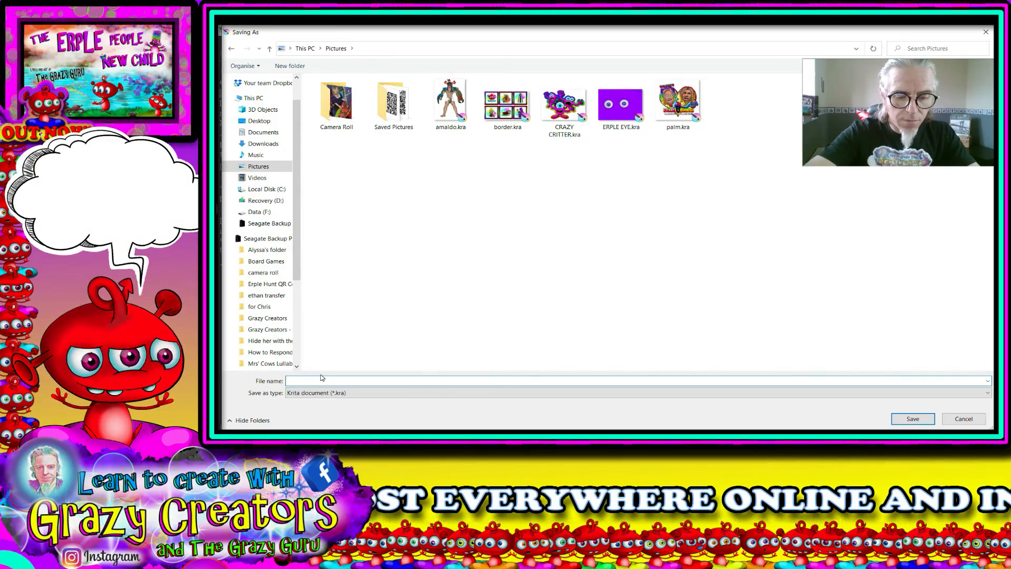
{"action": "type", "text": "New Zerple"}
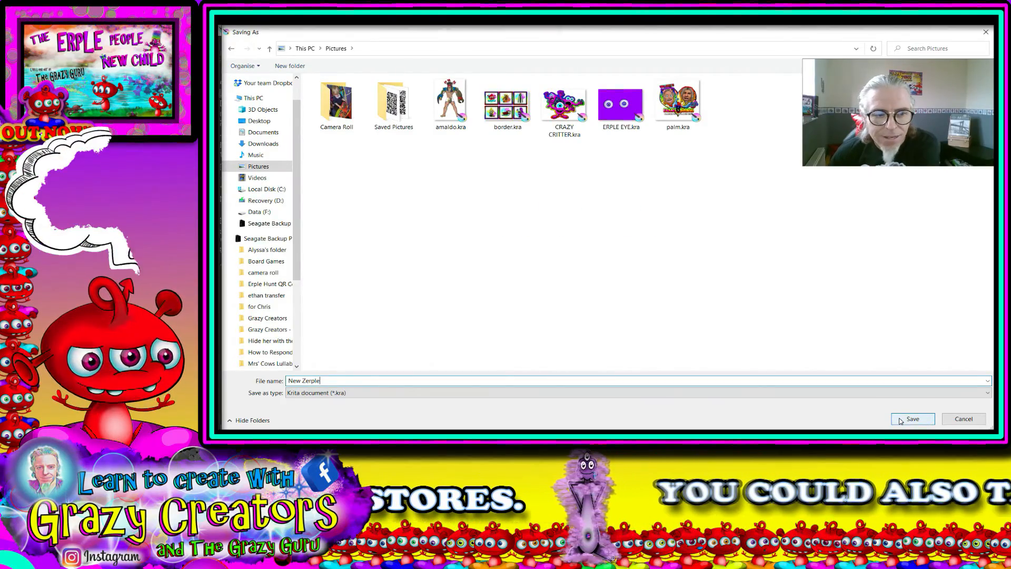
{"action": "left_click", "coordinate": [912, 418]}
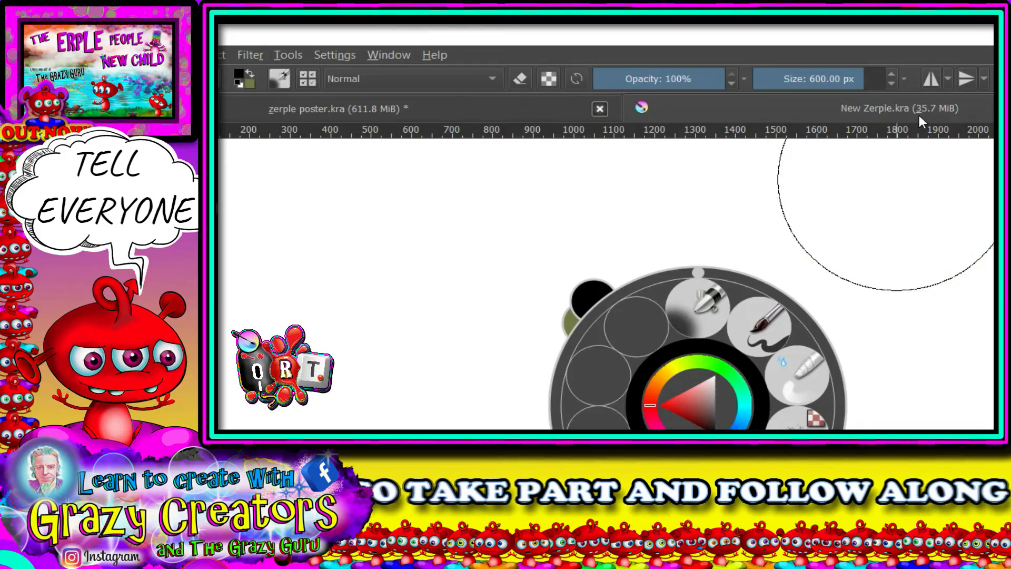
- Switch to the zerple poster document and show its poster backer layer to view the finished character poster
{"action": "left_click", "coordinate": [305, 108]}
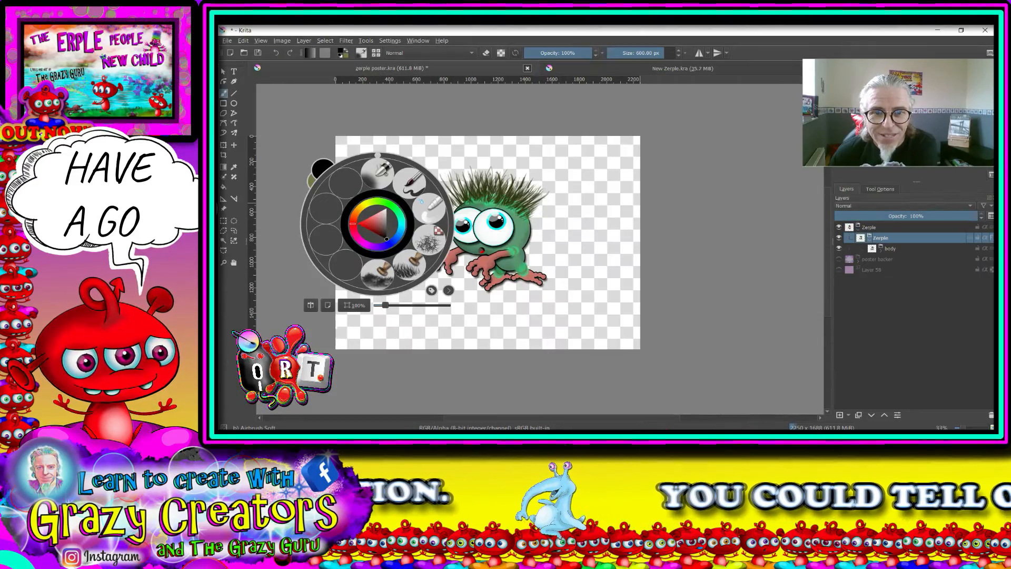
{"action": "left_click", "coordinate": [631, 167]}
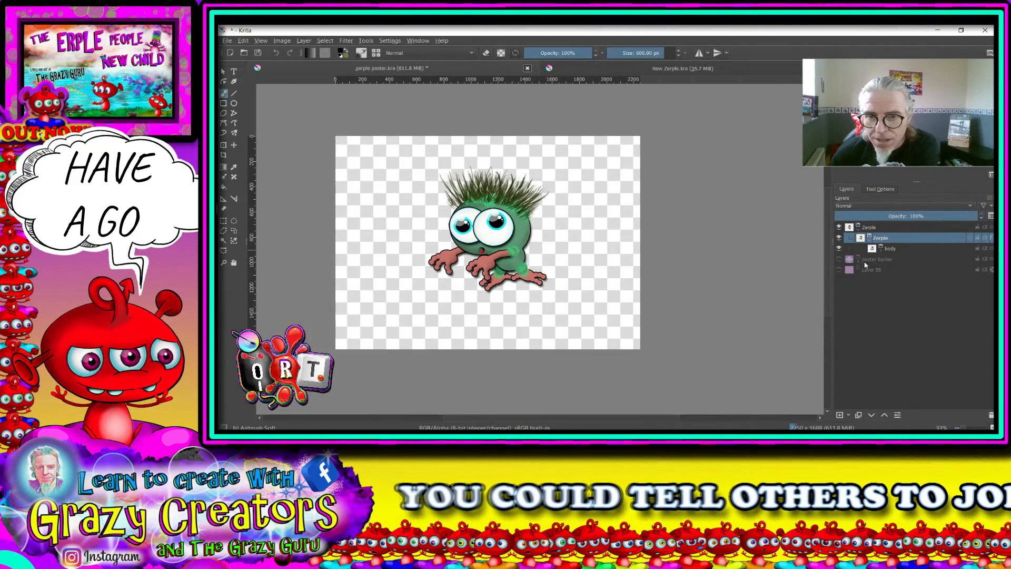
{"action": "left_click", "coordinate": [839, 259]}
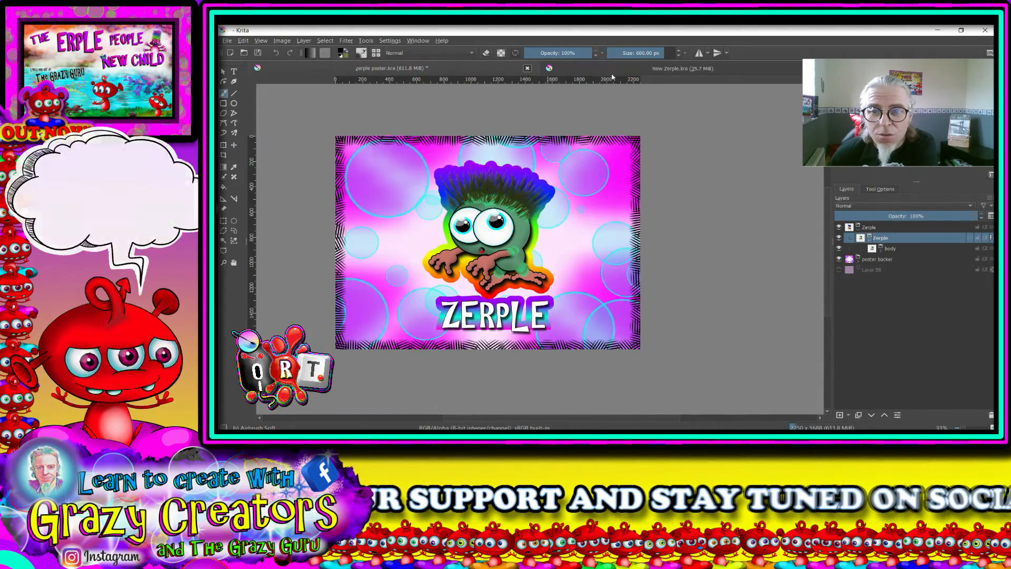
- In the New Zerple document, add a new layer above Layer 1 and widen the Layers docker
{"action": "key", "text": "ctrl+Tab"}
{"action": "right_click", "coordinate": [599, 120]}
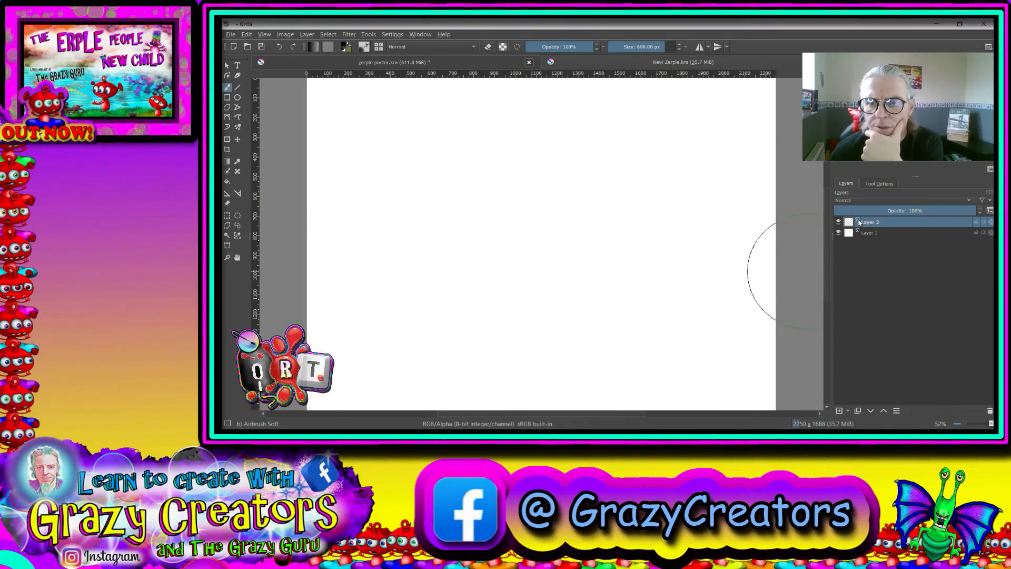
{"action": "left_click", "coordinate": [237, 138]}
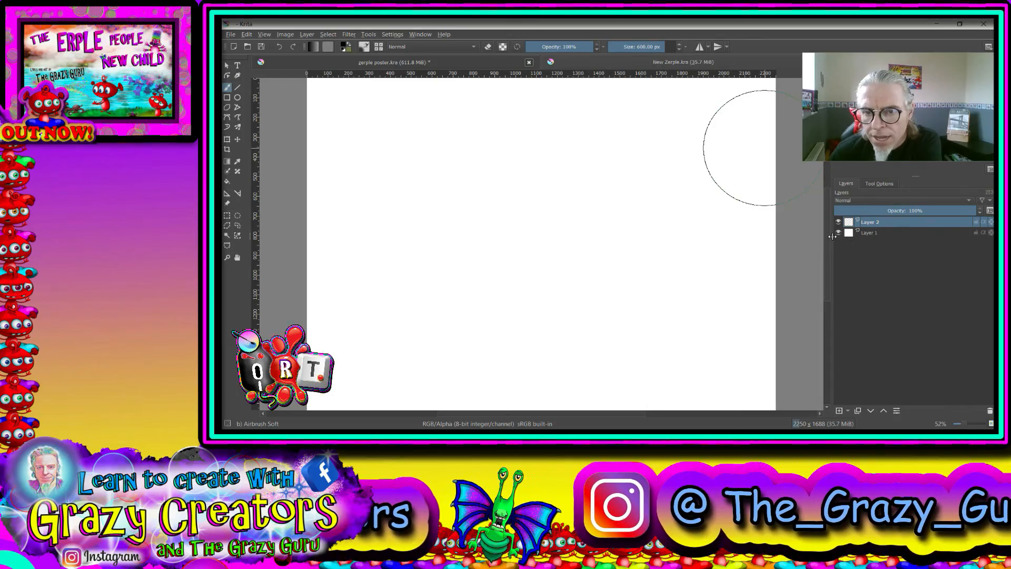
{"action": "left_click_drag", "start_coordinate": [832, 236], "coordinate": [803, 236]}
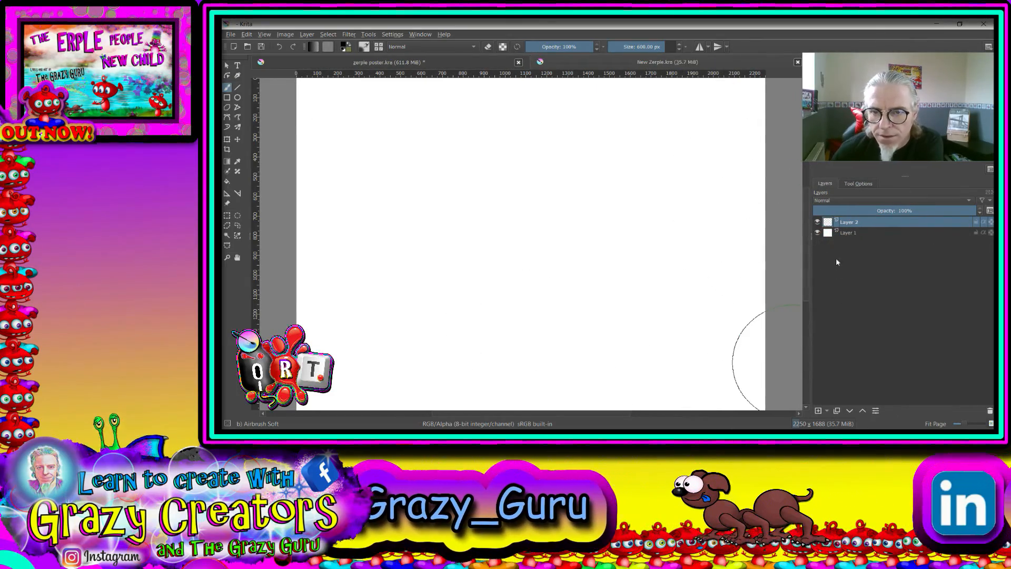
- Stamp a solid black circle near the canvas centre on Layer 2 using the Basic-5 Size brush at 1,000 px
{"action": "scroll", "coordinate": [408, 169], "scroll_direction": "down", "scroll_amount": 3}
{"action": "scroll", "coordinate": [416, 176], "scroll_direction": "up", "scroll_amount": 3}
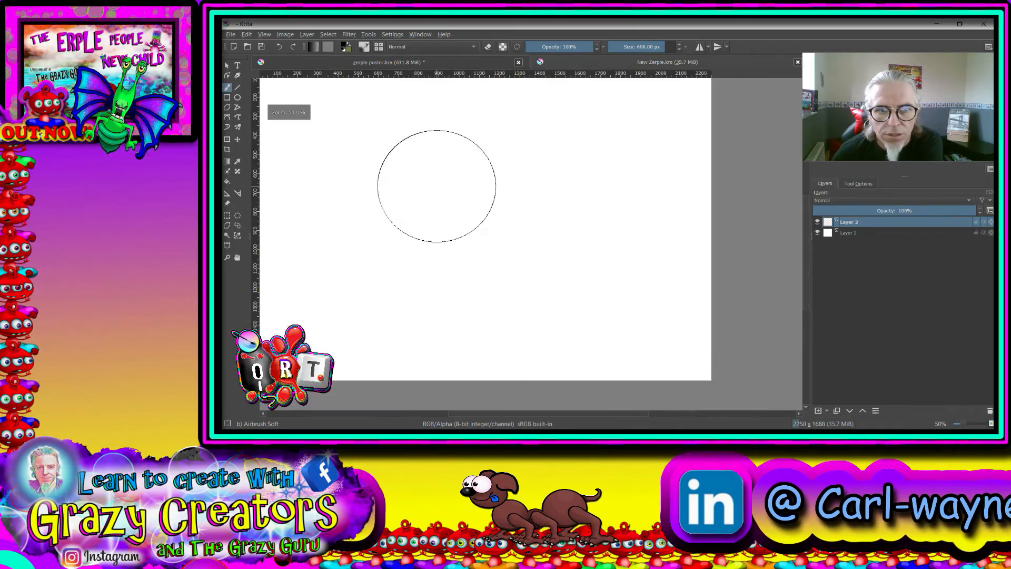
{"action": "scroll", "coordinate": [436, 185], "scroll_direction": "down", "scroll_amount": 1}
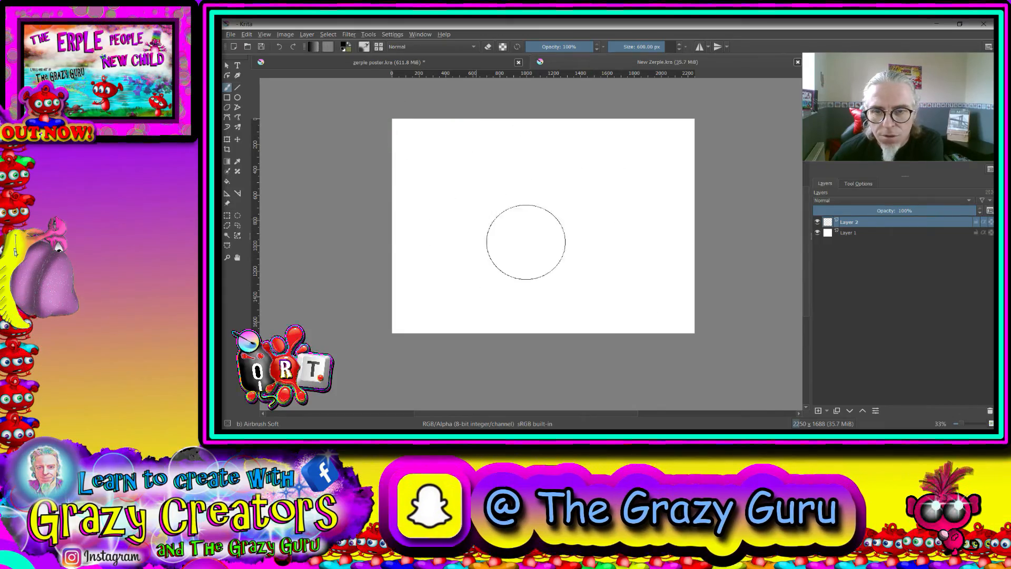
{"action": "right_click", "coordinate": [558, 179]}
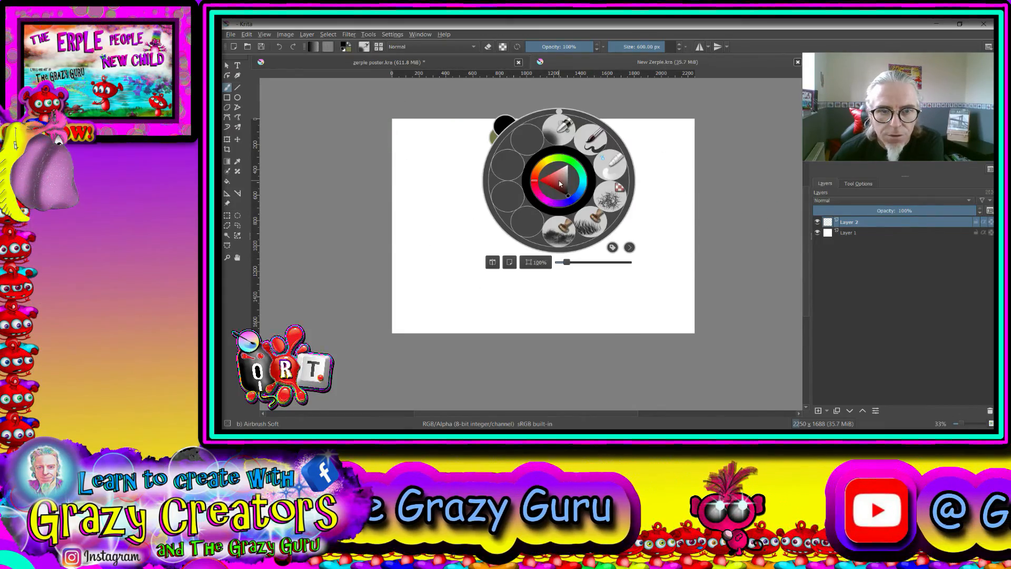
{"action": "right_click", "coordinate": [532, 210]}
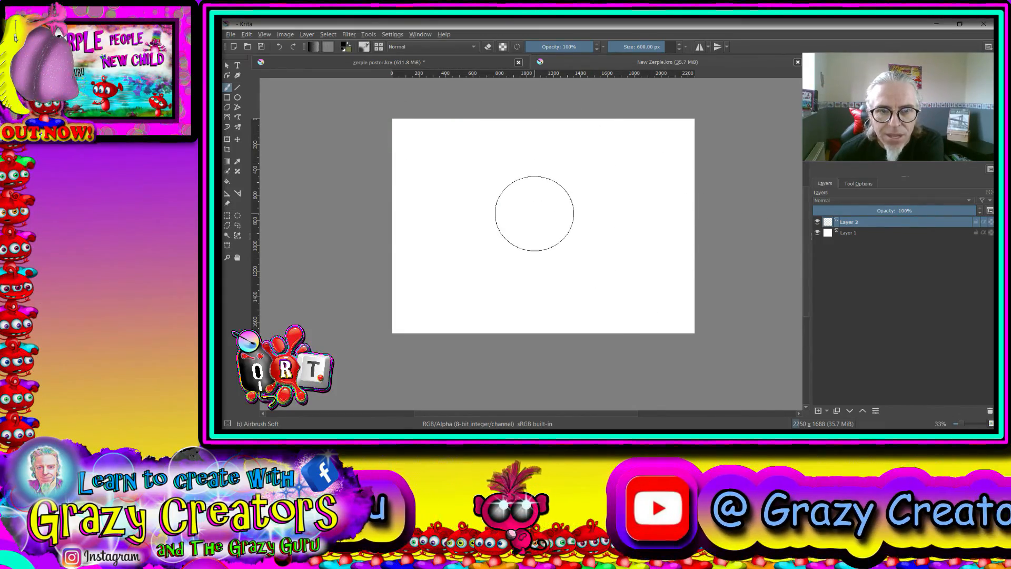
{"action": "right_click", "coordinate": [533, 213]}
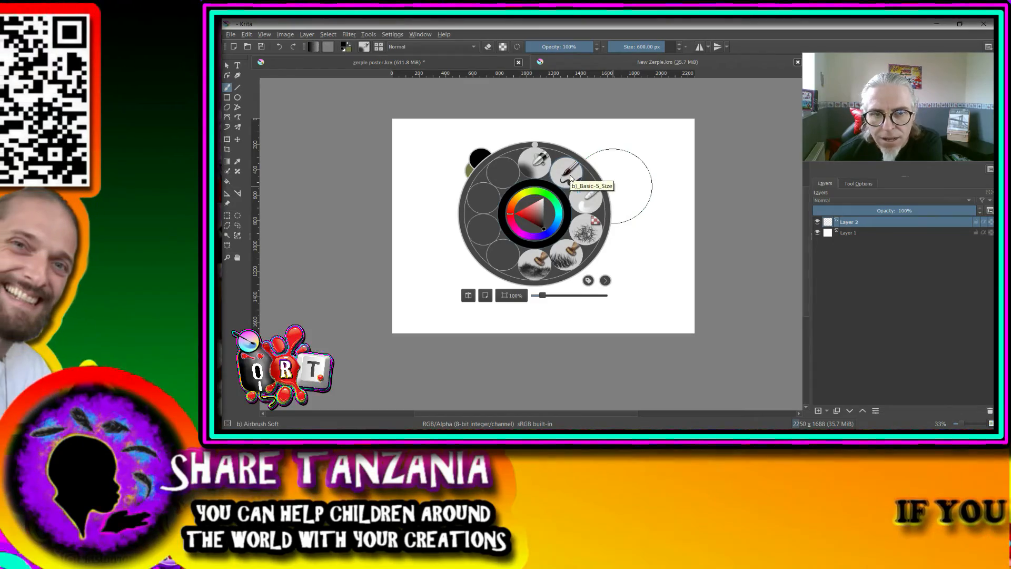
{"action": "left_click", "coordinate": [569, 176]}
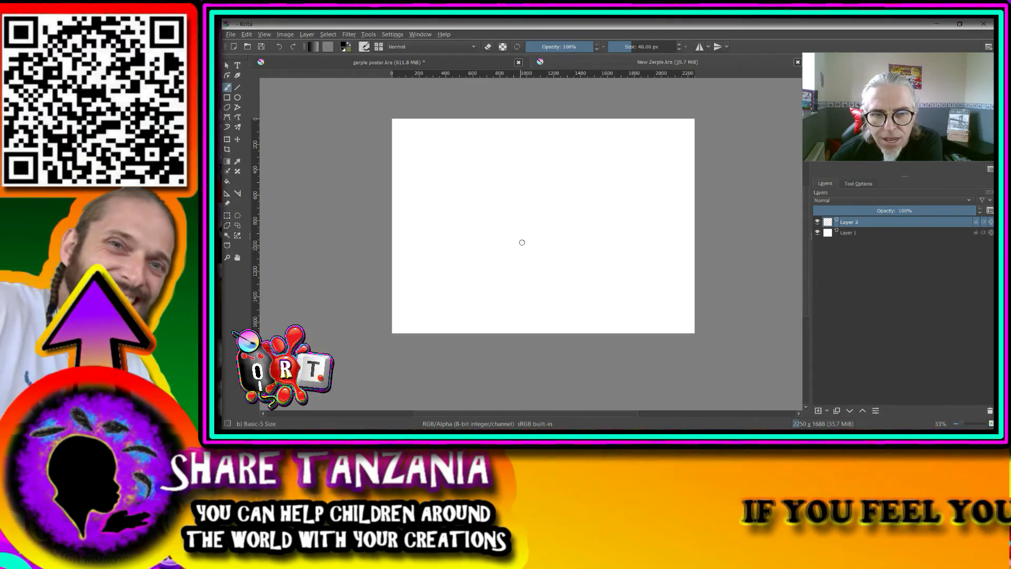
{"action": "left_click_drag", "start_coordinate": [639, 47], "coordinate": [677, 49]}
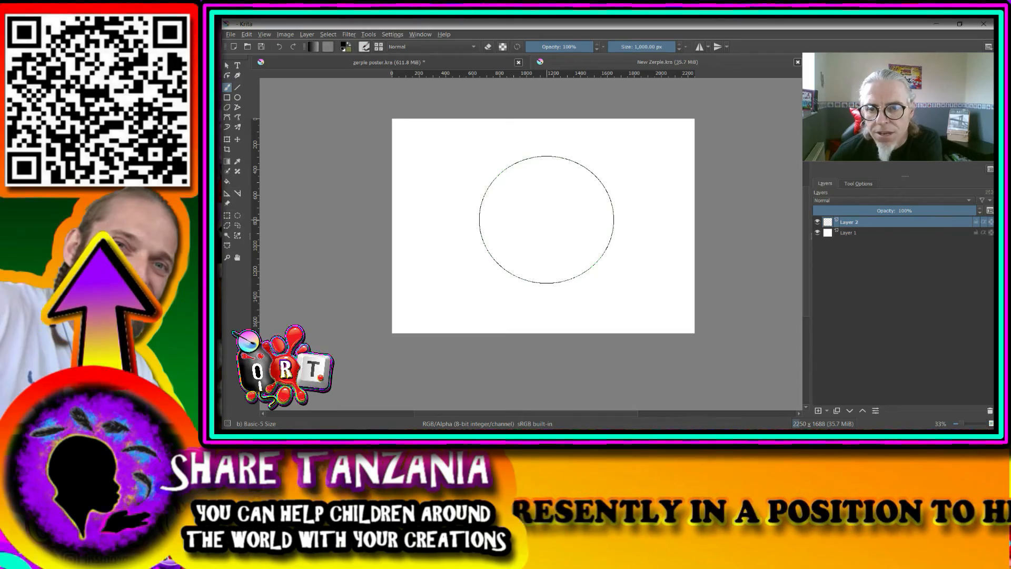
{"action": "left_click", "coordinate": [546, 220]}
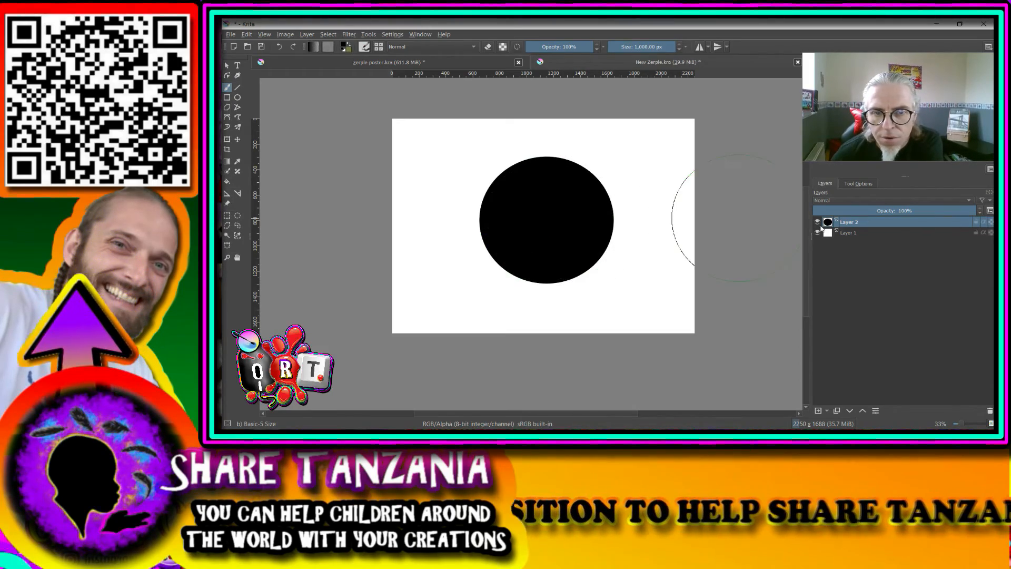
- On a new layer above the black circle, stamp a concentric white circle with the brush size at about 879 px
{"action": "right_click", "coordinate": [593, 178]}
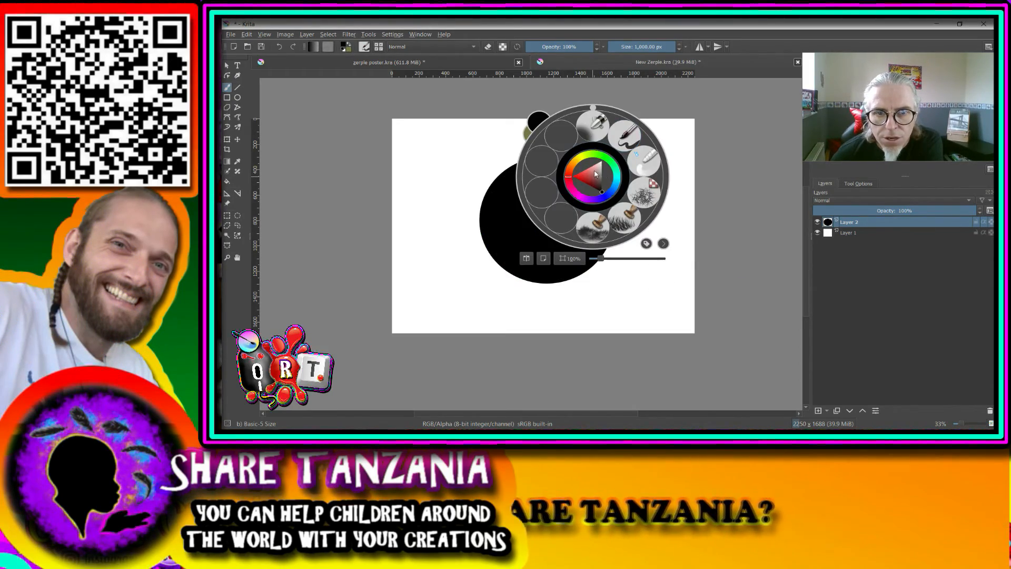
{"action": "left_click", "coordinate": [648, 160]}
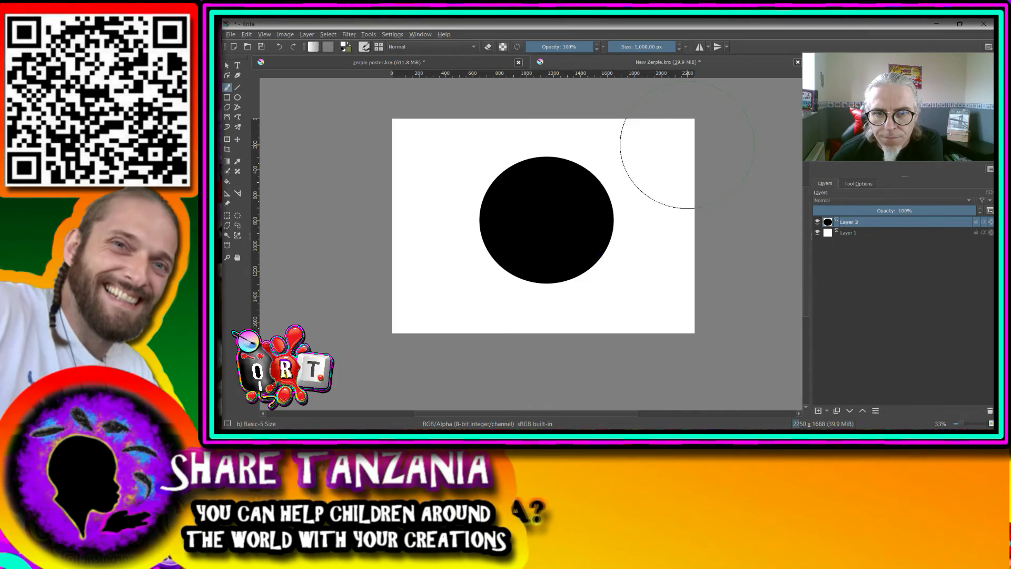
{"action": "left_click", "coordinate": [672, 48]}
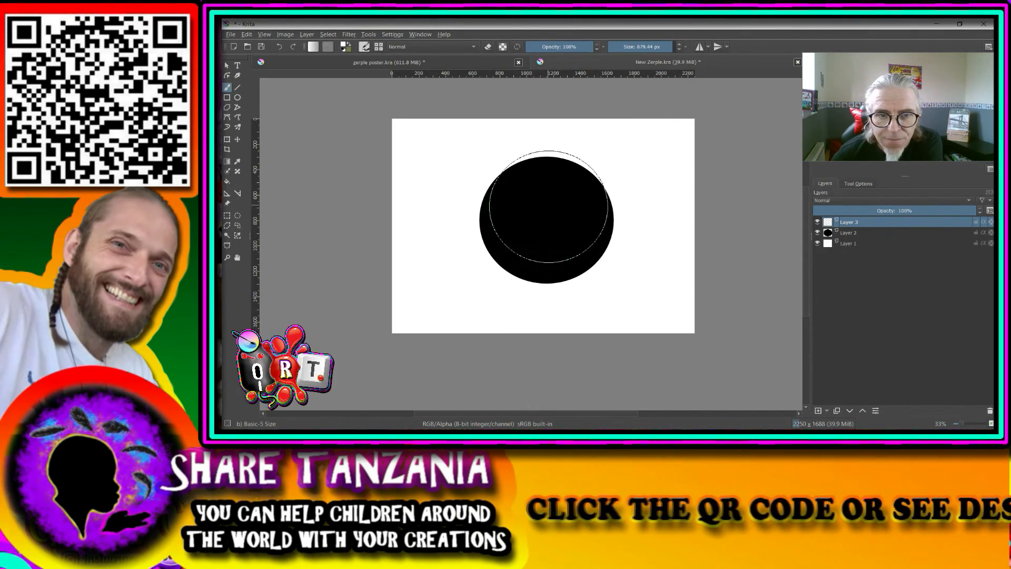
{"action": "left_click", "coordinate": [547, 220]}
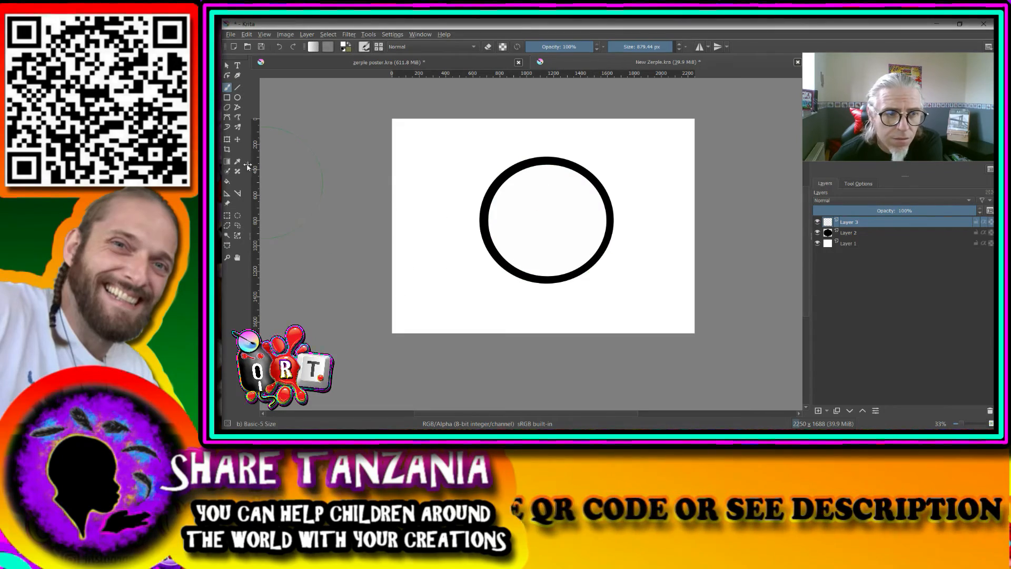
- Transform the white circle on Layer 3, stretching all four sides outward until only a thin black outline surrounds it
{"action": "left_click", "coordinate": [227, 139]}
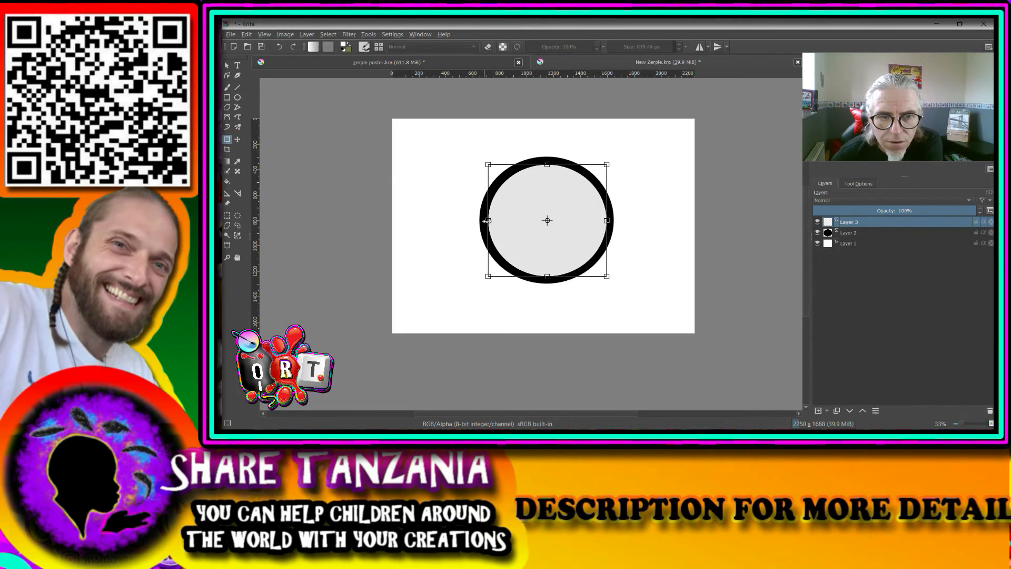
{"action": "left_click_drag", "start_coordinate": [488, 221], "coordinate": [481, 221]}
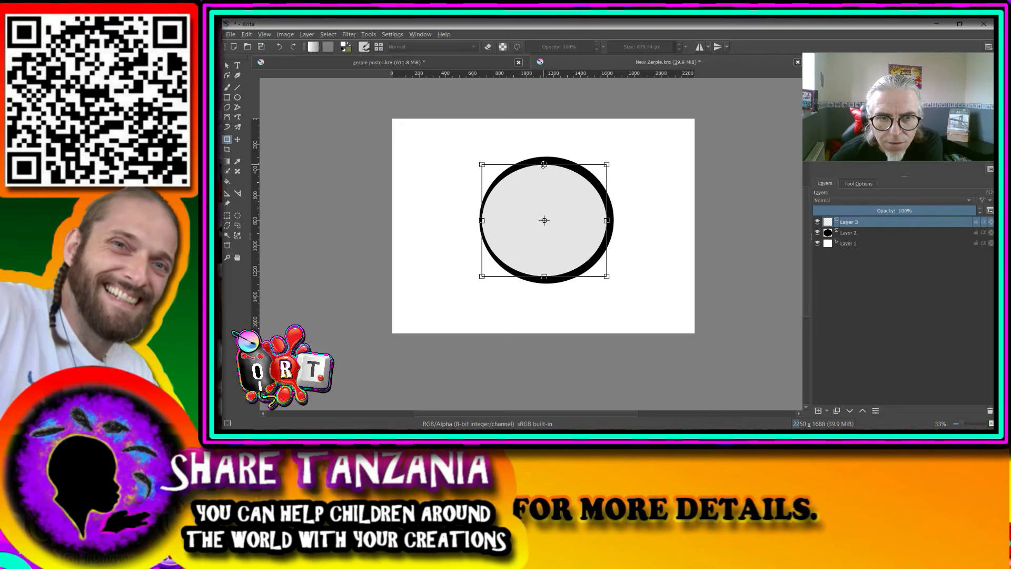
{"action": "left_click_drag", "start_coordinate": [544, 164], "coordinate": [544, 158]}
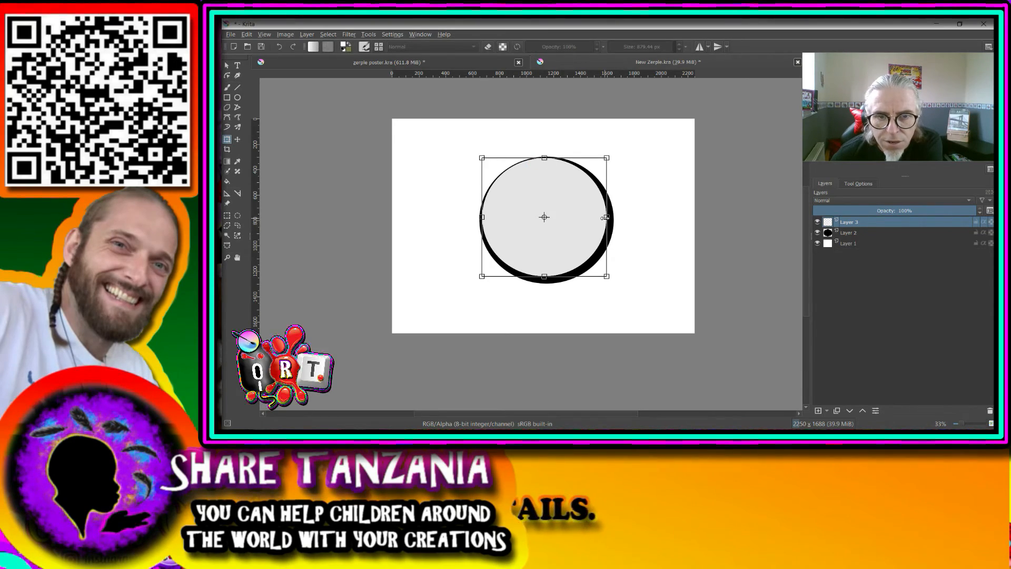
{"action": "left_click_drag", "start_coordinate": [606, 217], "coordinate": [612, 217]}
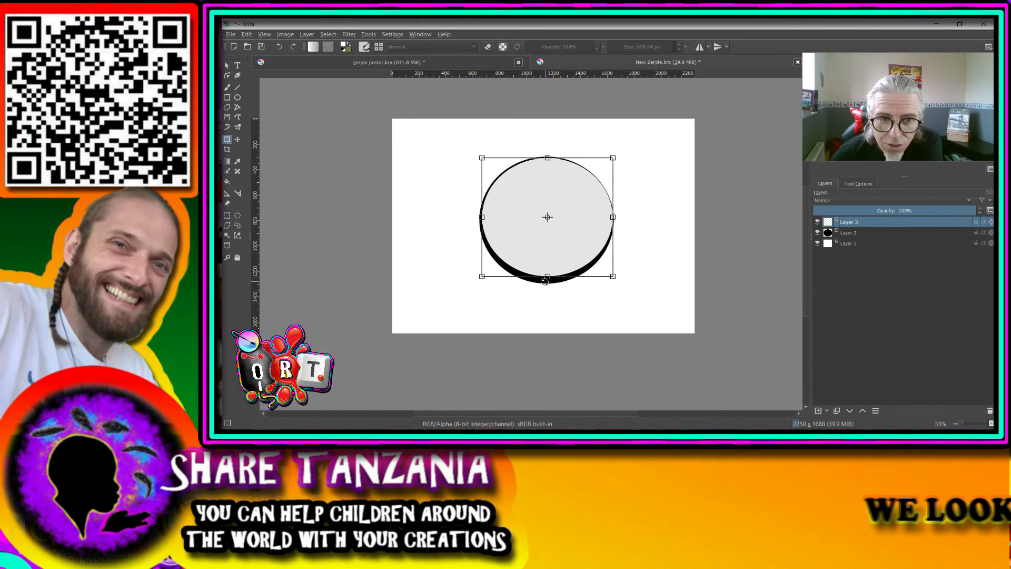
{"action": "left_click_drag", "start_coordinate": [547, 277], "coordinate": [547, 283]}
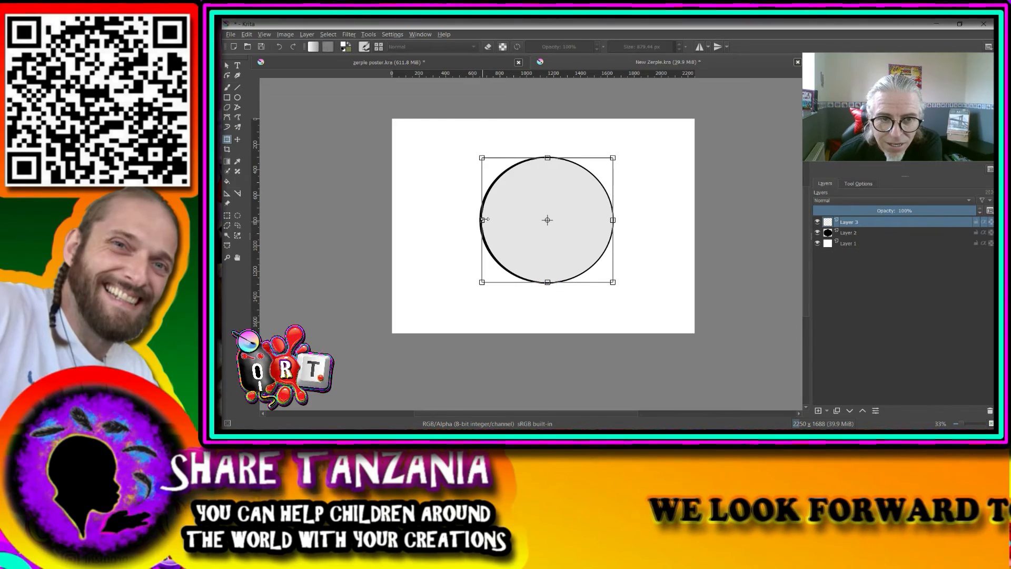
{"action": "key", "text": "Return"}
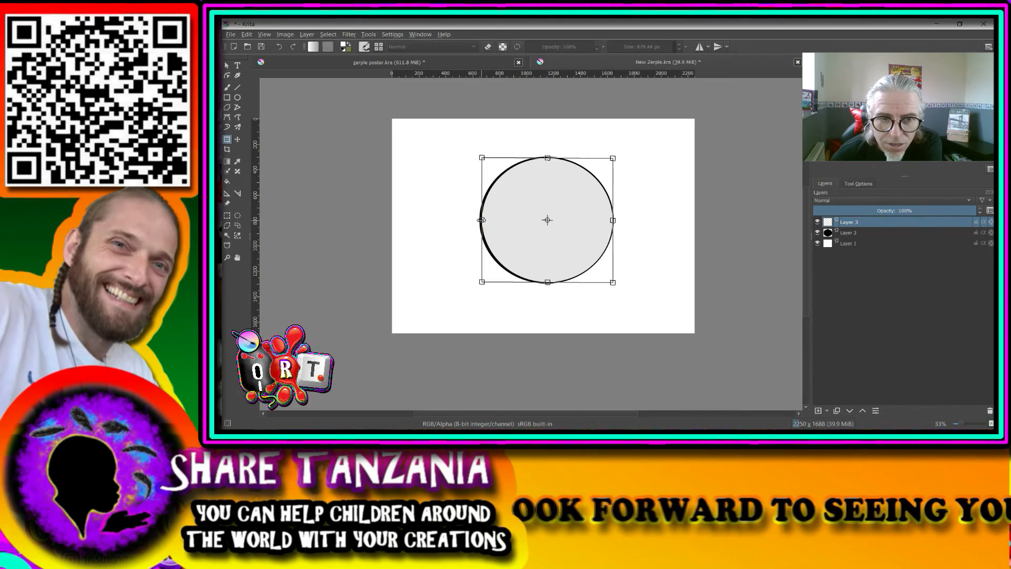
{"action": "left_click_drag", "start_coordinate": [481, 220], "coordinate": [479, 219]}
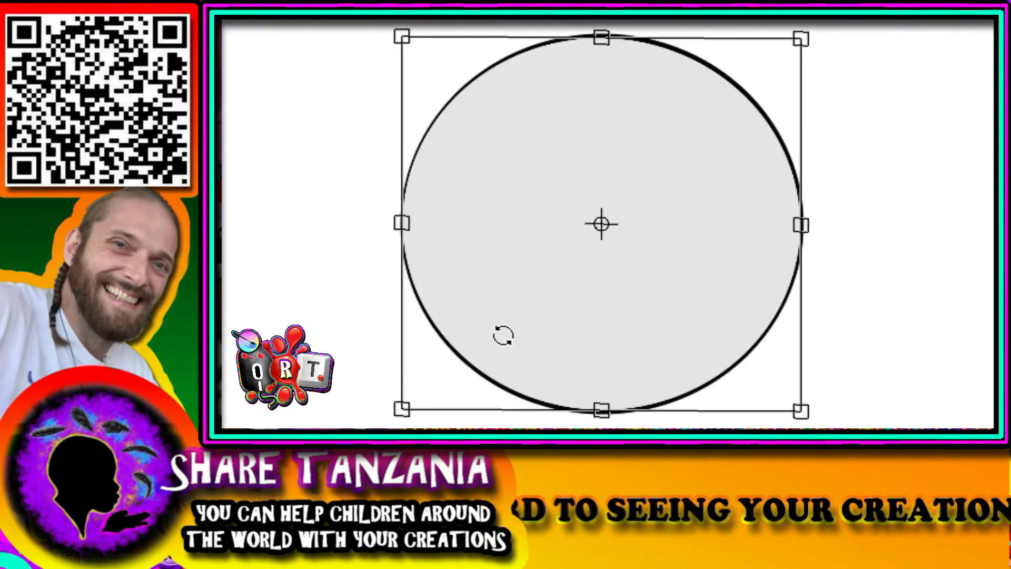
- Undo the last two stretches of the white circle and readjust its left and right sides for an even black outline
{"action": "key", "text": "ctrl+z"}
{"action": "key", "text": "ctrl+z"}
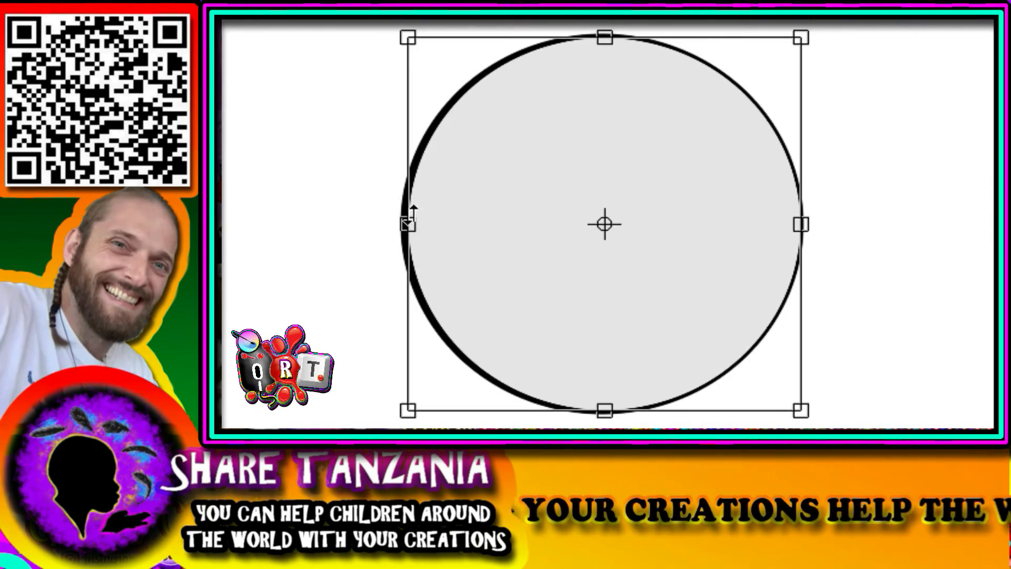
{"action": "left_click_drag", "start_coordinate": [404, 227], "coordinate": [400, 226]}
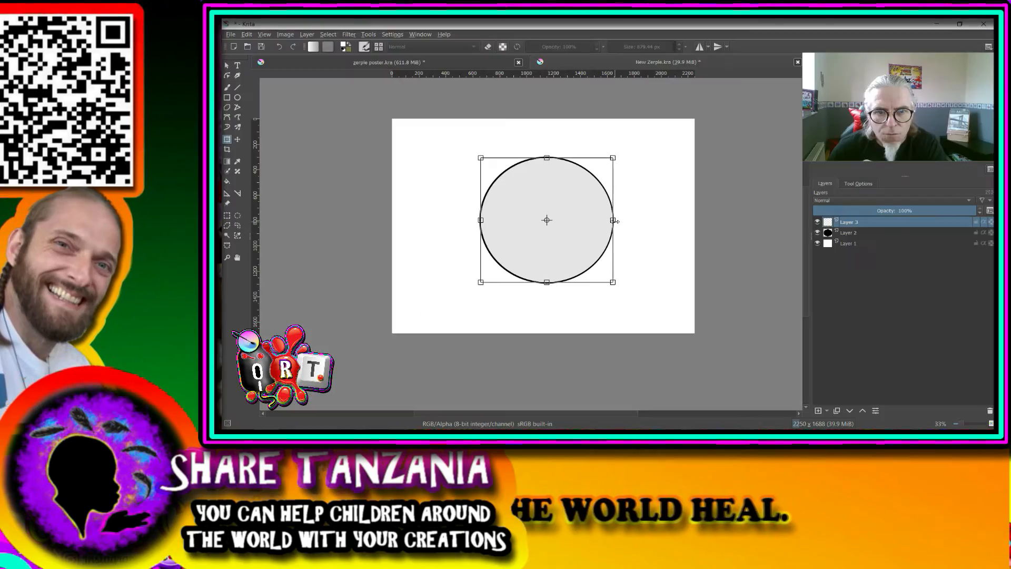
{"action": "left_click_drag", "start_coordinate": [615, 221], "coordinate": [613, 222]}
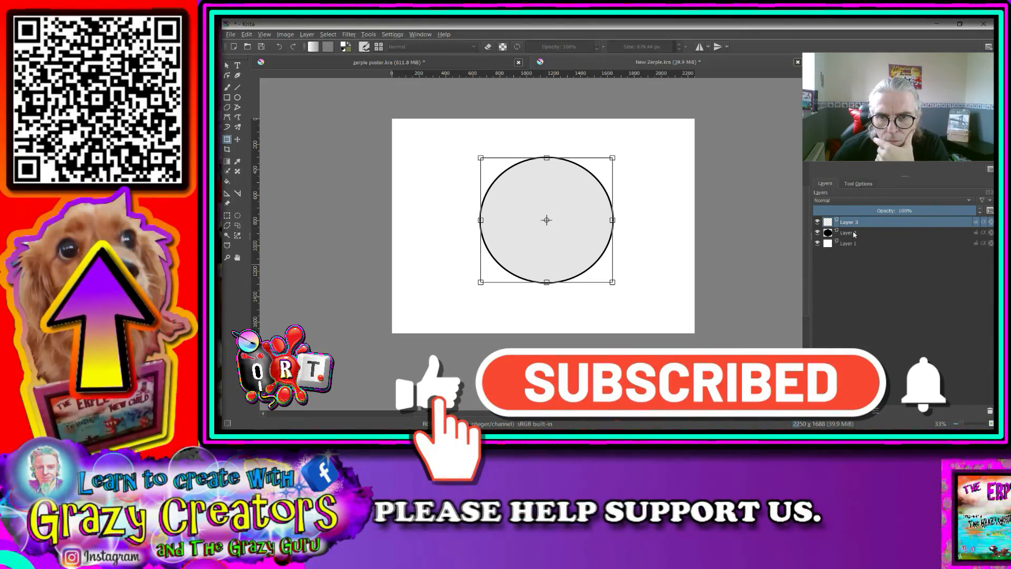
- Add a new layer above the white circle and set up the Ellipse tool with a cyan colour and 4.23 px brush size
{"action": "left_click", "coordinate": [819, 411]}
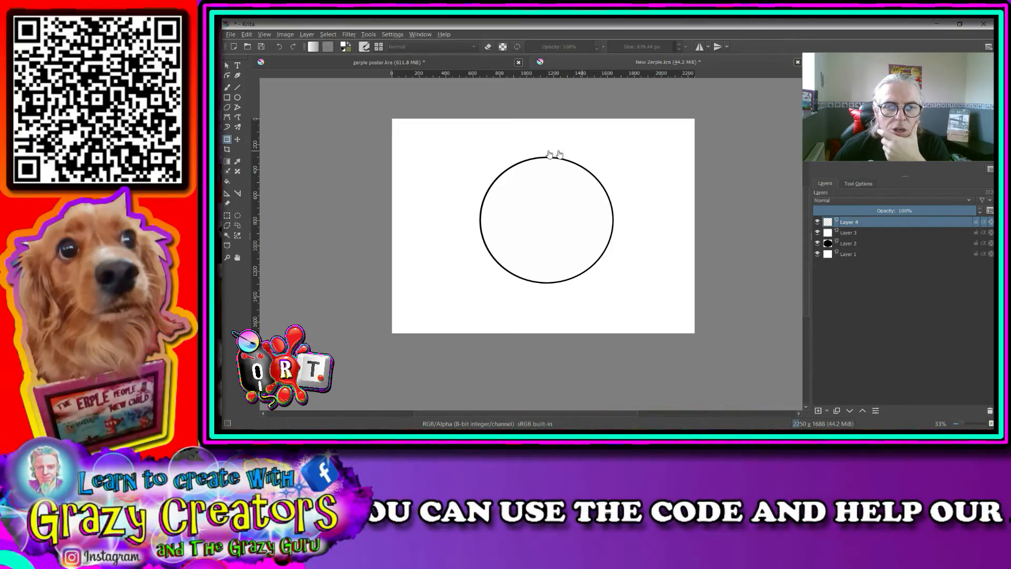
{"action": "left_click", "coordinate": [237, 98]}
{"action": "right_click", "coordinate": [566, 158]}
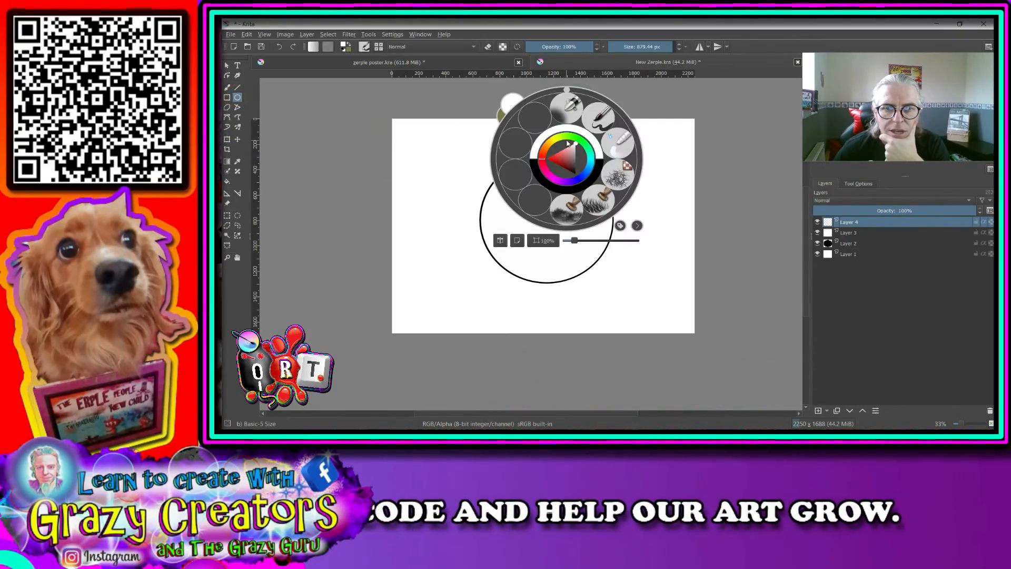
{"action": "left_click", "coordinate": [589, 162]}
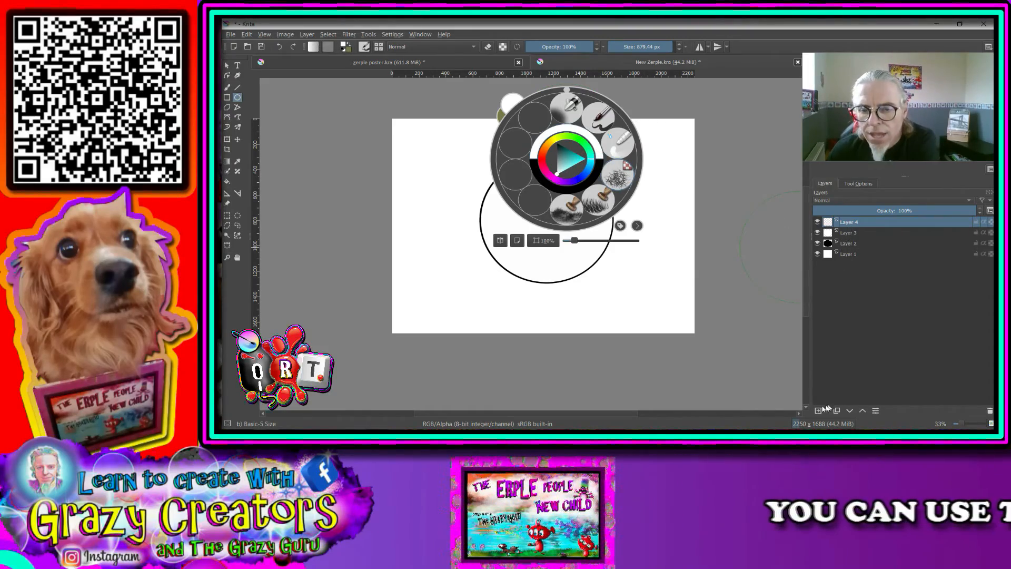
{"action": "left_click", "coordinate": [684, 219]}
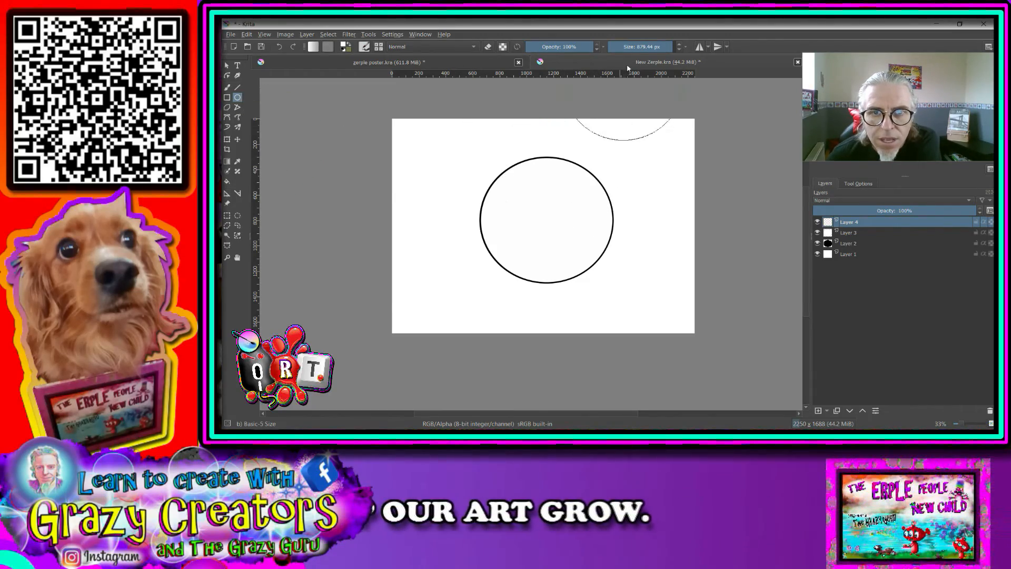
{"action": "left_click", "coordinate": [618, 47]}
{"action": "scroll", "coordinate": [548, 175], "scroll_direction": "up", "scroll_amount": 5}
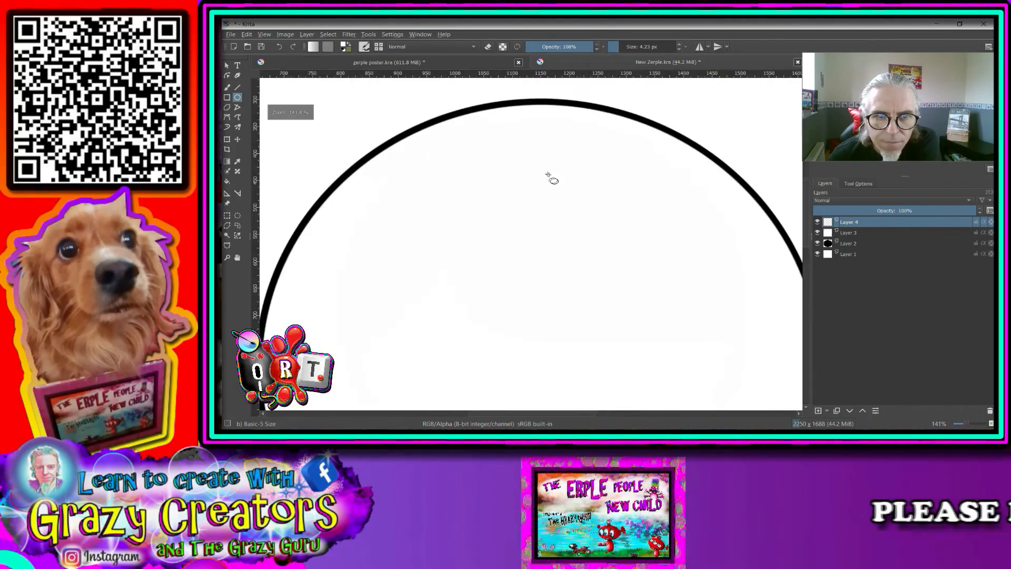
{"action": "left_click_drag", "start_coordinate": [527, 164], "coordinate": [572, 226]}
{"action": "right_click", "coordinate": [469, 203]}
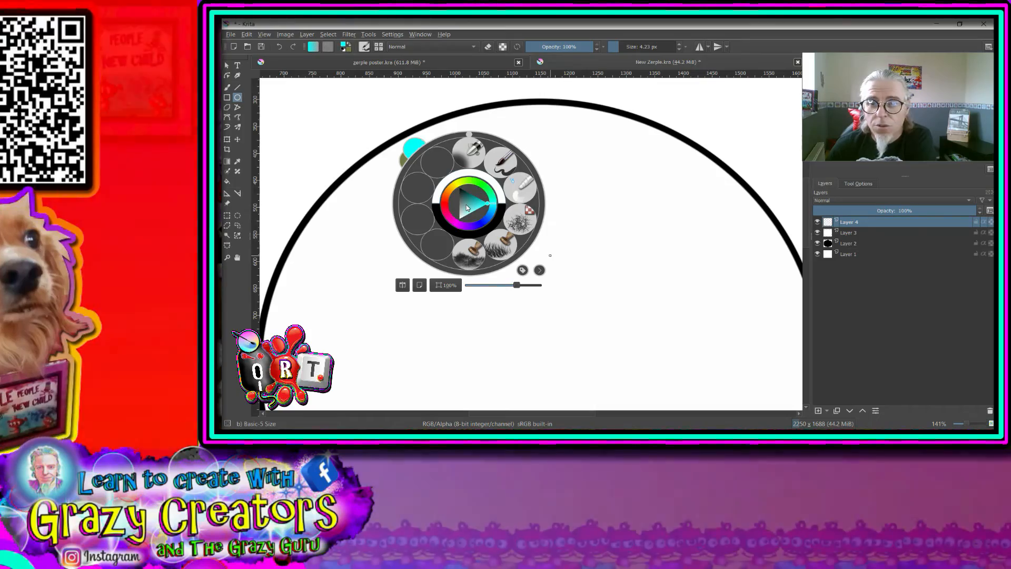
{"action": "left_click", "coordinate": [606, 197]}
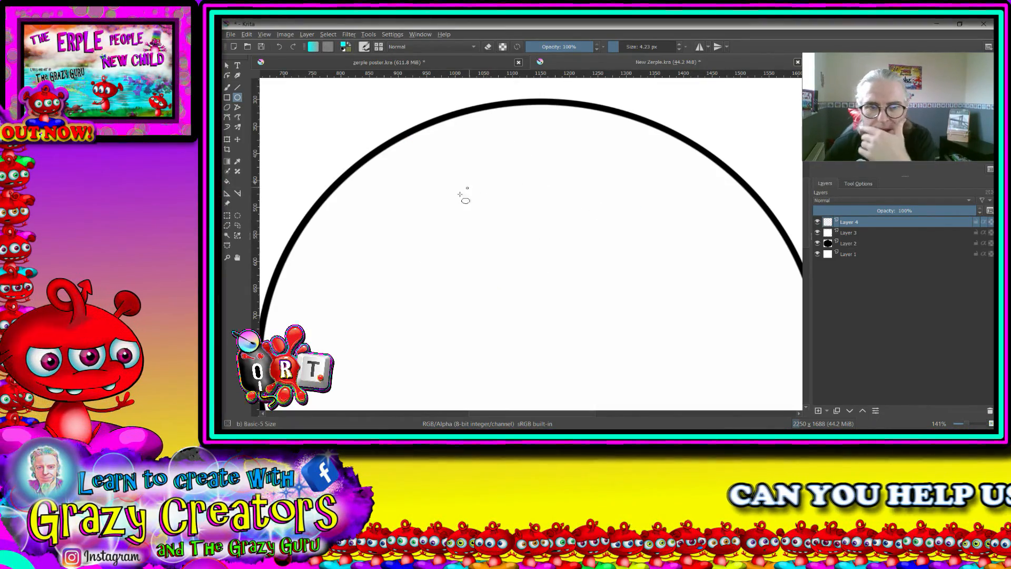
- Try cyan test circles inside the eye, first with the 4.23 px brush size and again at 10.88 px
{"action": "left_click_drag", "start_coordinate": [405, 178], "coordinate": [575, 352]}
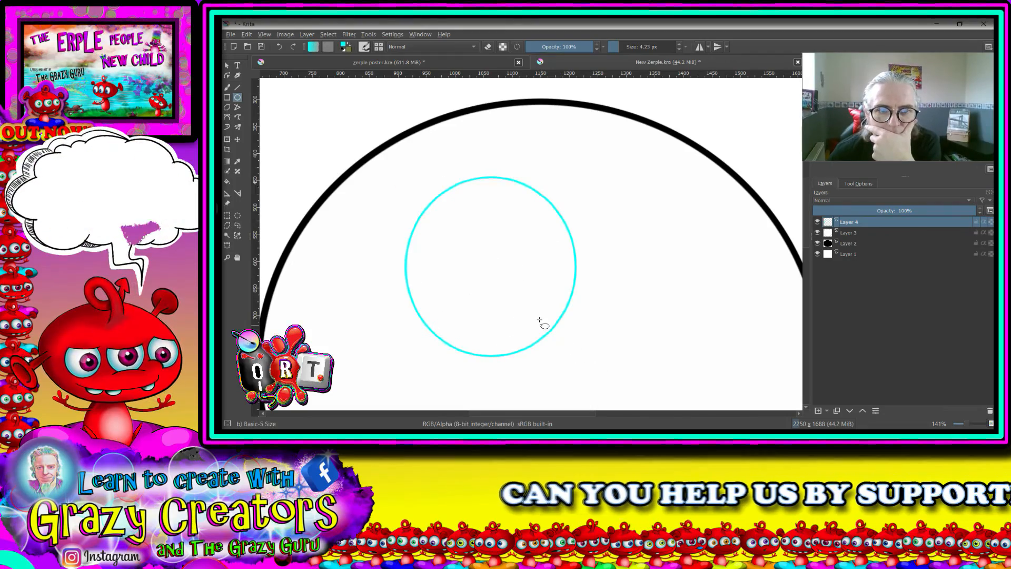
{"action": "scroll", "coordinate": [540, 321], "scroll_direction": "down", "scroll_amount": 2}
{"action": "scroll", "coordinate": [539, 319], "scroll_direction": "down", "scroll_amount": 2}
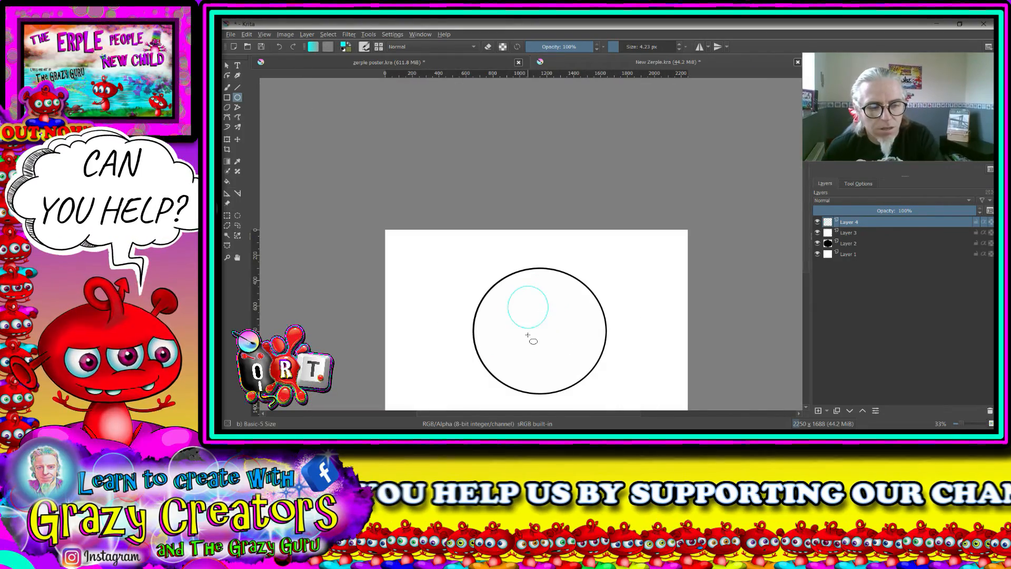
{"action": "key", "text": "ctrl+z"}
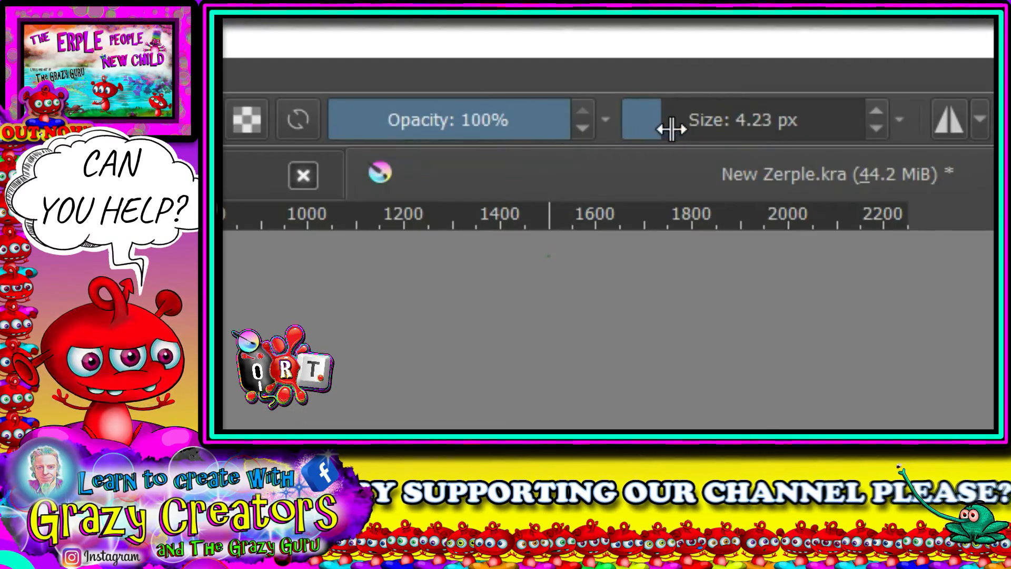
{"action": "left_click_drag", "start_coordinate": [672, 129], "coordinate": [677, 127]}
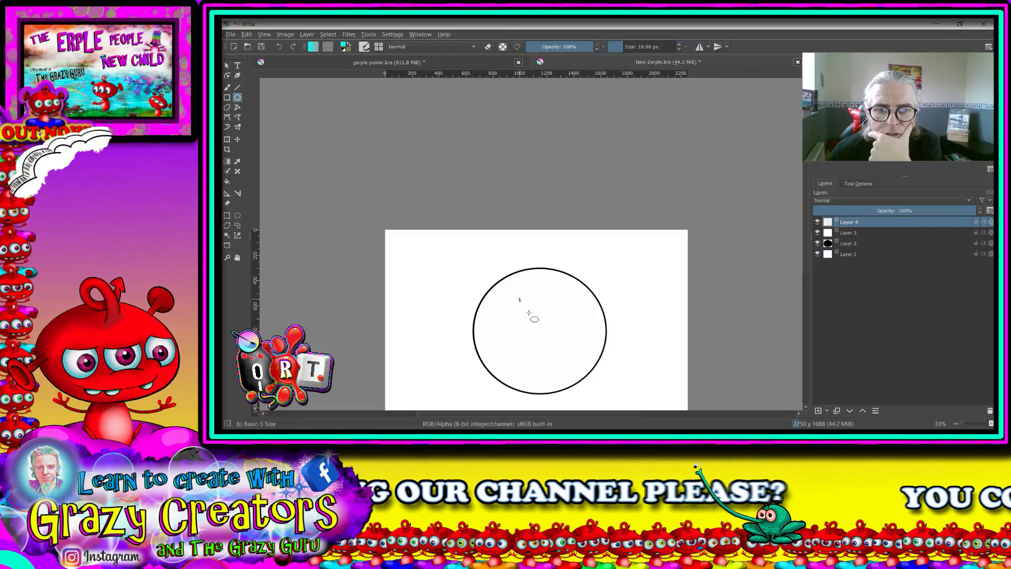
{"action": "left_click_drag", "start_coordinate": [529, 313], "coordinate": [558, 343]}
{"action": "scroll", "coordinate": [545, 275], "scroll_direction": "up", "scroll_amount": 3}
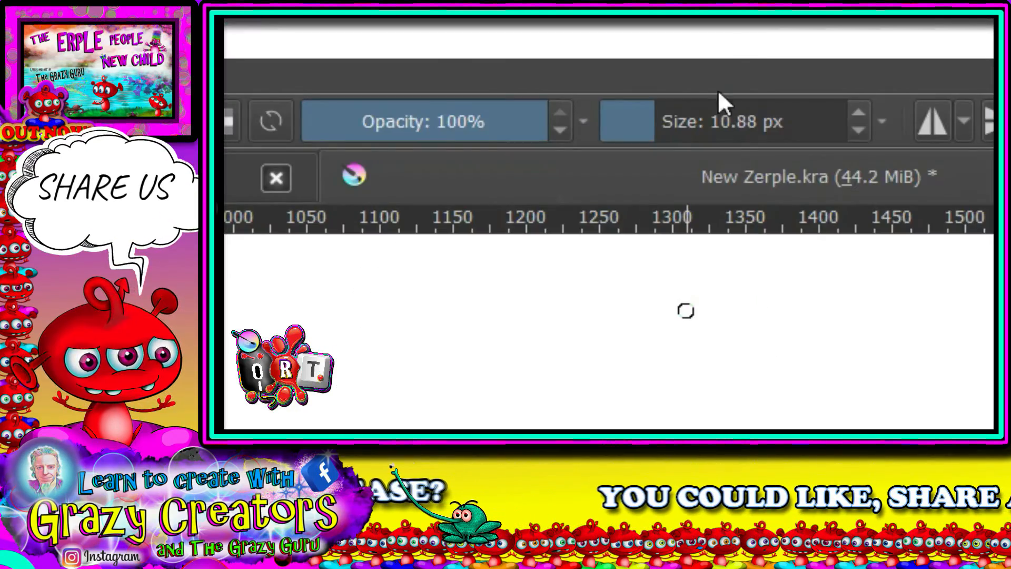
- Set the brush size to 17.08 px and draw a cyan circle roughly matching the eye's black outline
{"action": "left_click_drag", "start_coordinate": [665, 118], "coordinate": [669, 118]}
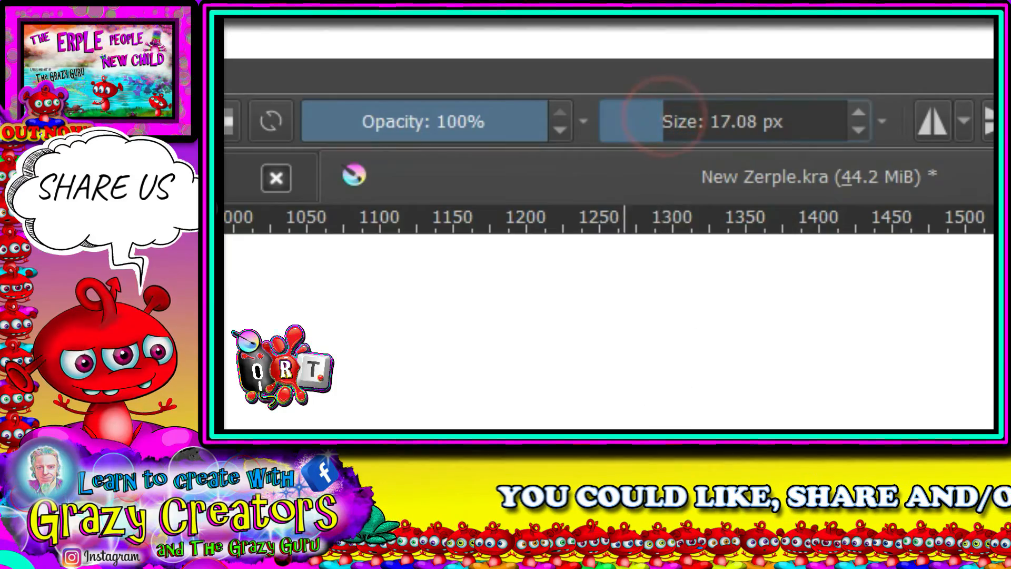
{"action": "left_click_drag", "start_coordinate": [561, 158], "coordinate": [643, 241]}
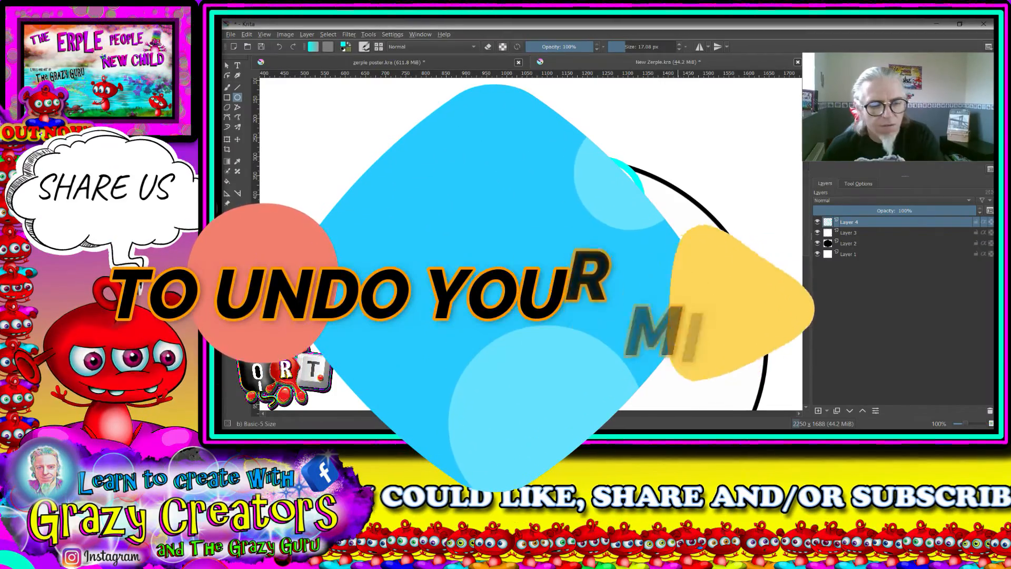
{"action": "scroll", "coordinate": [508, 211], "scroll_direction": "down", "scroll_amount": 4}
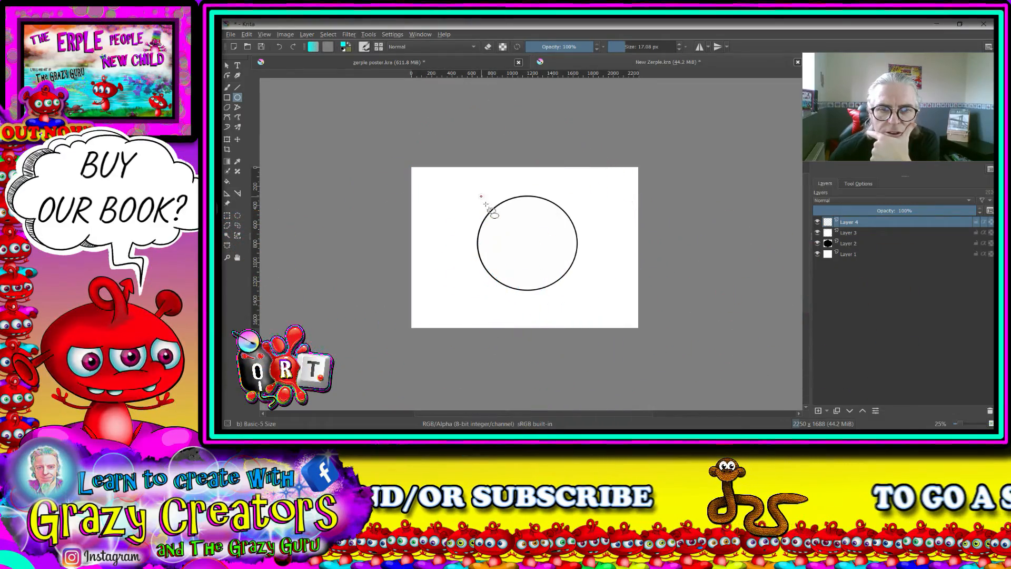
{"action": "left_click_drag", "start_coordinate": [480, 197], "coordinate": [581, 294]}
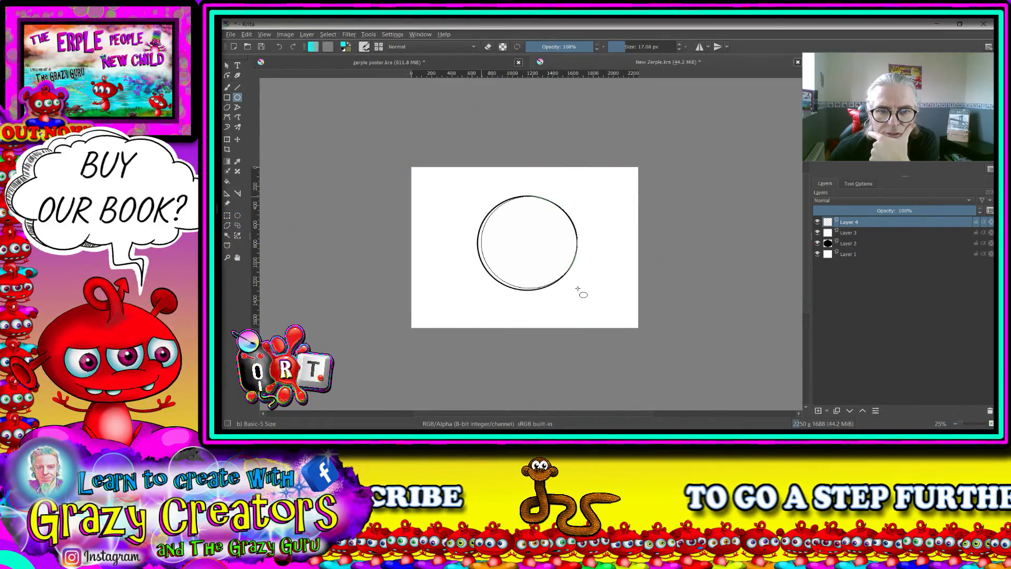
{"action": "scroll", "coordinate": [531, 249], "scroll_direction": "up", "scroll_amount": 2}
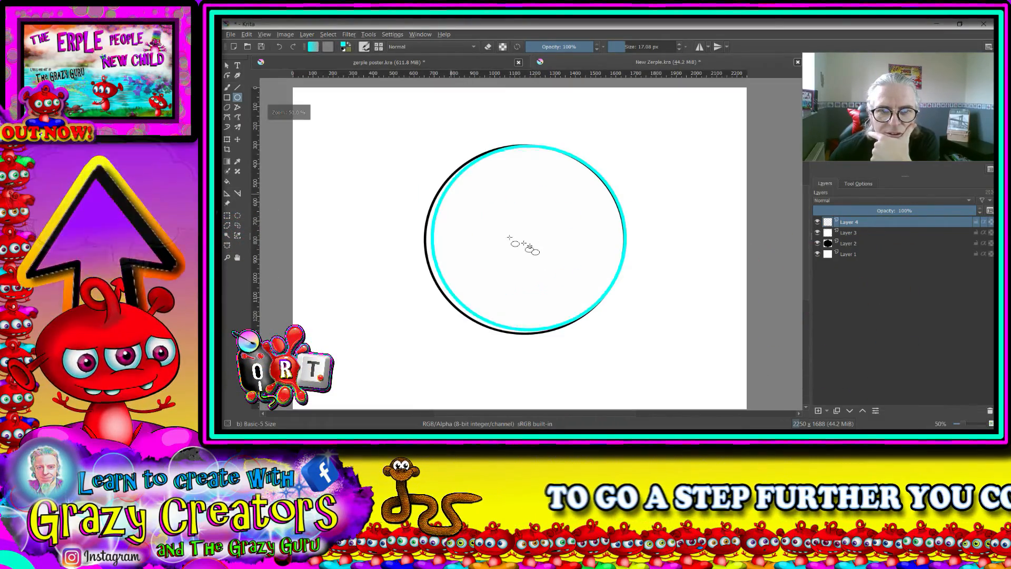
- Transform the cyan circle, moving it and adjusting its sides until it sits evenly just inside the black outline
{"action": "left_click", "coordinate": [228, 140]}
{"action": "left_click_drag", "start_coordinate": [517, 199], "coordinate": [511, 200]}
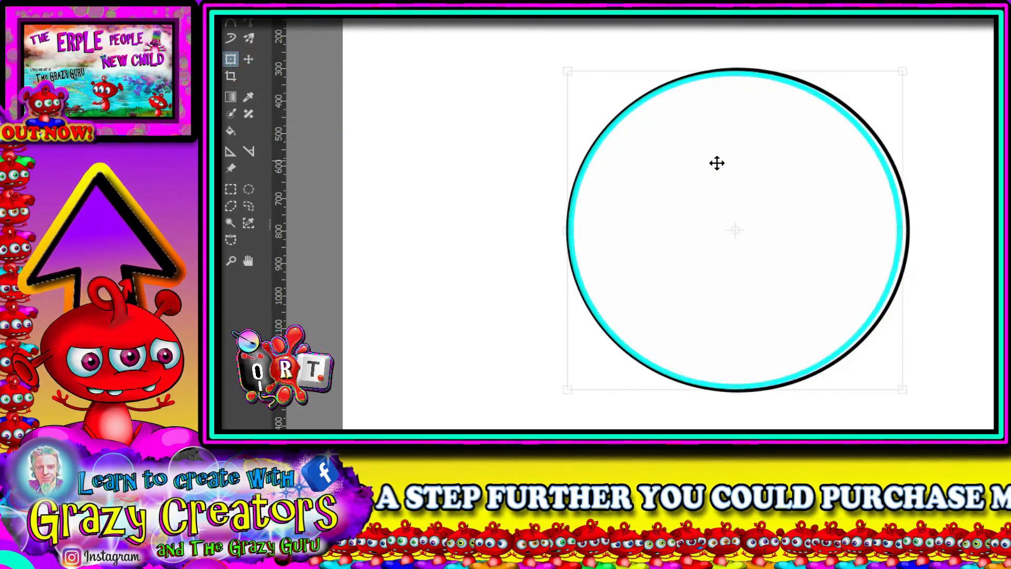
{"action": "left_click_drag", "start_coordinate": [717, 164], "coordinate": [714, 163]}
{"action": "left_click_drag", "start_coordinate": [564, 230], "coordinate": [570, 230]}
{"action": "left_click_drag", "start_coordinate": [900, 230], "coordinate": [908, 232]}
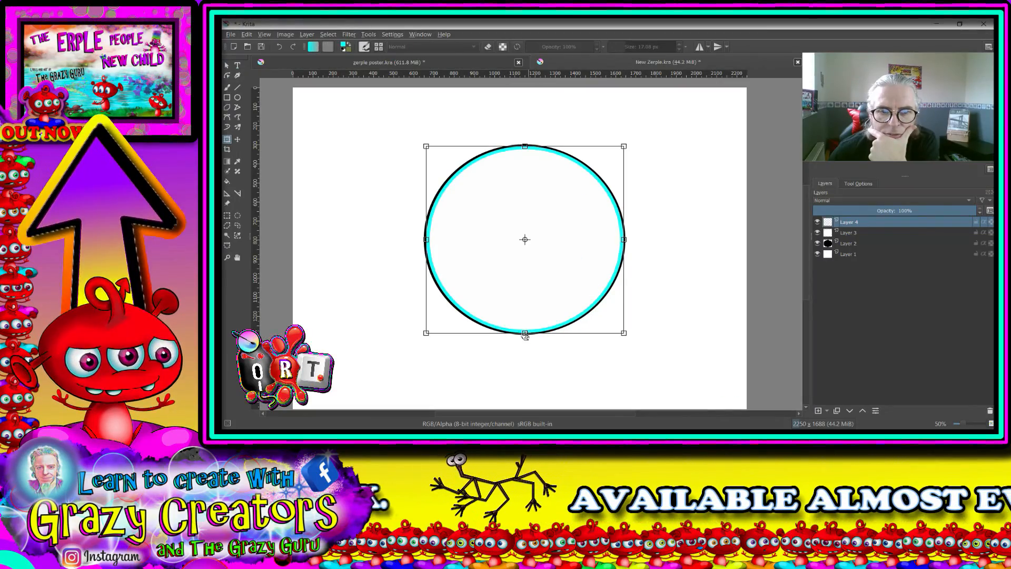
{"action": "left_click_drag", "start_coordinate": [525, 335], "coordinate": [525, 333]}
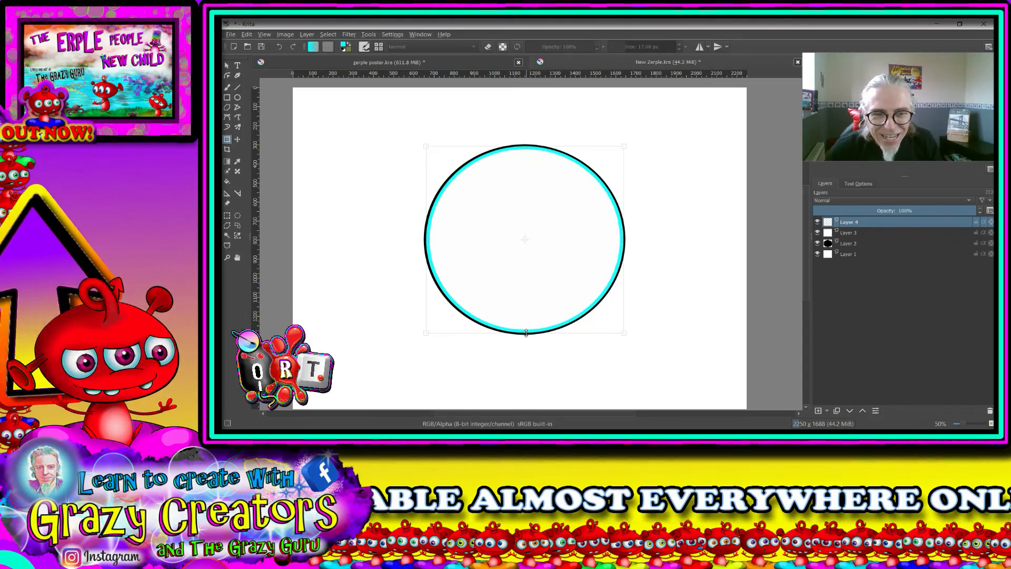
{"action": "left_click_drag", "start_coordinate": [526, 333], "coordinate": [526, 331]}
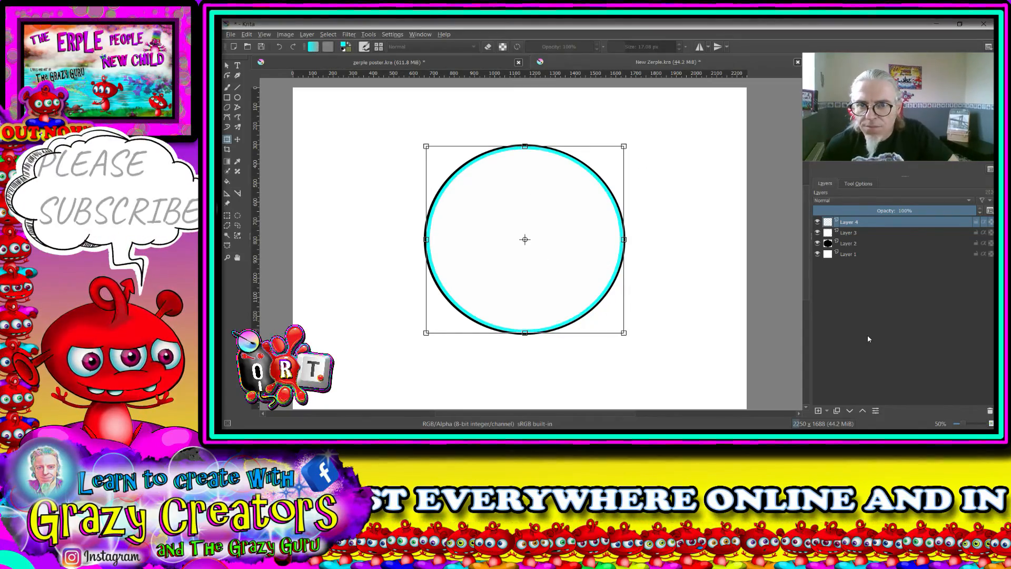
- Add a new layer above the cyan ring and select the area enclosed by it with contiguous selection
{"action": "left_click", "coordinate": [819, 411]}
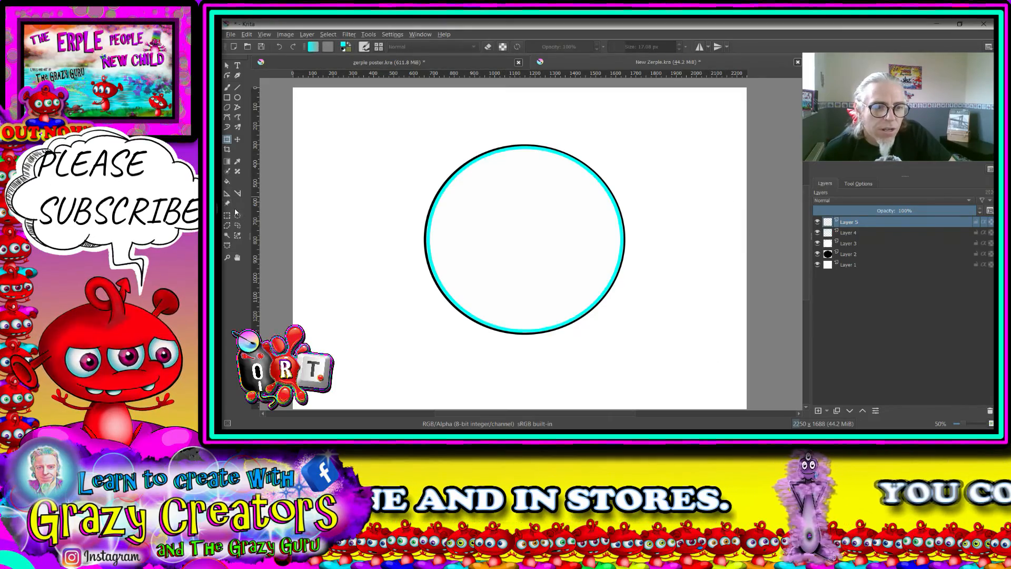
{"action": "left_click", "coordinate": [227, 235]}
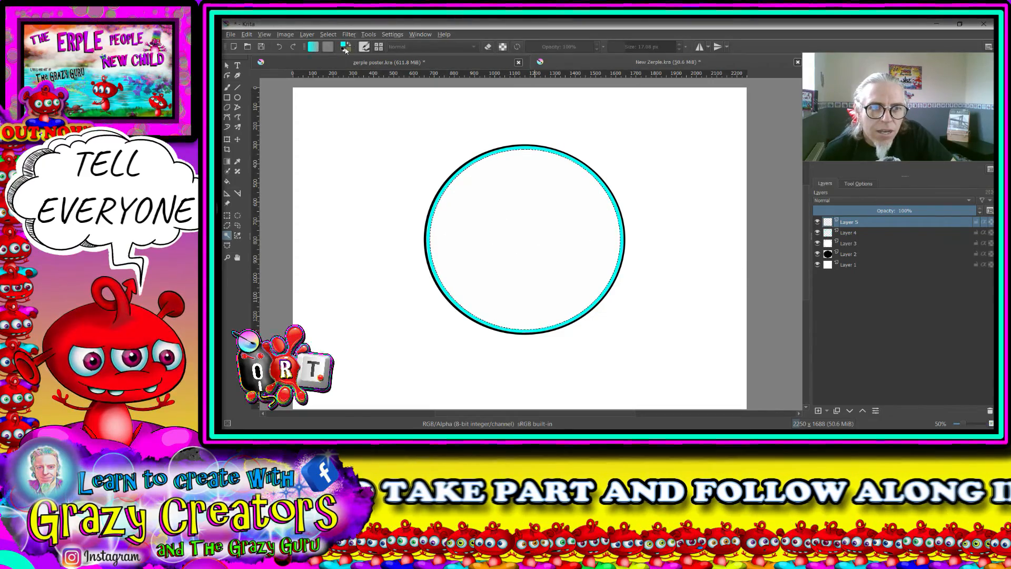
{"action": "right_click", "coordinate": [422, 142]}
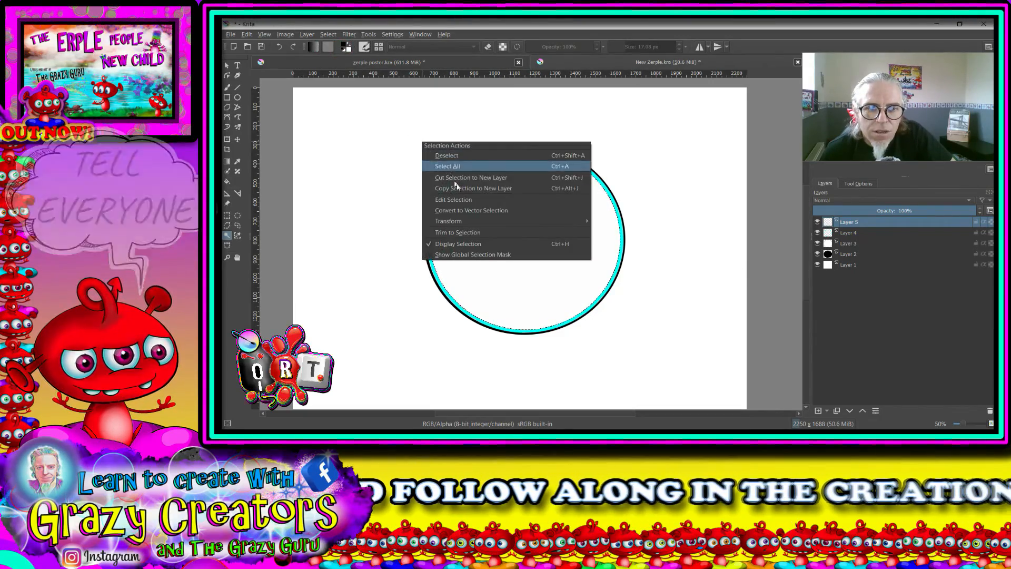
- Set up the Airbrush Soft brush in black at 20% opacity with a brush size of about 387 px
{"action": "left_click", "coordinate": [228, 87]}
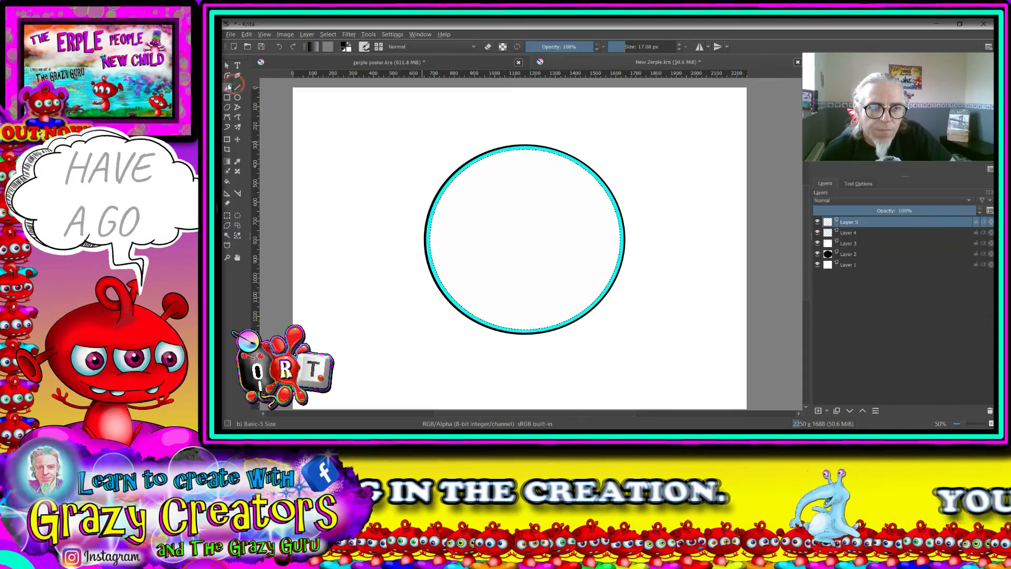
{"action": "right_click", "coordinate": [455, 191]}
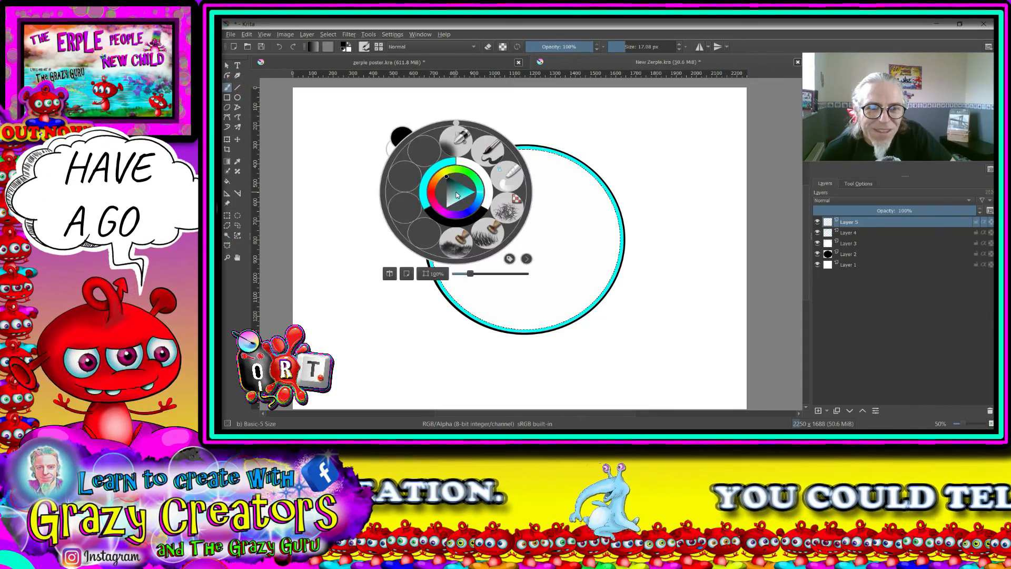
{"action": "right_click", "coordinate": [464, 222]}
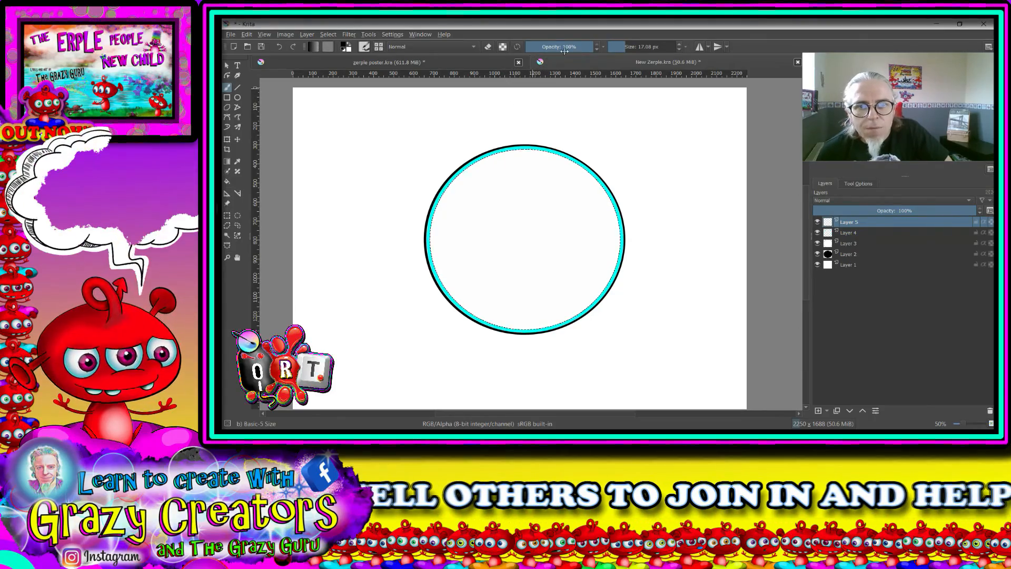
{"action": "right_click", "coordinate": [623, 154]}
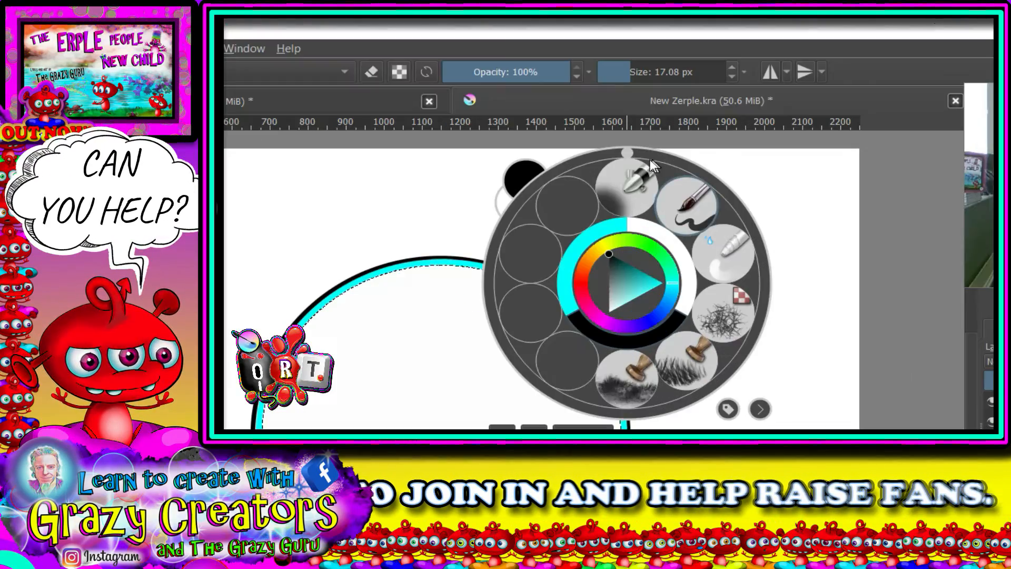
{"action": "left_click", "coordinate": [623, 112]}
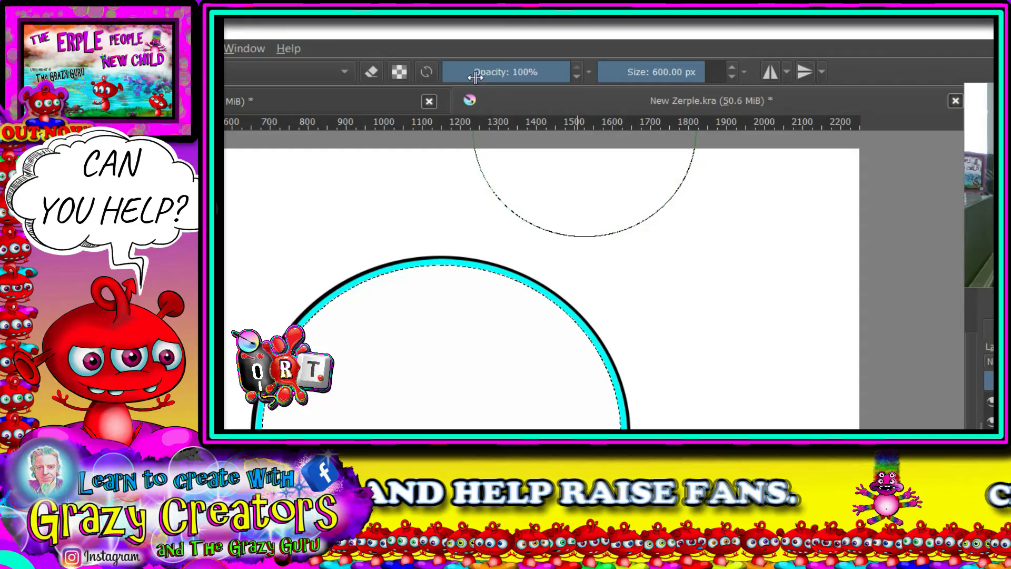
{"action": "left_click", "coordinate": [465, 77]}
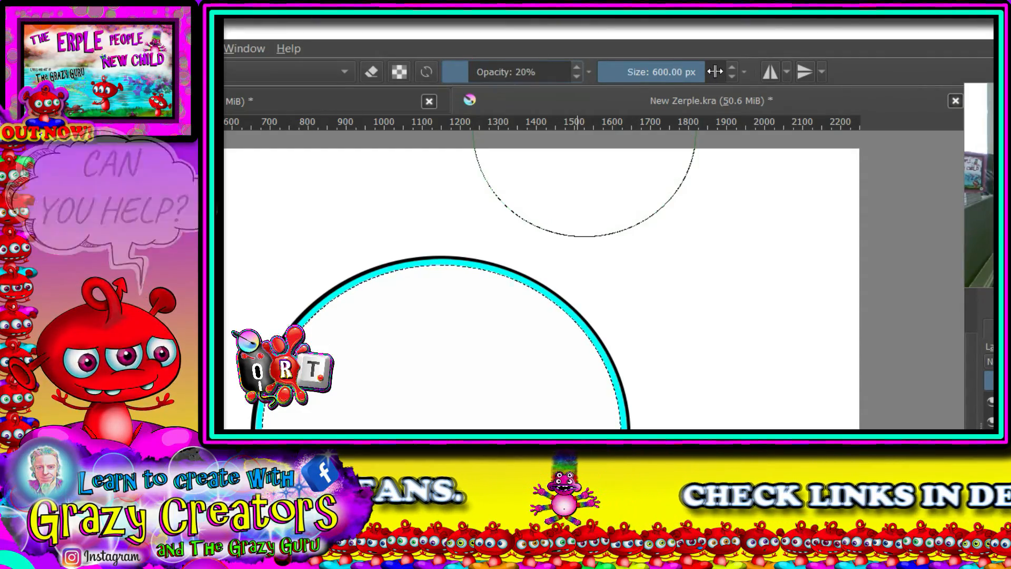
{"action": "mouse_move", "coordinate": [686, 80]}
{"action": "left_mouse_down"}
{"action": "mouse_move", "coordinate": [661, 79]}
{"action": "mouse_move", "coordinate": [671, 78]}
{"action": "left_mouse_up"}
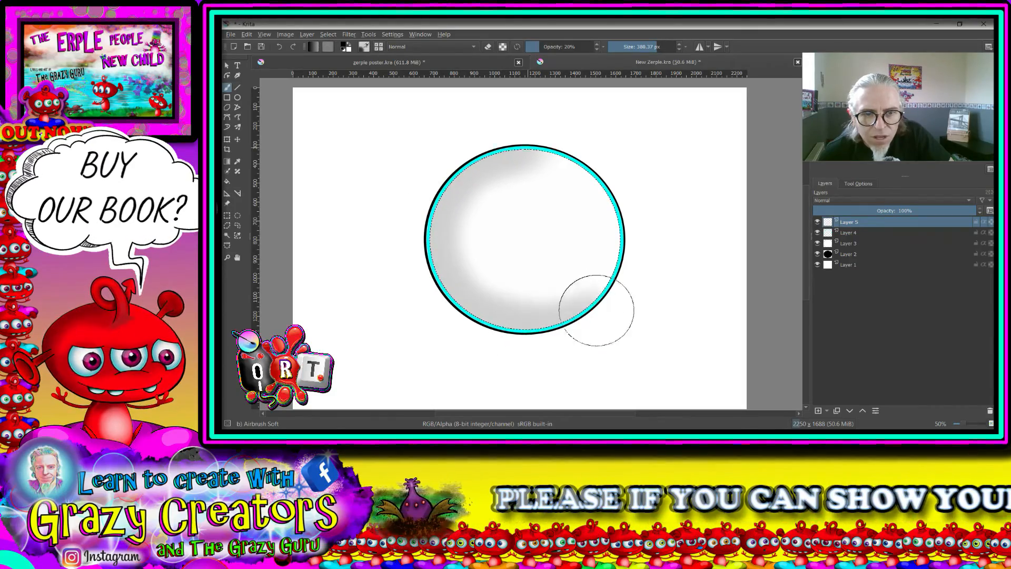
- Airbrush soft shading around the inner edge of the selected eye area and undo it
{"action": "mouse_move", "coordinate": [597, 310]}
{"action": "left_mouse_down"}
{"action": "mouse_move", "coordinate": [622, 263]}
{"action": "mouse_move", "coordinate": [604, 205]}
{"action": "mouse_move", "coordinate": [542, 159]}
{"action": "left_mouse_up"}
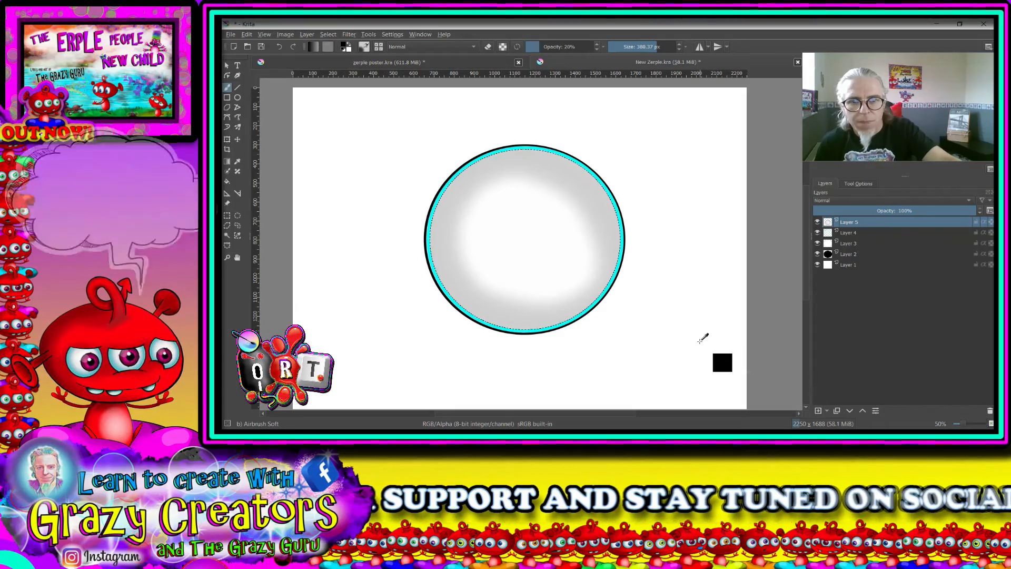
{"action": "key", "text": "ctrl+z"}
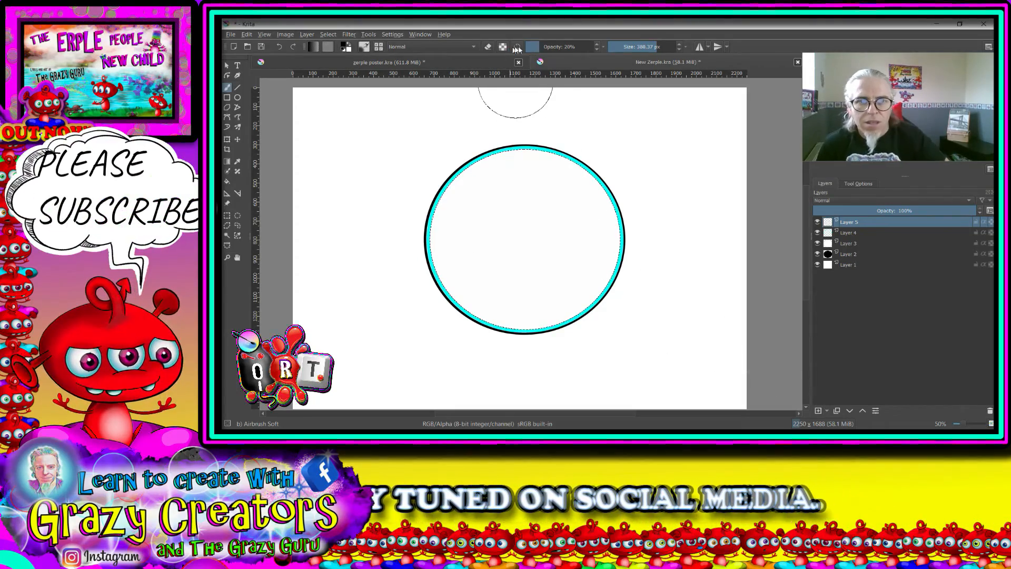
- Lower the airbrush opacity to 10% and paint soft grey shading around the inner edge of the selected eyeball
{"action": "left_click", "coordinate": [533, 47]}
{"action": "left_click_drag", "start_coordinate": [533, 47], "coordinate": [531, 46]}
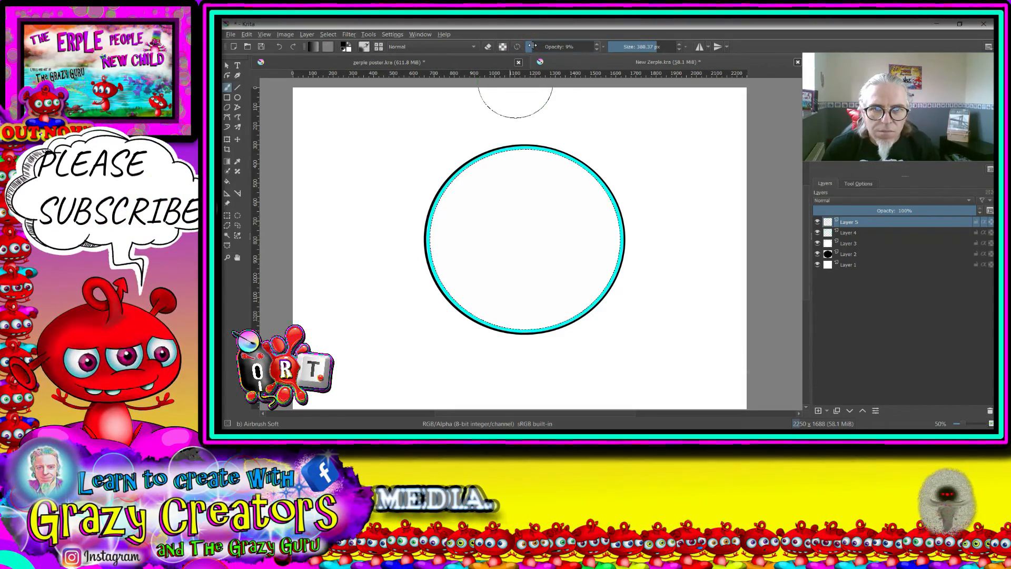
{"action": "left_click_drag", "start_coordinate": [534, 151], "coordinate": [448, 191]}
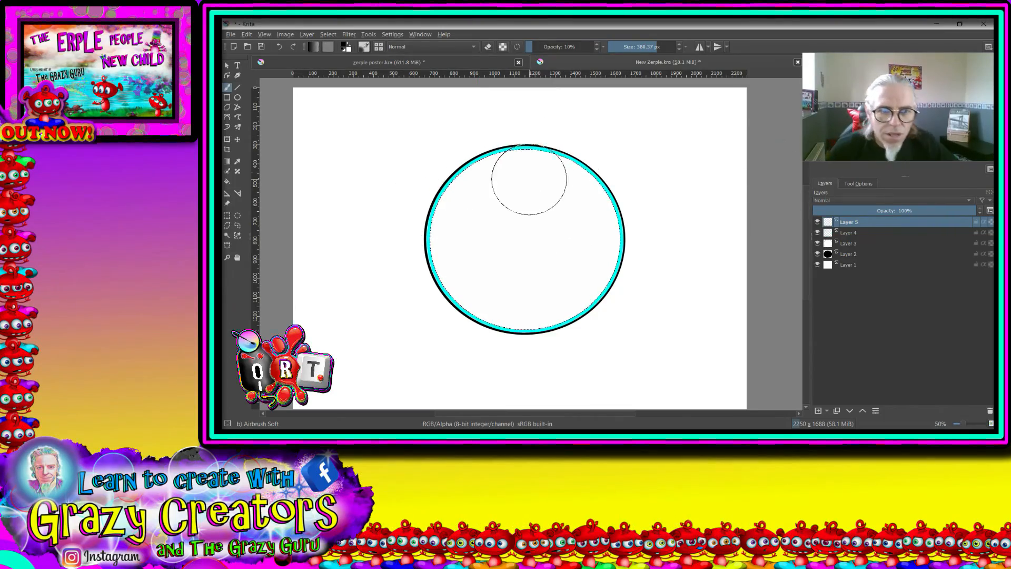
{"action": "scroll", "coordinate": [528, 179], "scroll_direction": "down", "scroll_amount": 1}
{"action": "left_click_drag", "start_coordinate": [527, 242], "coordinate": [559, 275]}
{"action": "scroll", "coordinate": [526, 217], "scroll_direction": "up", "scroll_amount": 2}
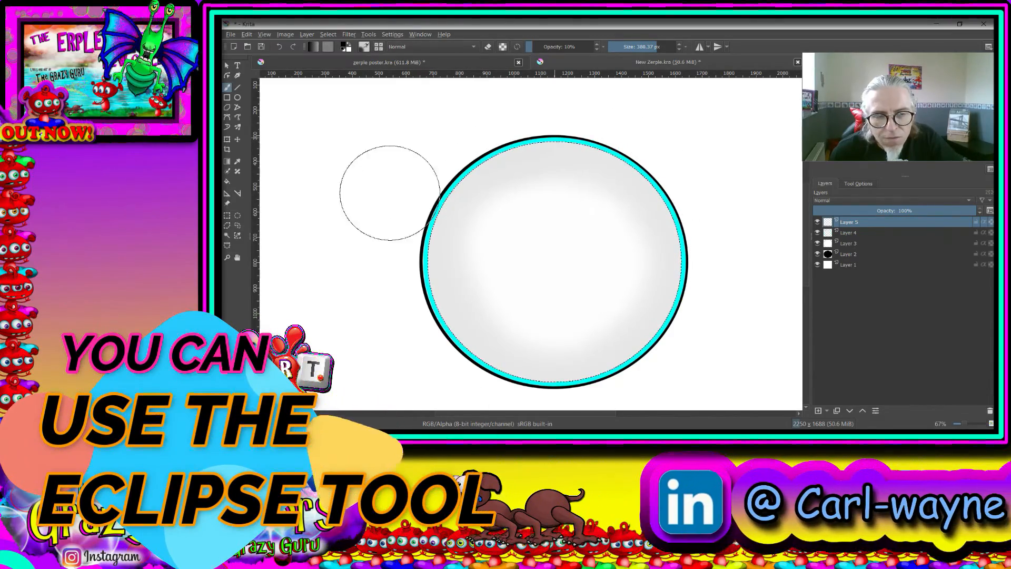
{"action": "mouse_move", "coordinate": [684, 158]}
{"action": "left_mouse_down"}
{"action": "mouse_move", "coordinate": [609, 171]}
{"action": "mouse_move", "coordinate": [544, 168]}
{"action": "left_mouse_up"}
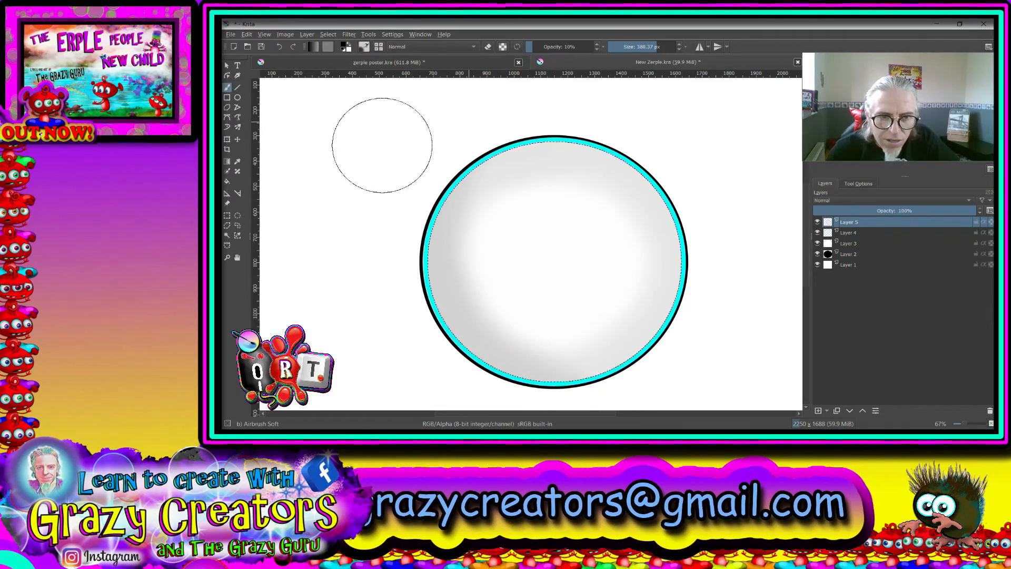
- Switch to the Blender Basic brush at 50% opacity and about 141 px, and smooth the grey shading inside the eyeball
{"action": "scroll", "coordinate": [492, 338], "scroll_direction": "down", "scroll_amount": 8}
{"action": "scroll", "coordinate": [519, 333], "scroll_direction": "up", "scroll_amount": 2}
{"action": "scroll", "coordinate": [539, 331], "scroll_direction": "up", "scroll_amount": 1}
{"action": "scroll", "coordinate": [555, 334], "scroll_direction": "down", "scroll_amount": 1}
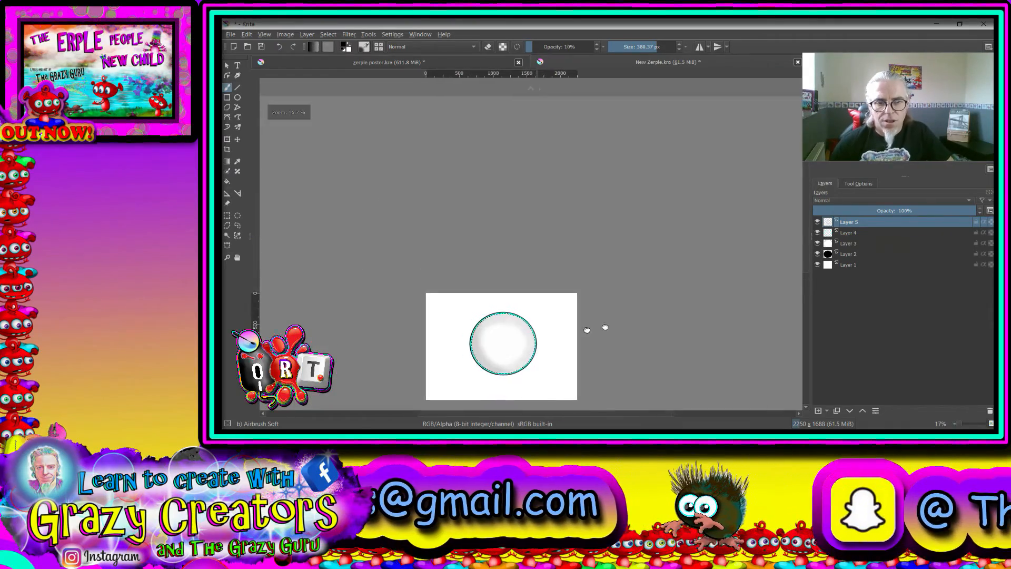
{"action": "left_click_drag", "start_coordinate": [587, 331], "coordinate": [762, 243]}
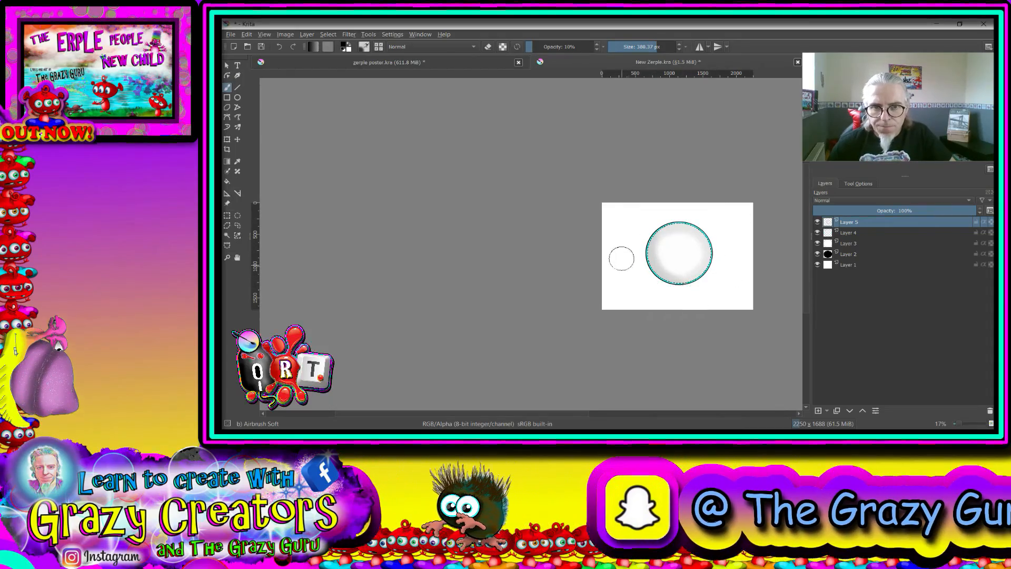
{"action": "scroll", "coordinate": [705, 263], "scroll_direction": "up", "scroll_amount": 4}
{"action": "left_click_drag", "start_coordinate": [639, 258], "coordinate": [534, 277]}
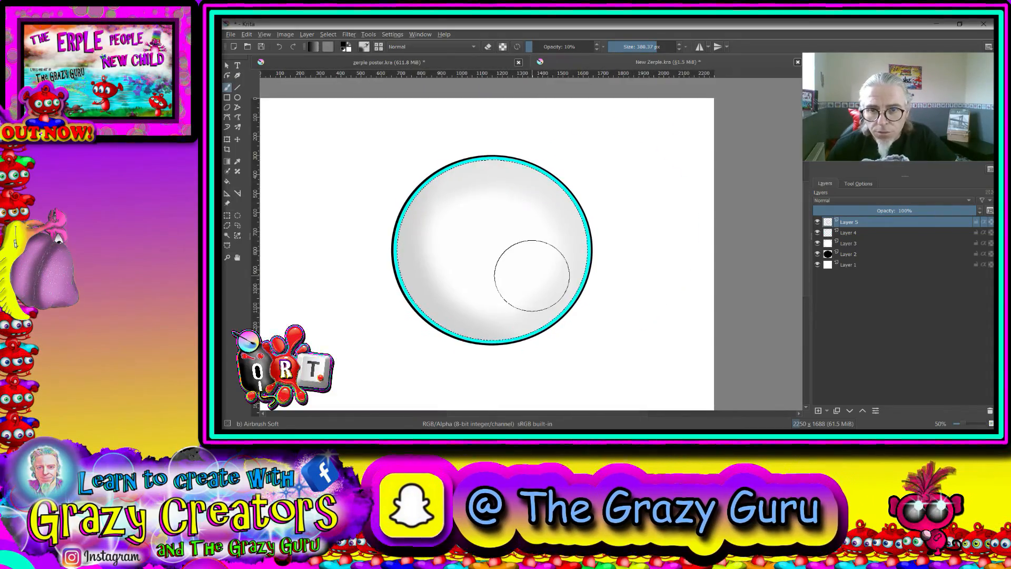
{"action": "right_click", "coordinate": [504, 244]}
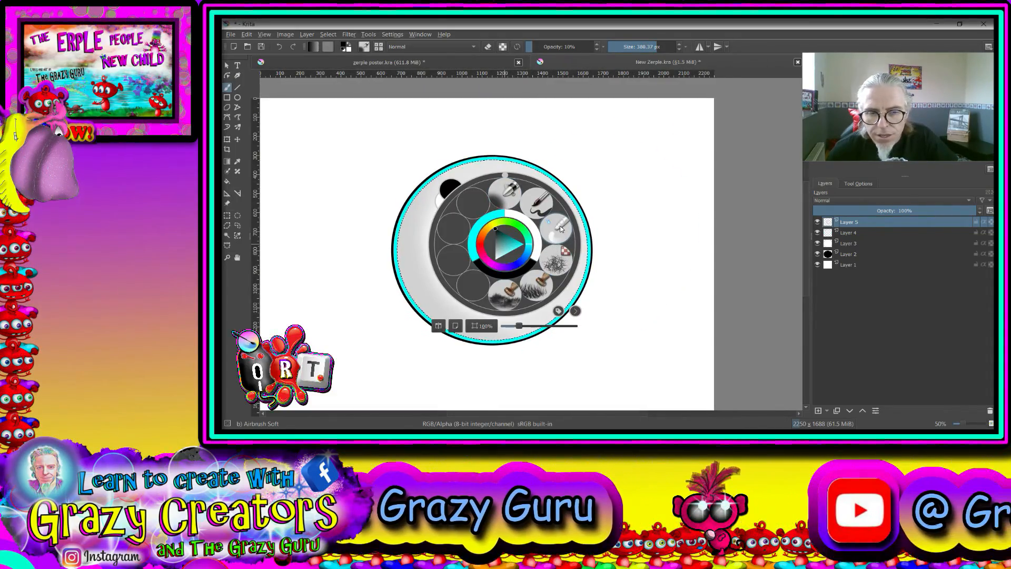
{"action": "left_click", "coordinate": [559, 230]}
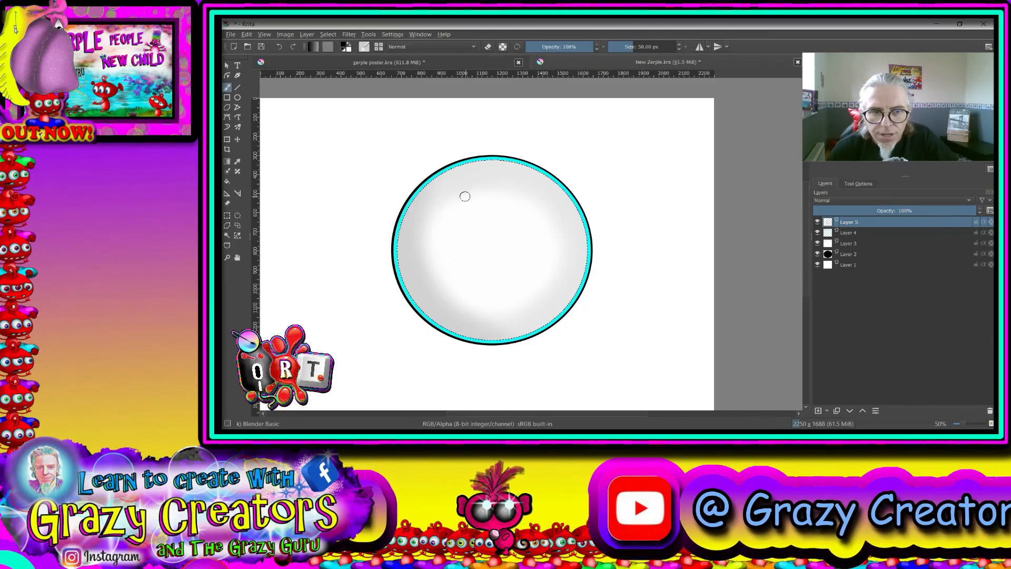
{"action": "left_click", "coordinate": [643, 47]}
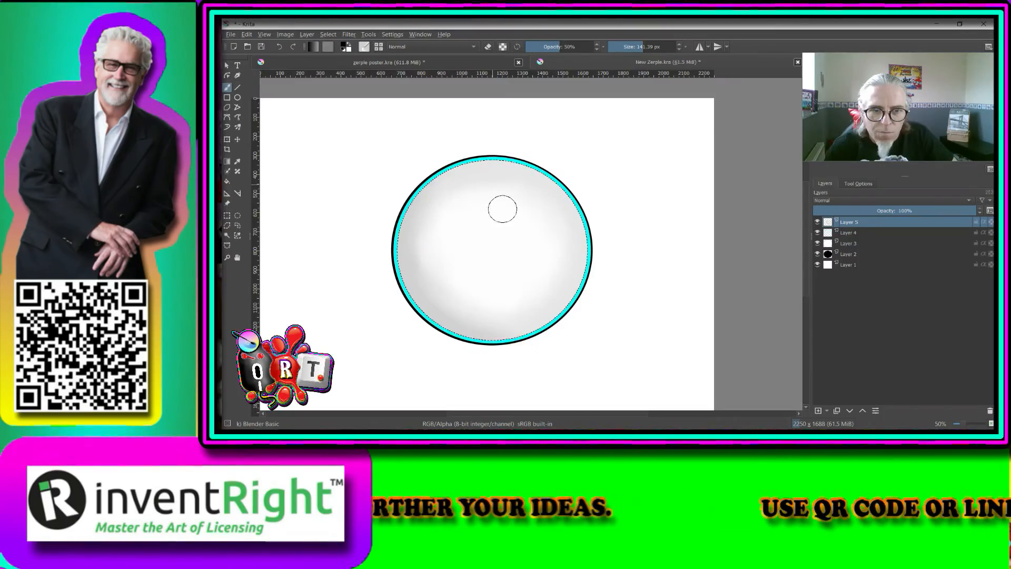
- Examine the blended eyeball shading from a distance and up close for evenness
{"action": "scroll", "coordinate": [650, 219], "scroll_direction": "down", "scroll_amount": 4}
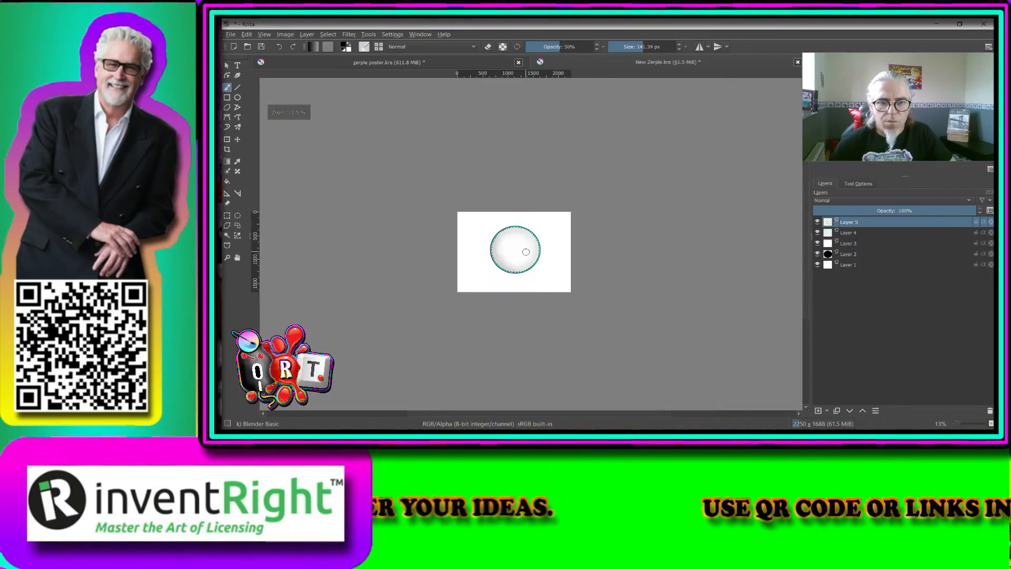
{"action": "left_click_drag", "start_coordinate": [529, 288], "coordinate": [544, 333]}
{"action": "scroll", "coordinate": [544, 333], "scroll_direction": "up", "scroll_amount": 2}
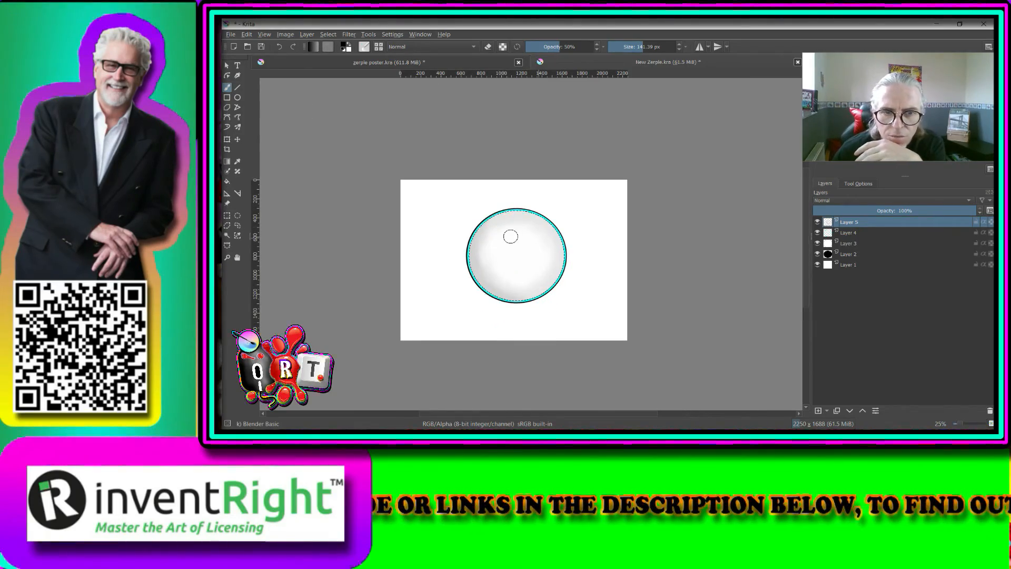
{"action": "scroll", "coordinate": [538, 315], "scroll_direction": "up", "scroll_amount": 2}
{"action": "left_click_drag", "start_coordinate": [526, 293], "coordinate": [542, 333]}
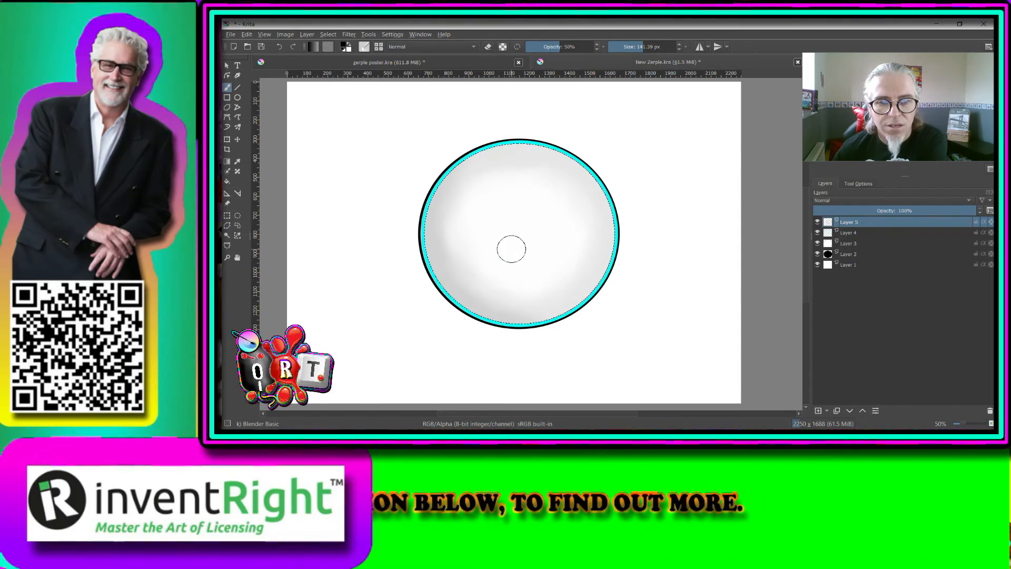
{"action": "scroll", "coordinate": [512, 249], "scroll_direction": "down", "scroll_amount": 3}
{"action": "left_click_drag", "start_coordinate": [520, 255], "coordinate": [543, 270]}
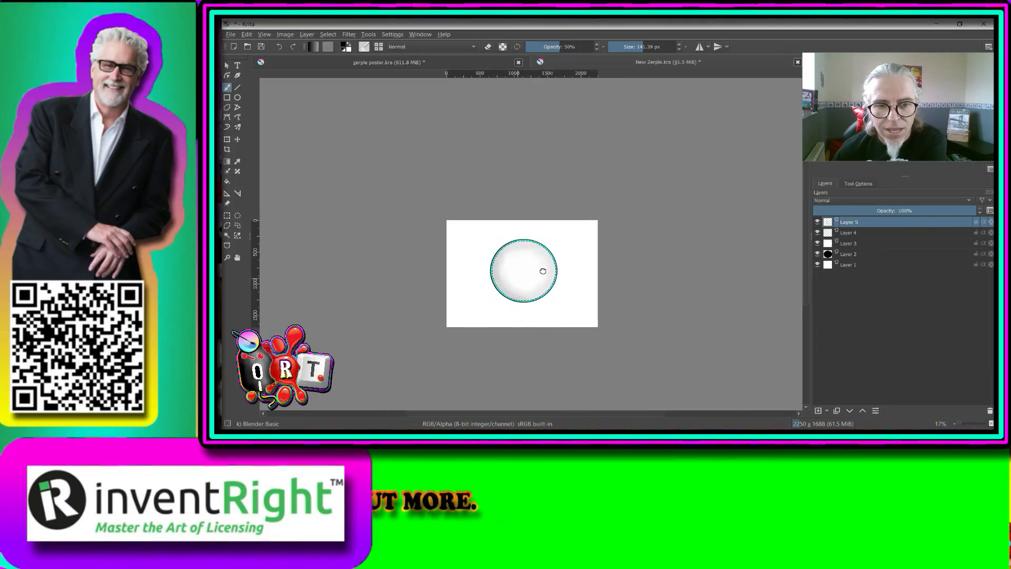
{"action": "scroll", "coordinate": [542, 266], "scroll_direction": "up", "scroll_amount": 2}
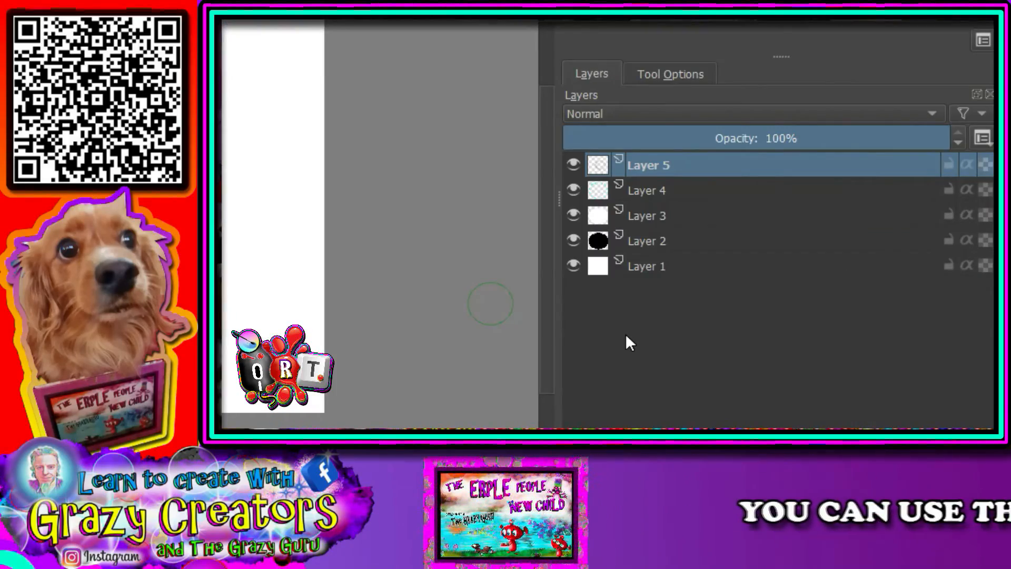
- Merge the shading, cyan ring and outline layers down into Layer 2, keeping Layer 1 separate
{"action": "key", "text": "shift+Delete"}
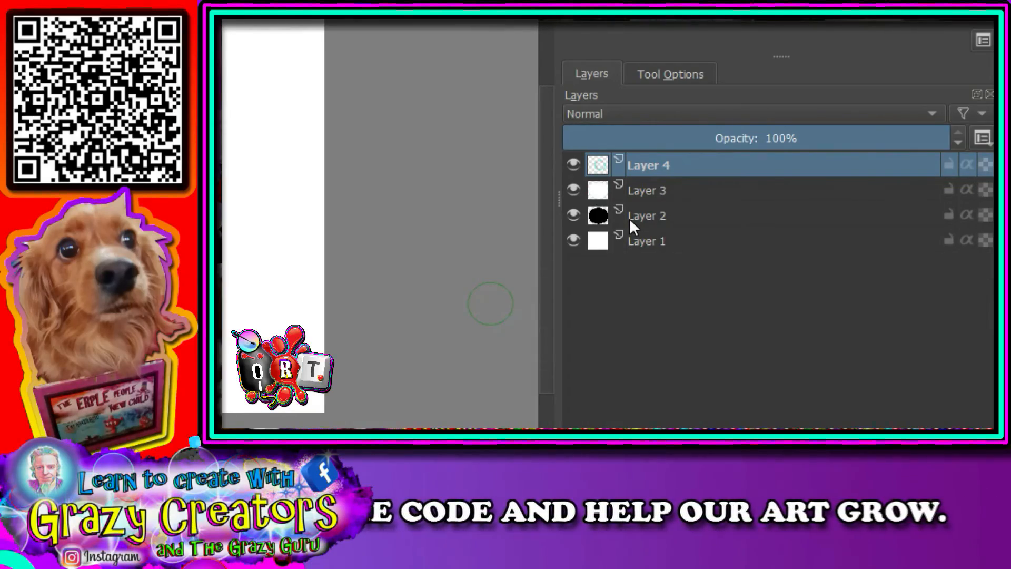
{"action": "key", "text": "ctrl+e"}
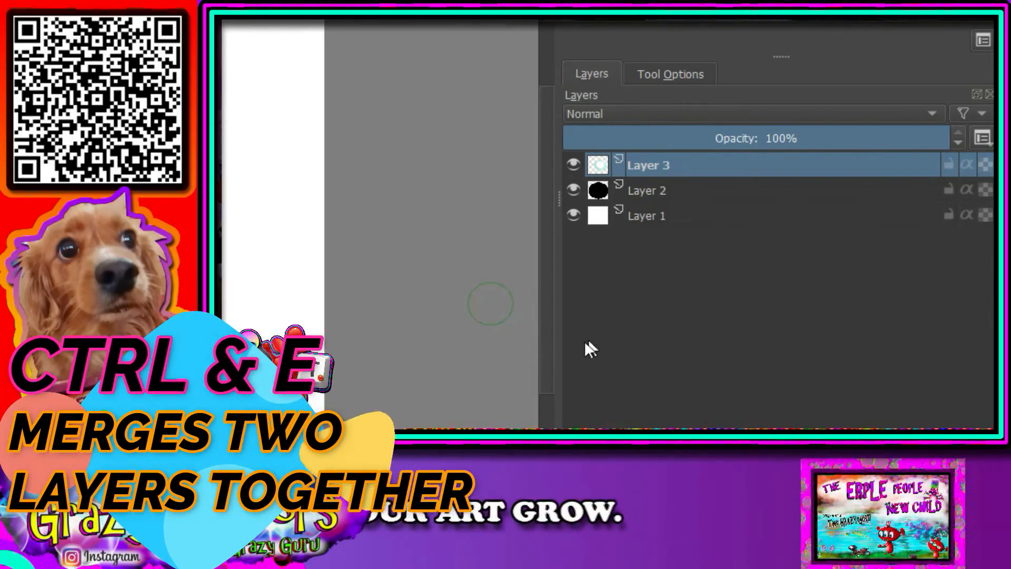
{"action": "key", "text": "ctrl+e"}
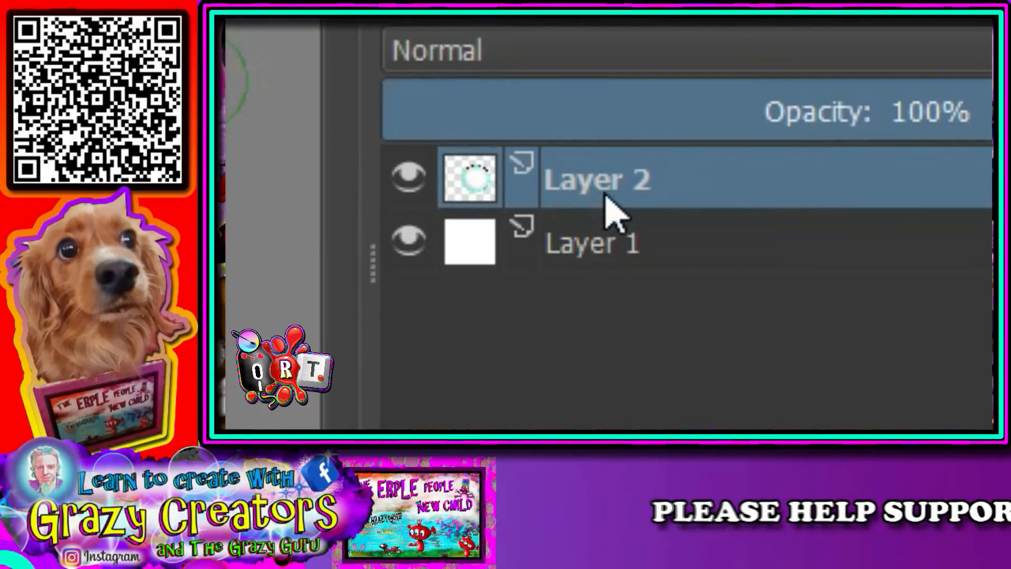
- Rename the merged Layer 2 to "eyeball"
{"action": "double_click", "coordinate": [653, 172]}
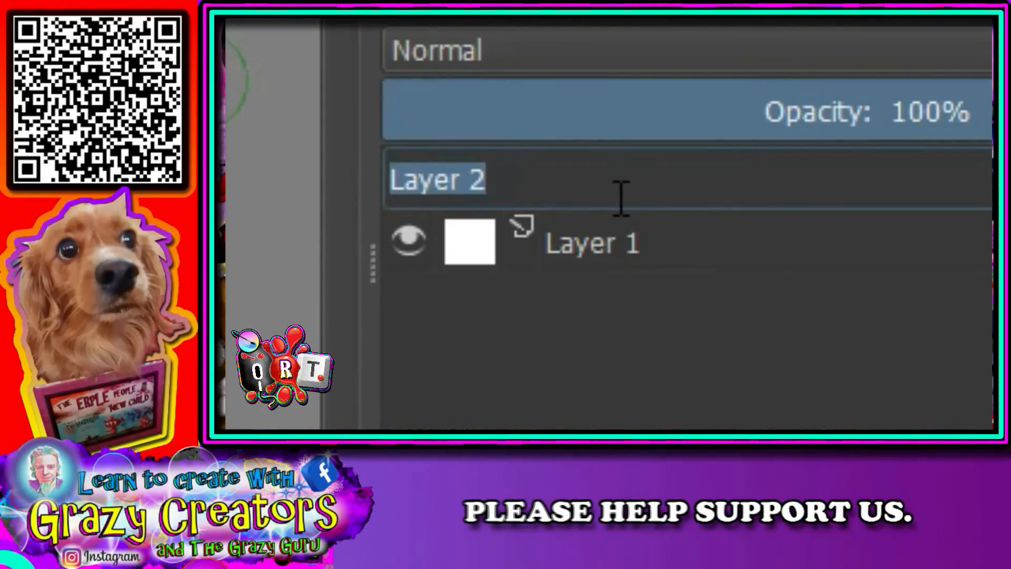
{"action": "type", "text": "eyeball"}
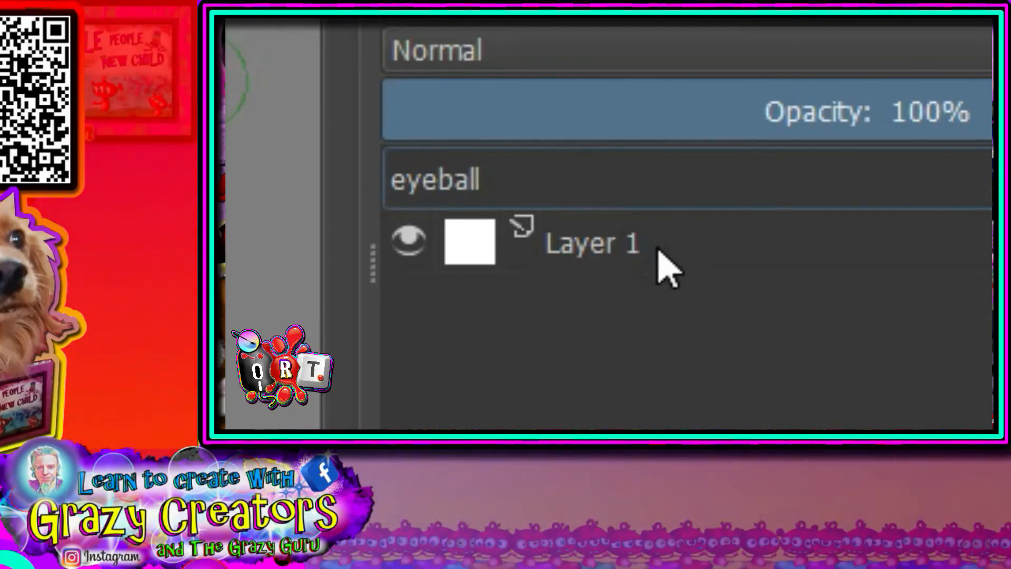
{"action": "left_click", "coordinate": [566, 271]}
{"action": "left_click", "coordinate": [585, 185]}
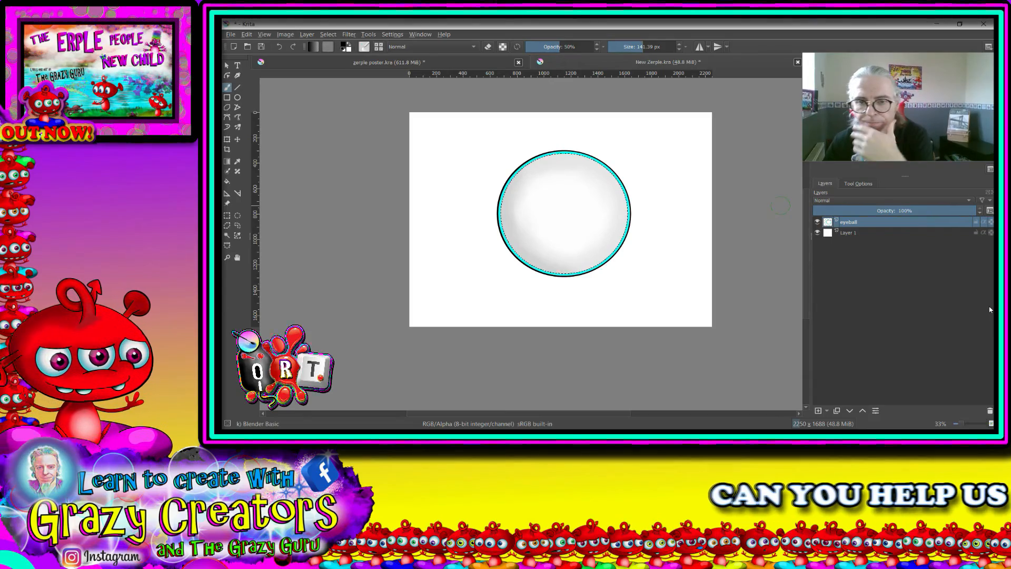
- Put the eyeball layer into a group and name the group "eye"
{"action": "key", "text": "Insert"}
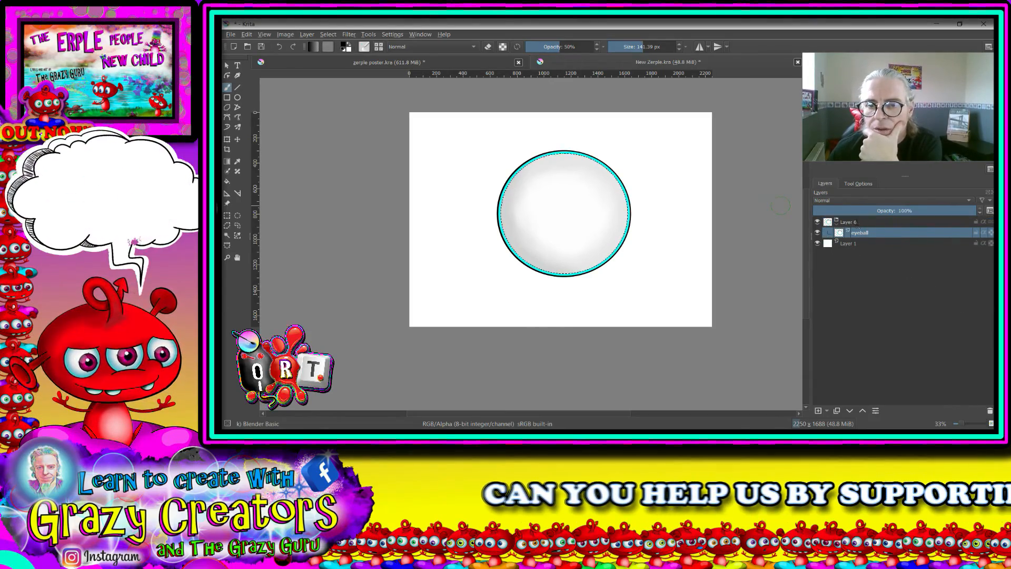
{"action": "double_click", "coordinate": [856, 222]}
{"action": "type", "text": "eye"}
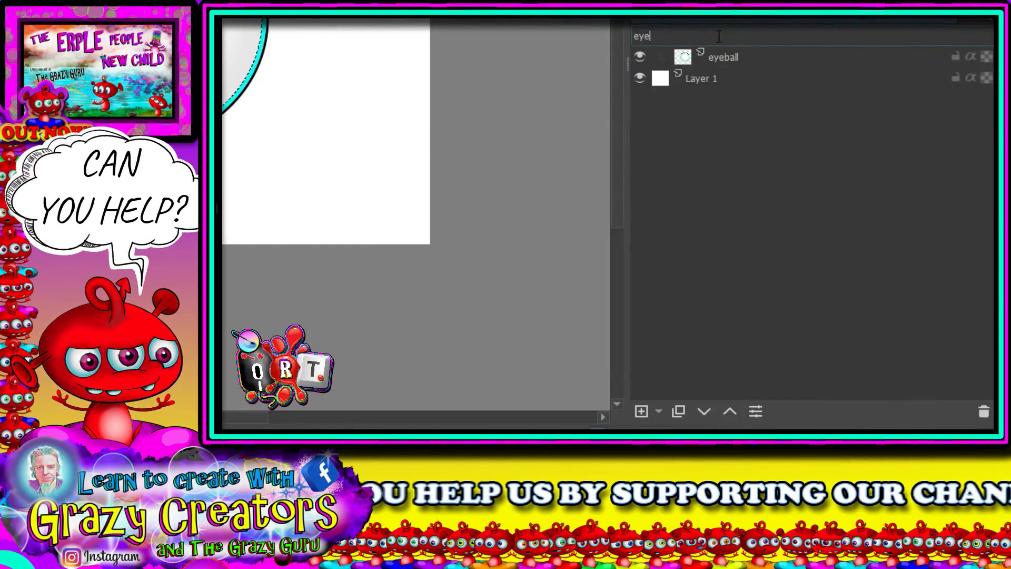
{"action": "key", "text": "Return"}
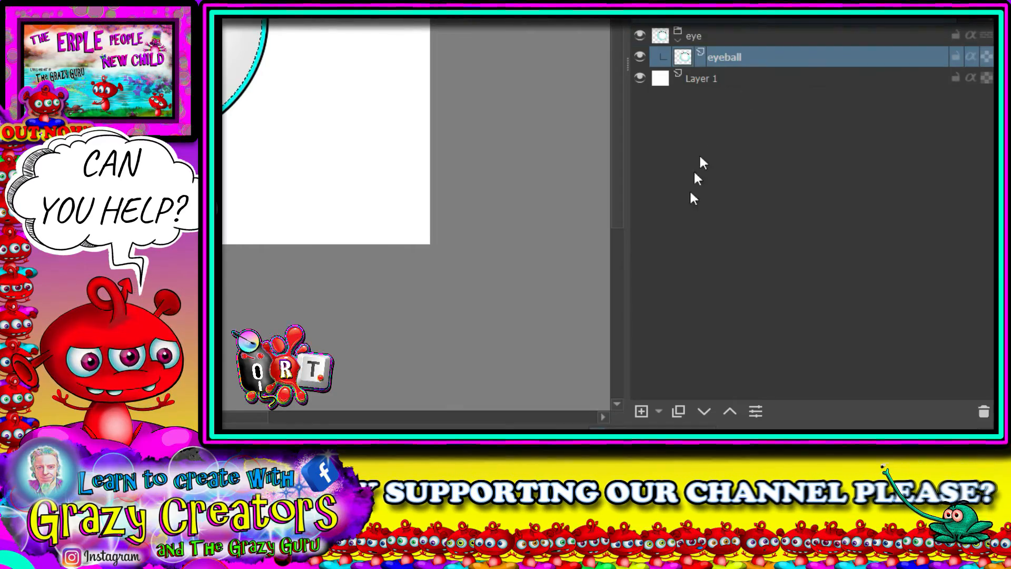
- Add a new paint layer above eyeball inside the eye group and clear the selection
{"action": "left_click", "coordinate": [640, 411]}
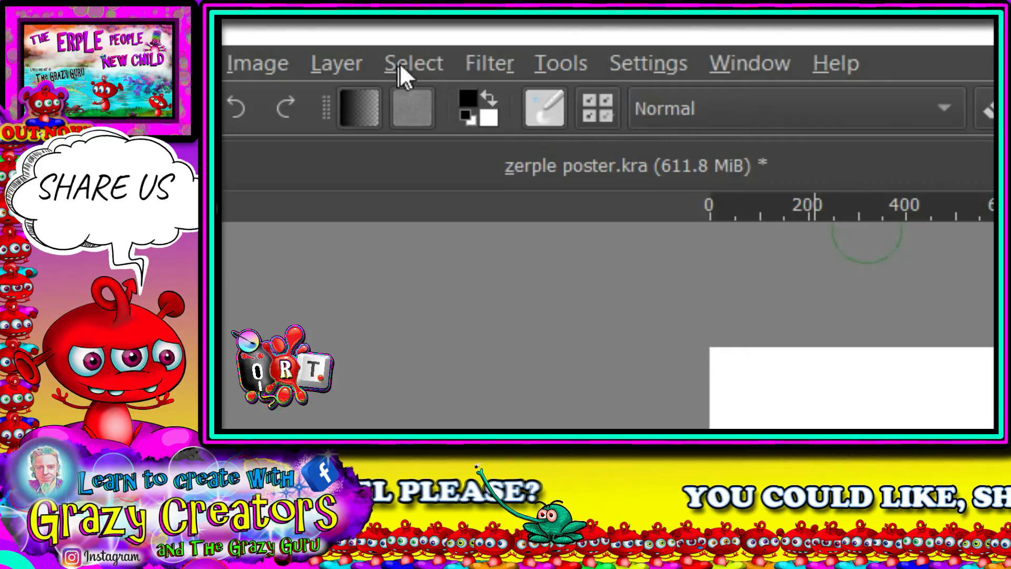
{"action": "left_click", "coordinate": [411, 63]}
{"action": "left_click", "coordinate": [435, 128]}
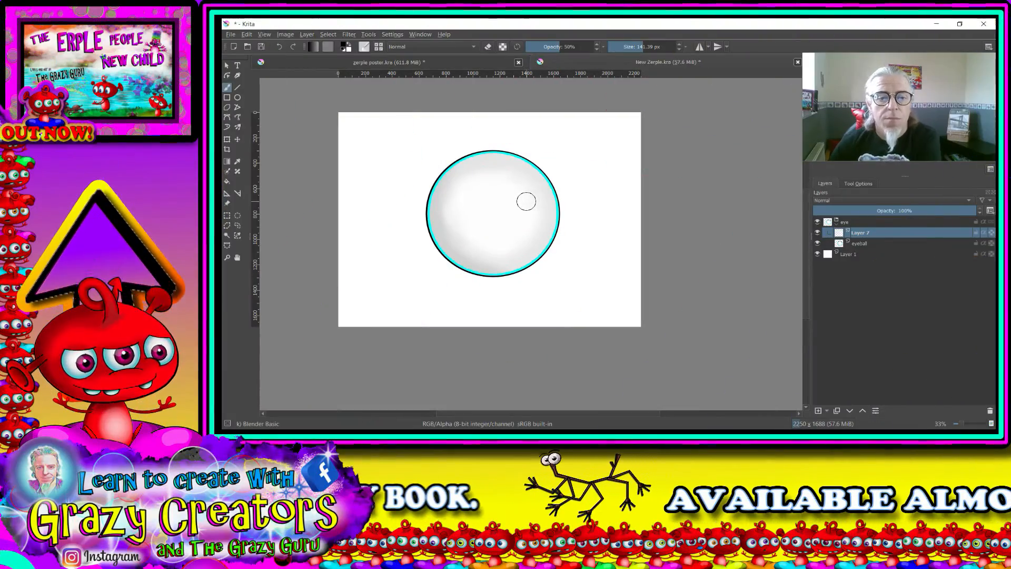
- Stamp a solid cyan iris at the eyeball's centre with the Basic-5 Size brush at 100% opacity and 439.81 px
{"action": "left_click", "coordinate": [653, 48]}
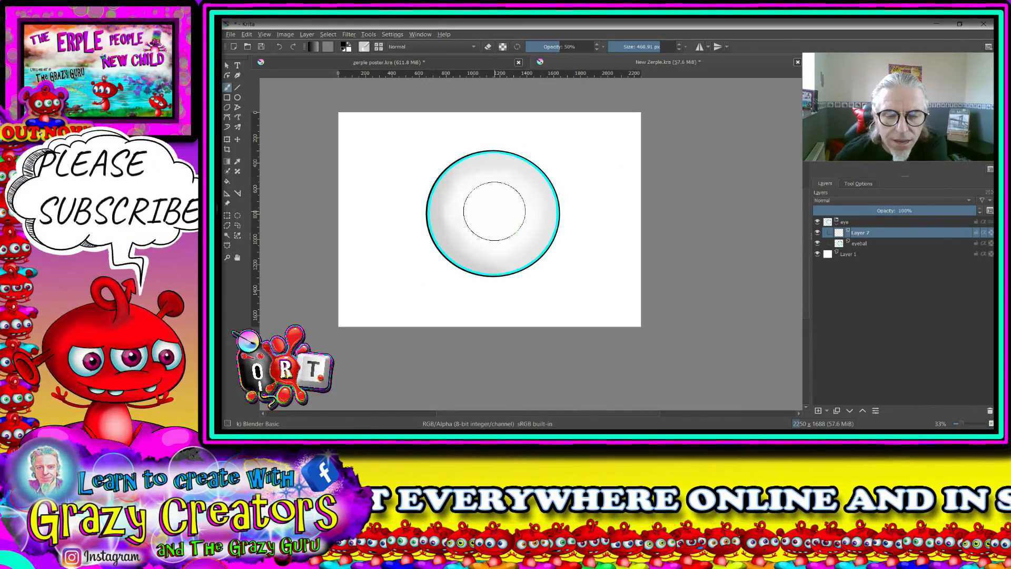
{"action": "right_click", "coordinate": [494, 211]}
{"action": "left_click", "coordinate": [469, 192]}
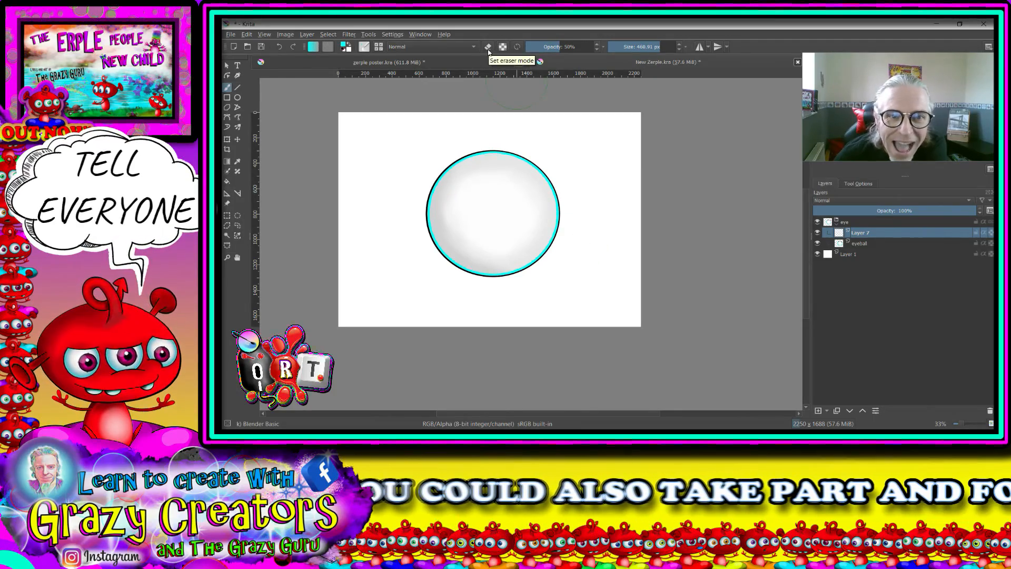
{"action": "right_click", "coordinate": [548, 116]}
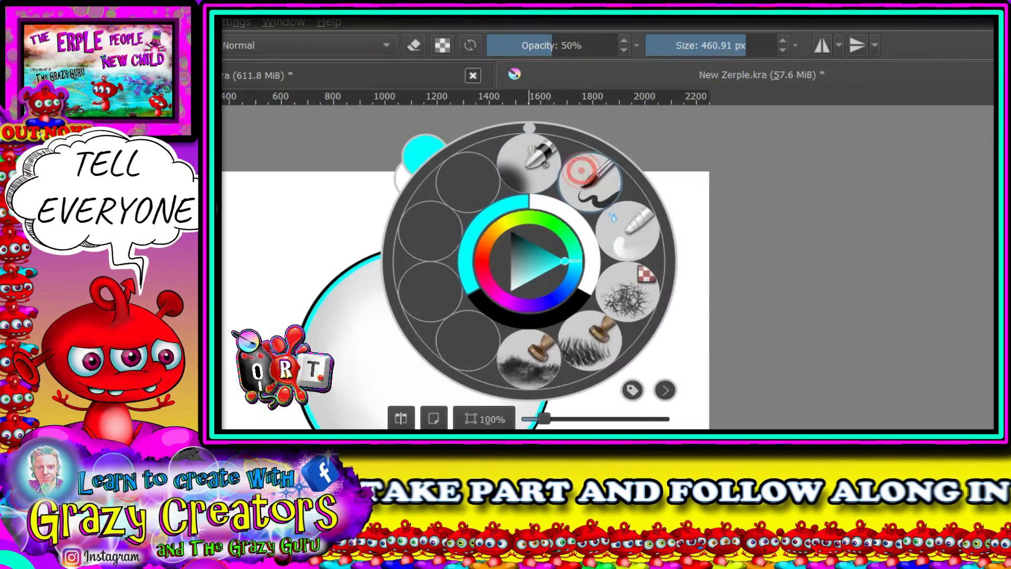
{"action": "left_click", "coordinate": [588, 182]}
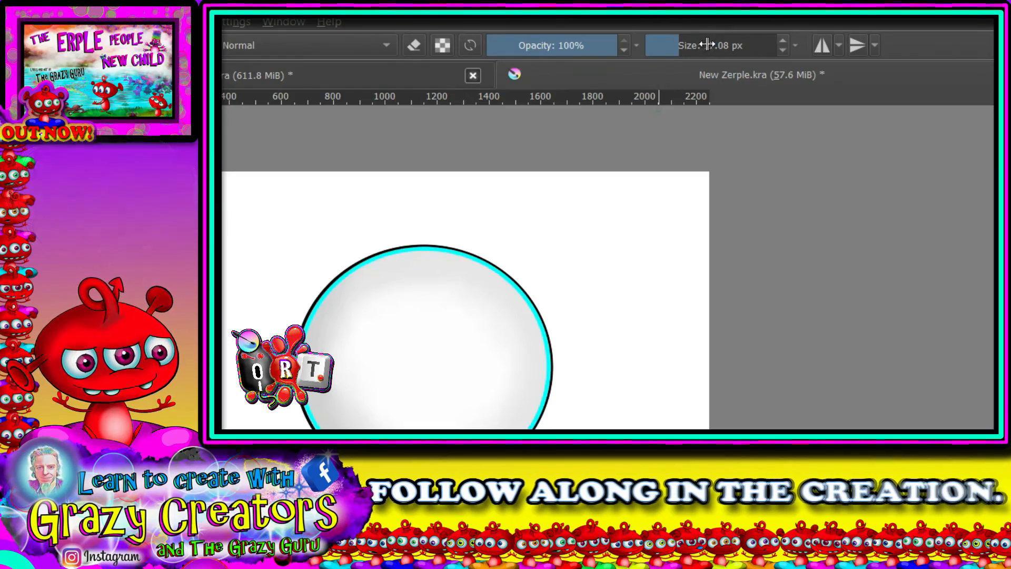
{"action": "mouse_move", "coordinate": [707, 45]}
{"action": "left_mouse_down"}
{"action": "mouse_move", "coordinate": [753, 46]}
{"action": "mouse_move", "coordinate": [744, 44]}
{"action": "left_mouse_up"}
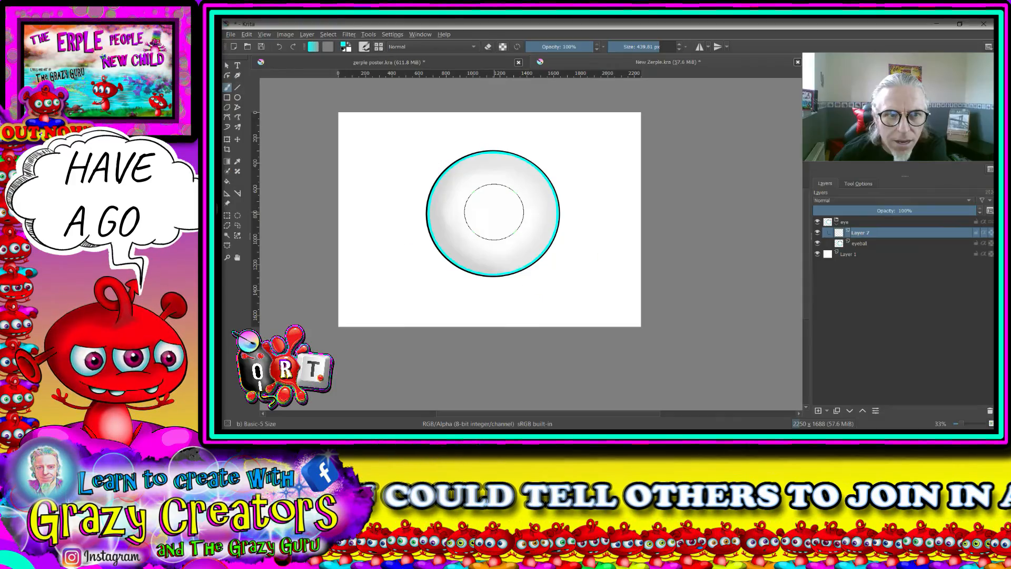
{"action": "left_click", "coordinate": [427, 359]}
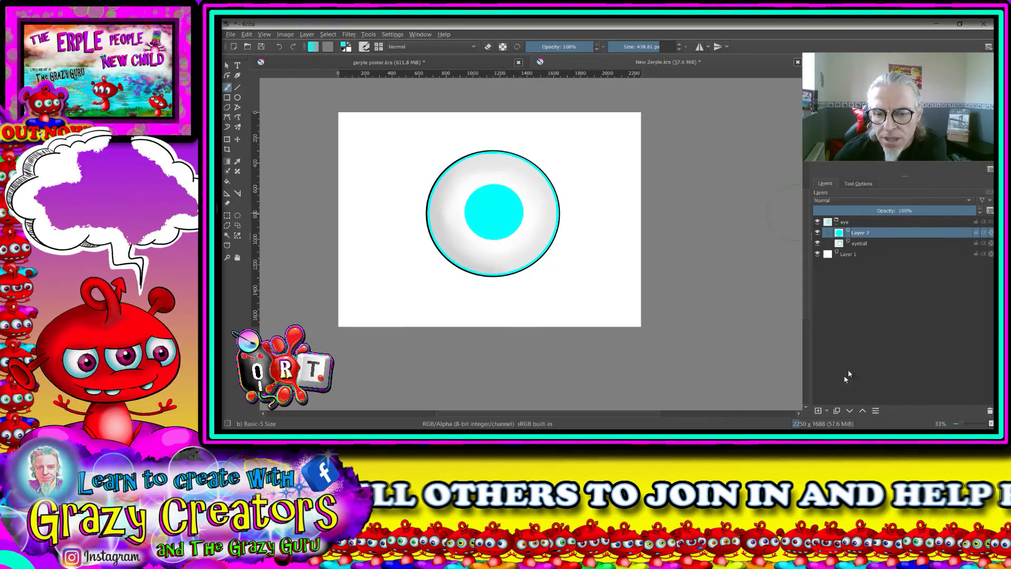
- Add a paint layer above the iris and stamp a solid black pupil at its centre with the brush at about 293 px
{"action": "key", "text": "Insert"}
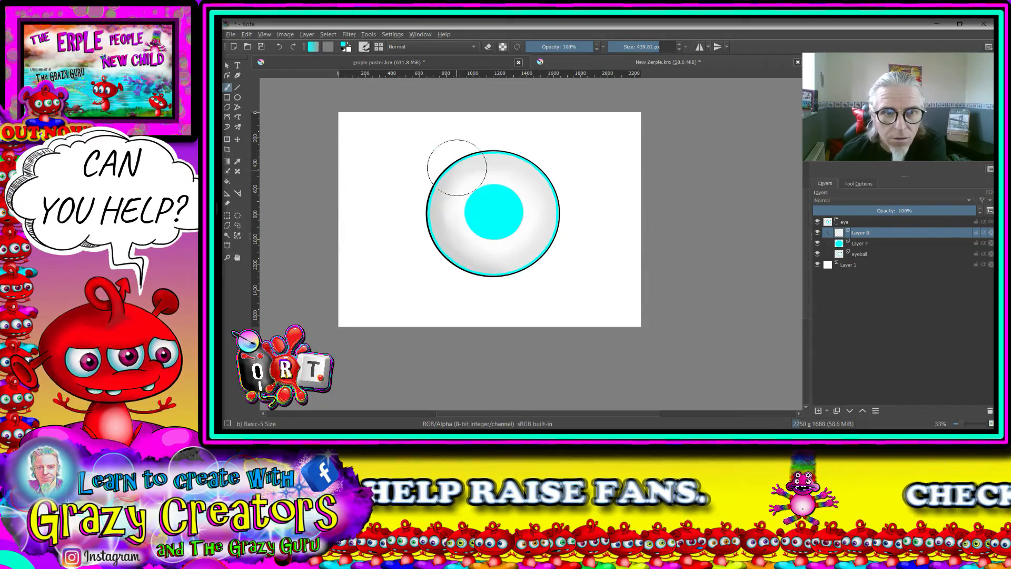
{"action": "right_click", "coordinate": [476, 158]}
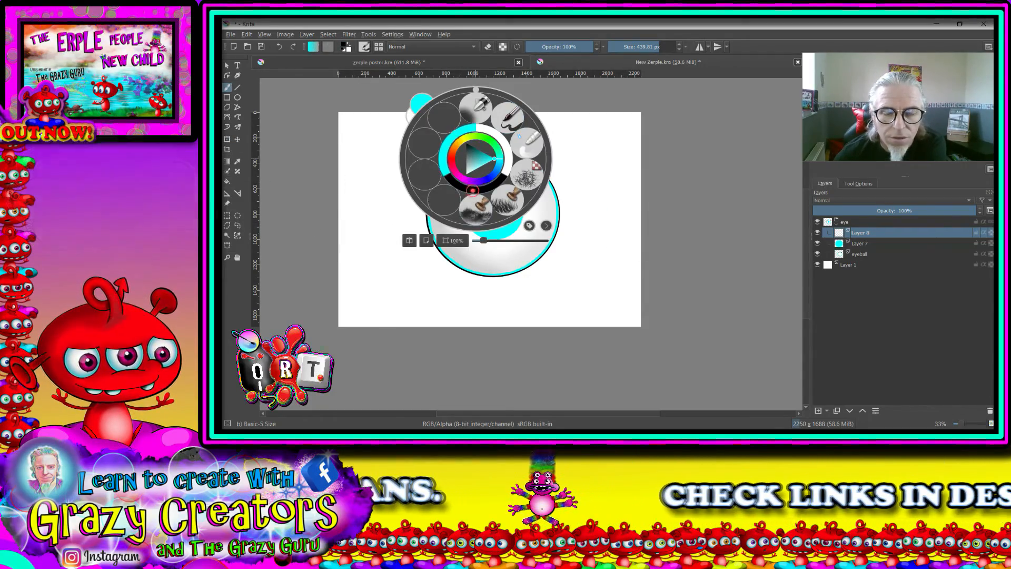
{"action": "left_click", "coordinate": [473, 189]}
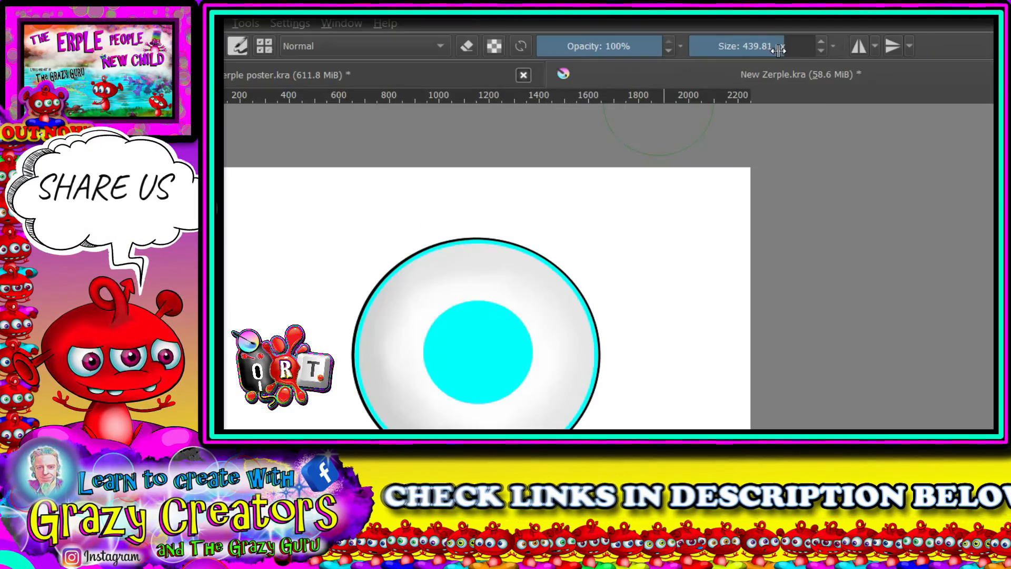
{"action": "left_click_drag", "start_coordinate": [779, 50], "coordinate": [756, 94]}
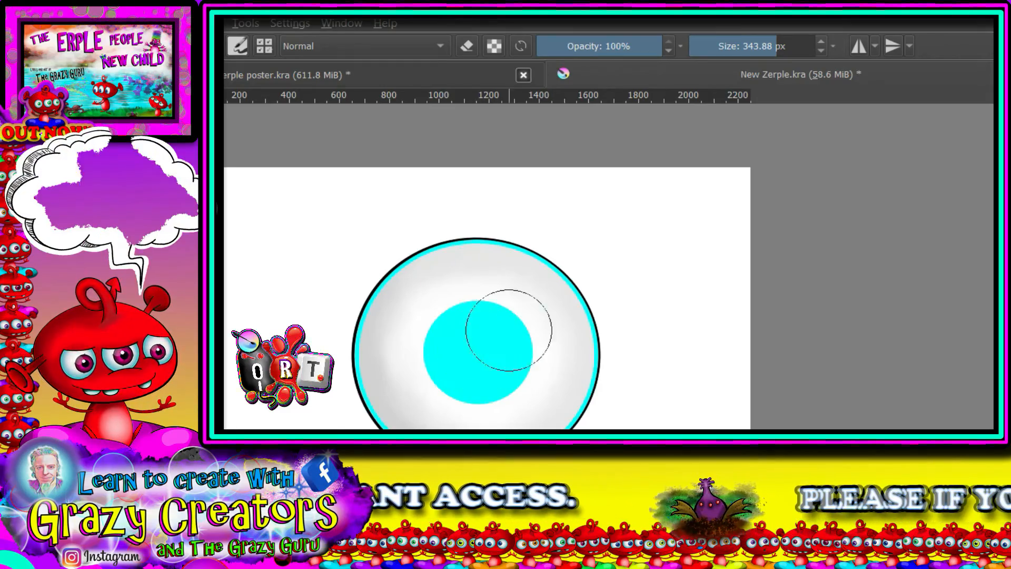
{"action": "left_click_drag", "start_coordinate": [783, 48], "coordinate": [772, 48]}
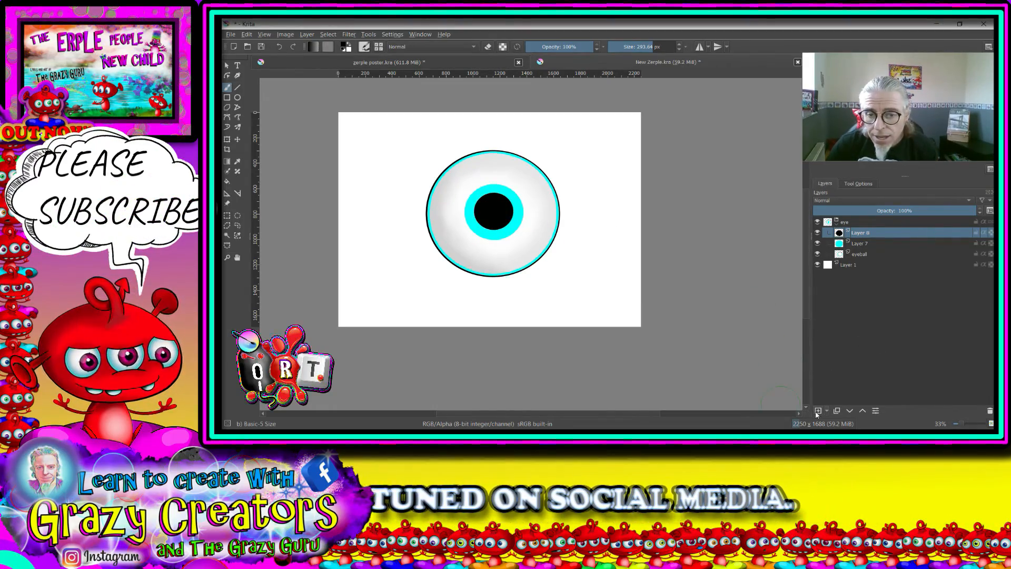
- Add a paint layer above the pupil and stamp a white highlight near its upper-right edge with a 64.58 px brush
{"action": "key", "text": "Insert"}
{"action": "right_click", "coordinate": [553, 160]}
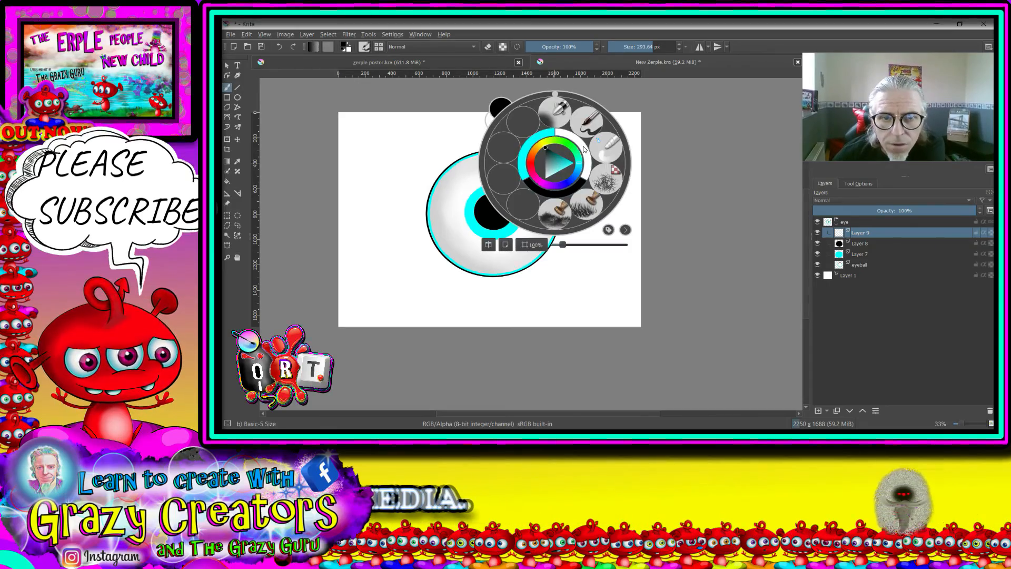
{"action": "left_click", "coordinate": [581, 146]}
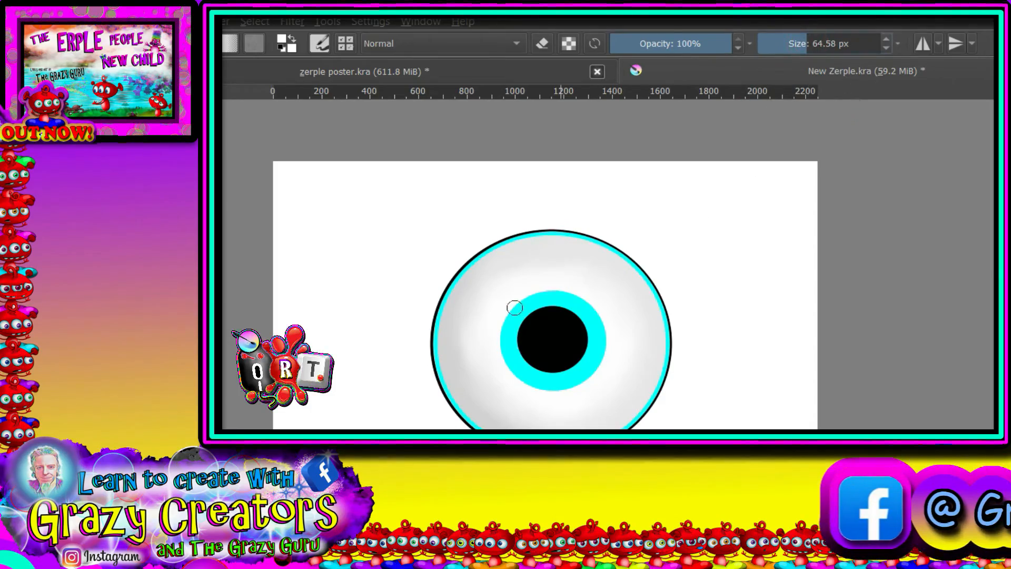
{"action": "scroll", "coordinate": [564, 318], "scroll_direction": "up", "scroll_amount": 3}
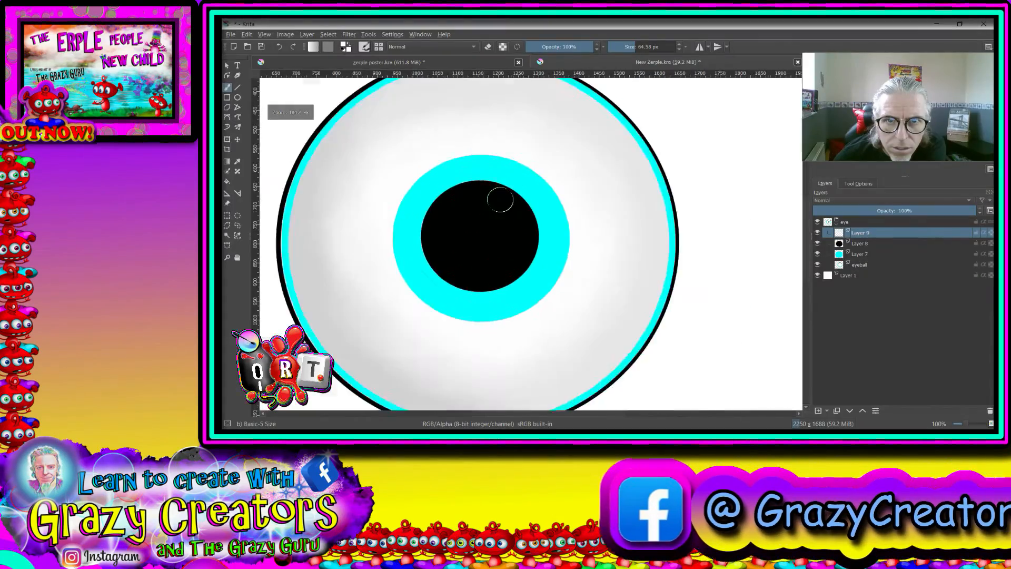
{"action": "scroll", "coordinate": [564, 317], "scroll_direction": "down", "scroll_amount": 1}
{"action": "left_click_drag", "start_coordinate": [573, 313], "coordinate": [576, 310]}
{"action": "left_click_drag", "start_coordinate": [506, 195], "coordinate": [514, 191]}
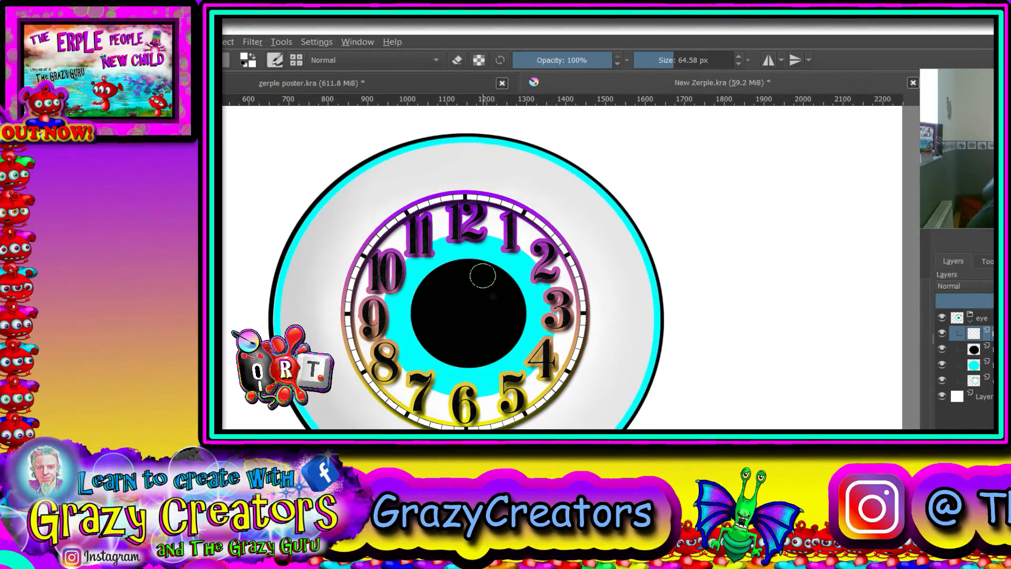
{"action": "left_click", "coordinate": [483, 275]}
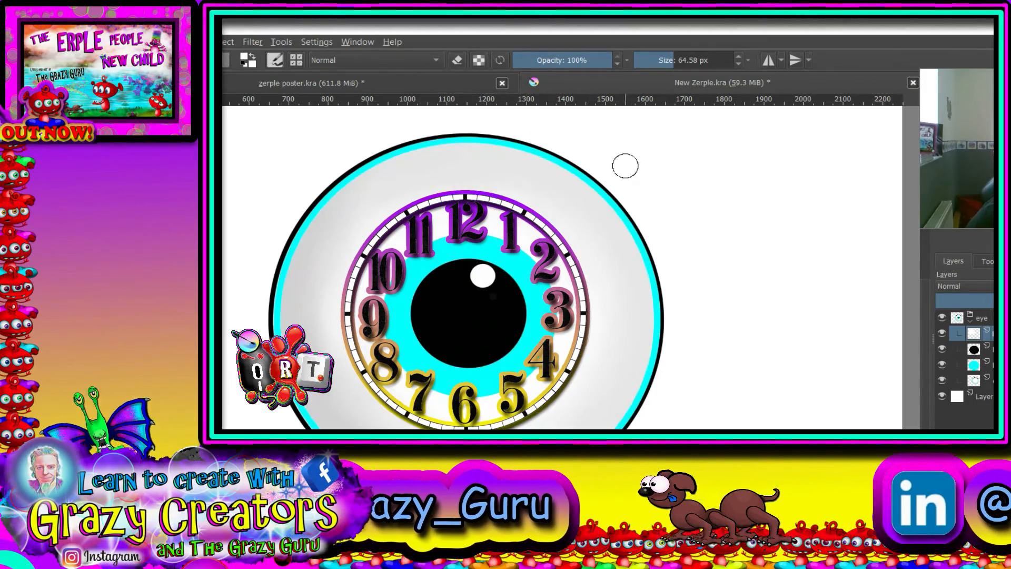
- Stamp two smaller white highlights trailing down and right from the first, at 33.81 px and 17.08 px
{"action": "right_click", "coordinate": [683, 224]}
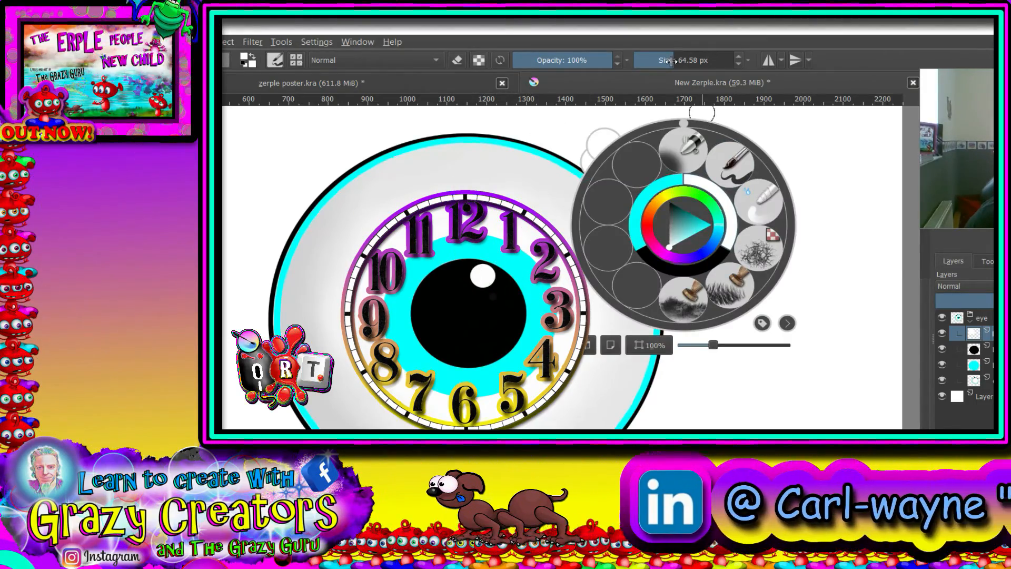
{"action": "left_click", "coordinate": [503, 289]}
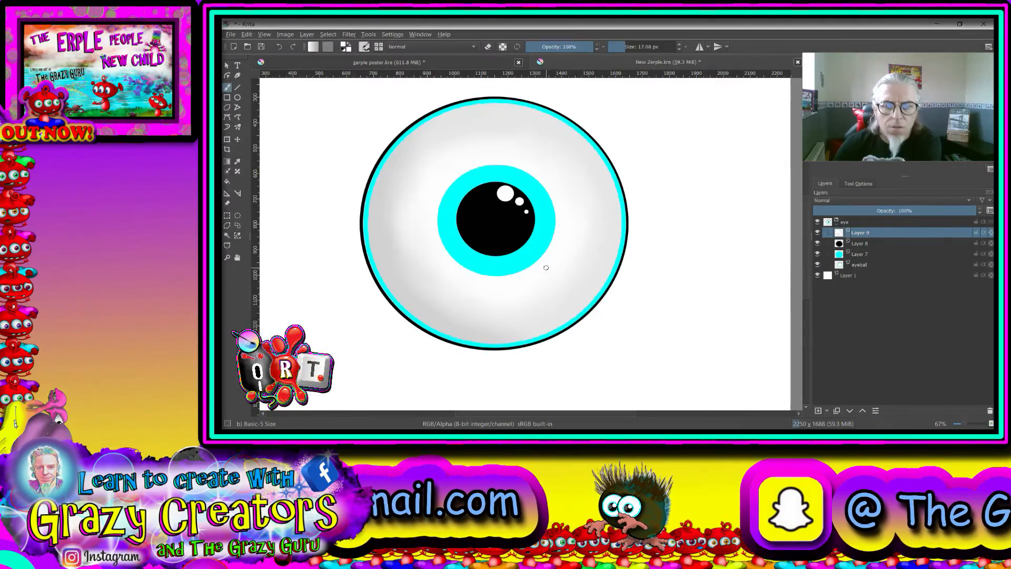
{"action": "key", "text": "2"}
{"action": "key", "text": "1"}
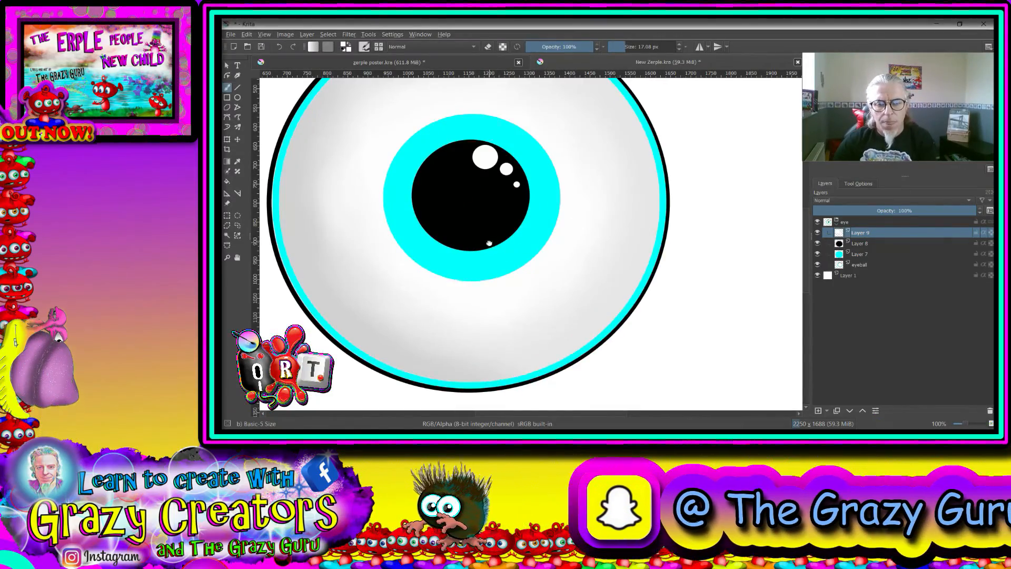
{"action": "left_click_drag", "start_coordinate": [490, 243], "coordinate": [526, 285]}
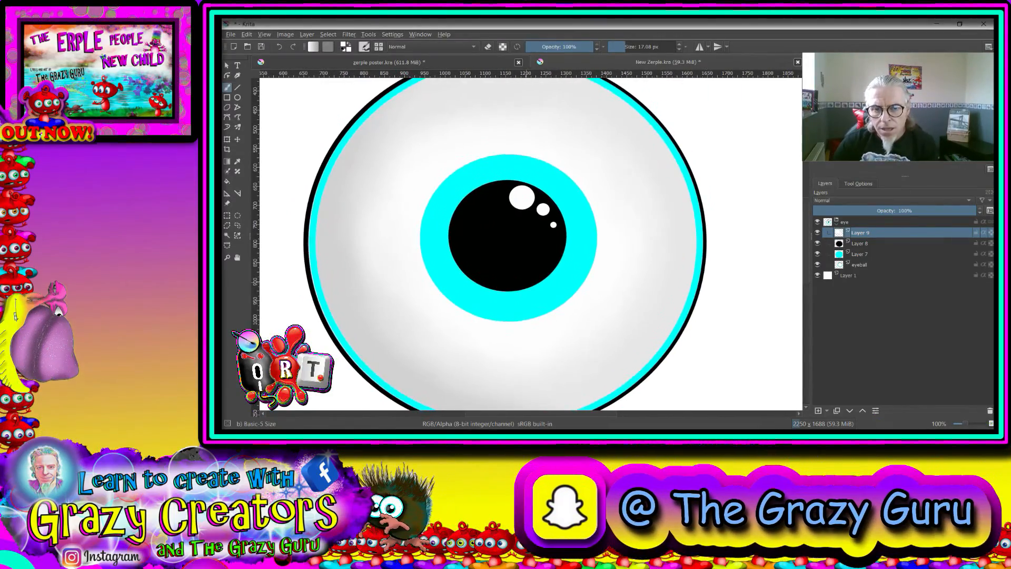
- Add a paint layer above the highlights and dab a soft white glow over the iris's upper left with Airbrush Soft, 270.47 px, 47% opacity
{"action": "left_click", "coordinate": [819, 410]}
{"action": "right_click", "coordinate": [500, 213]}
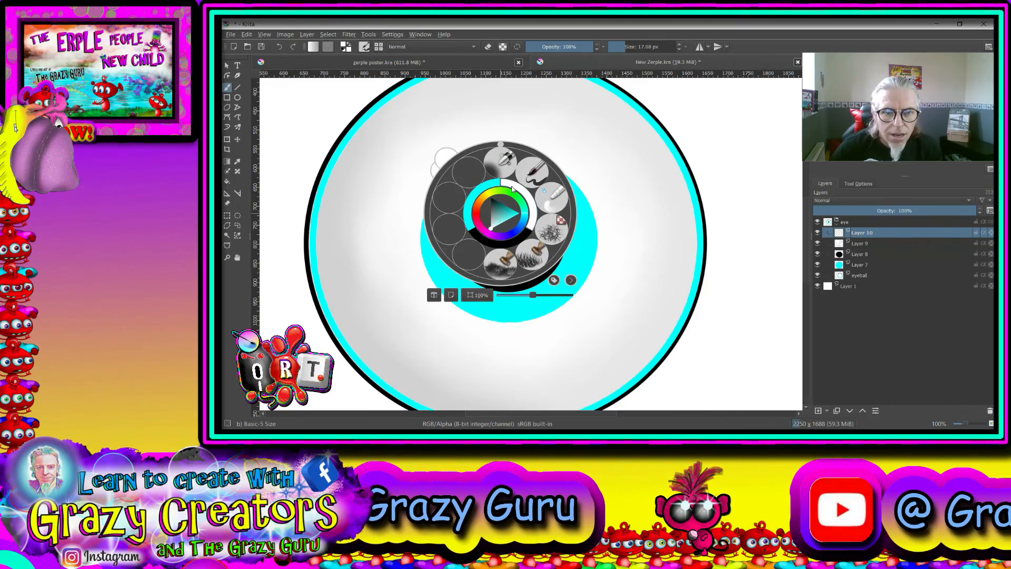
{"action": "right_click", "coordinate": [508, 189]}
{"action": "right_click", "coordinate": [539, 157]}
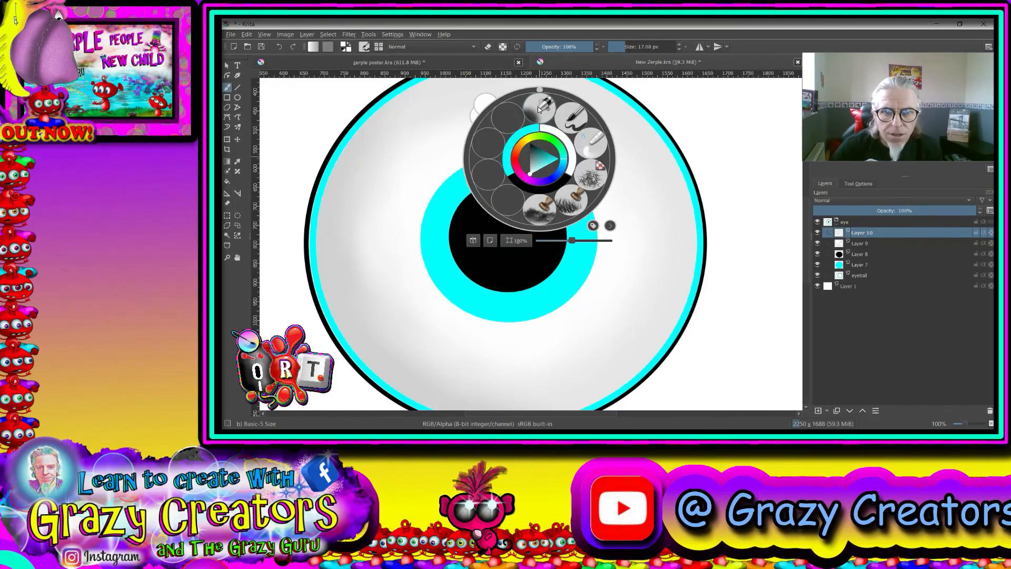
{"action": "left_click", "coordinate": [569, 122]}
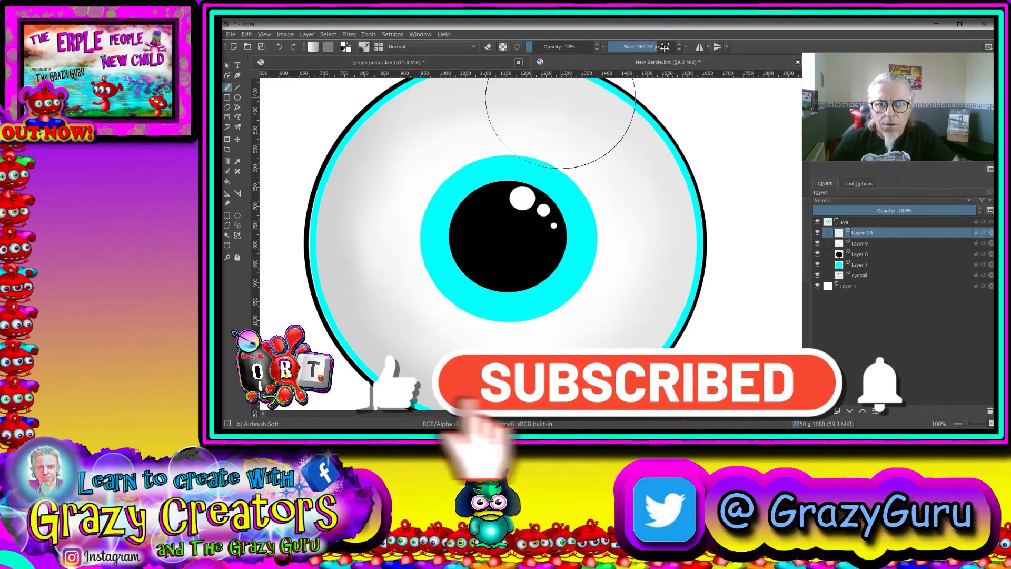
{"action": "left_click_drag", "start_coordinate": [665, 46], "coordinate": [655, 48]}
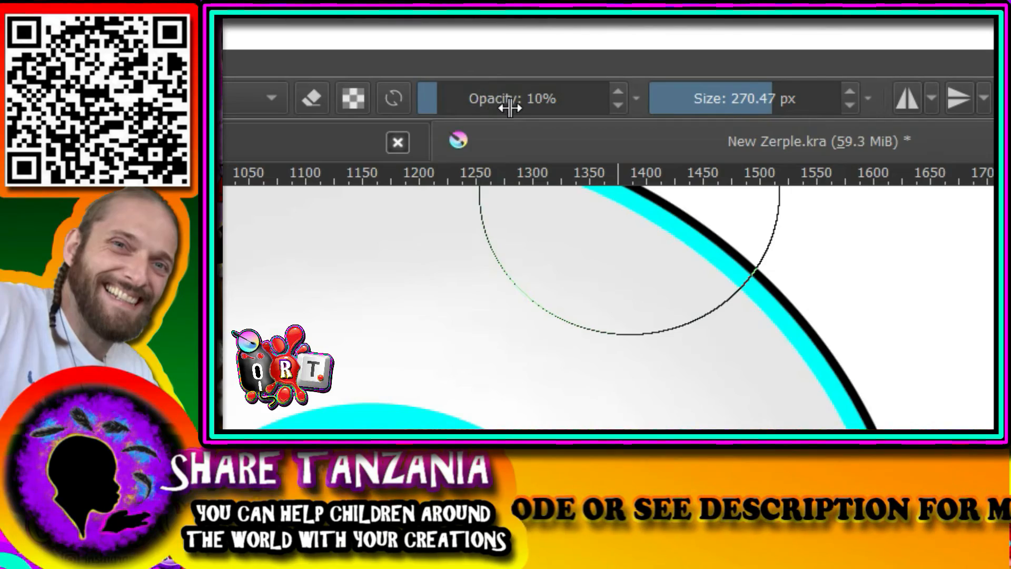
{"action": "left_click", "coordinate": [509, 108]}
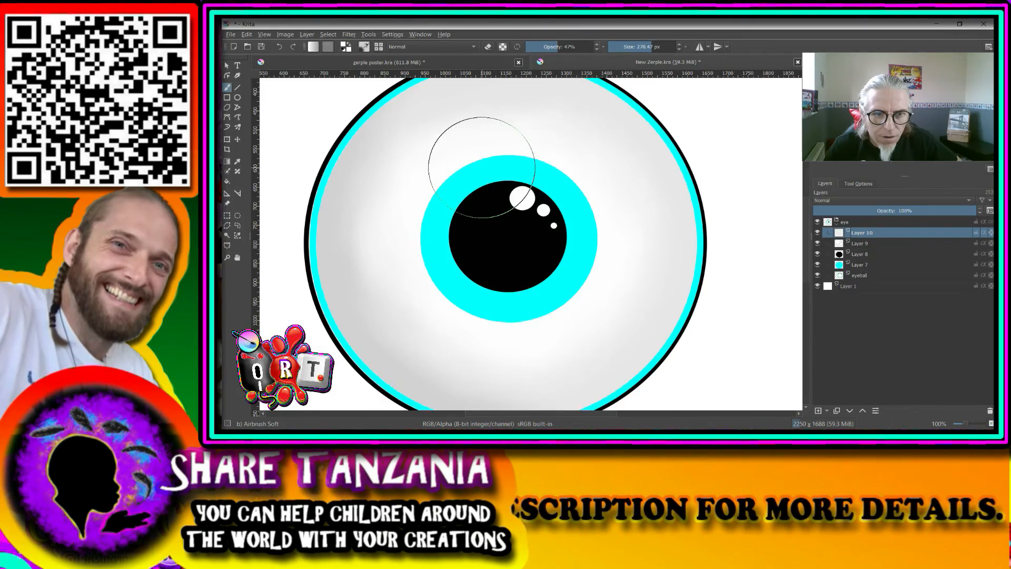
{"action": "left_click", "coordinate": [482, 168]}
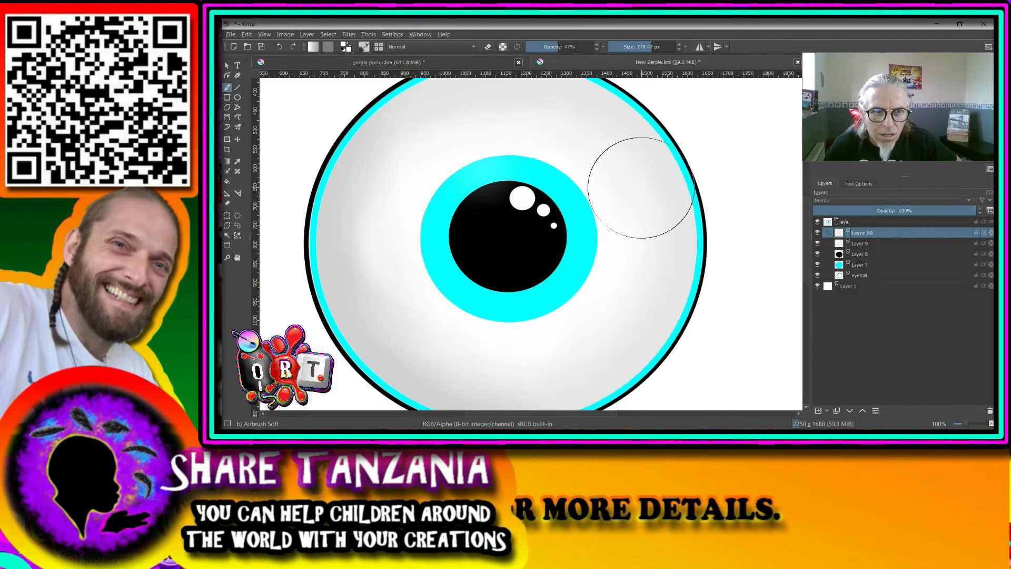
- Stamp a translucent white reflection over the upper left of the iris and pupil with Basic-5 Size at 255.72 px and 50% opacity
{"action": "right_click", "coordinate": [488, 158]}
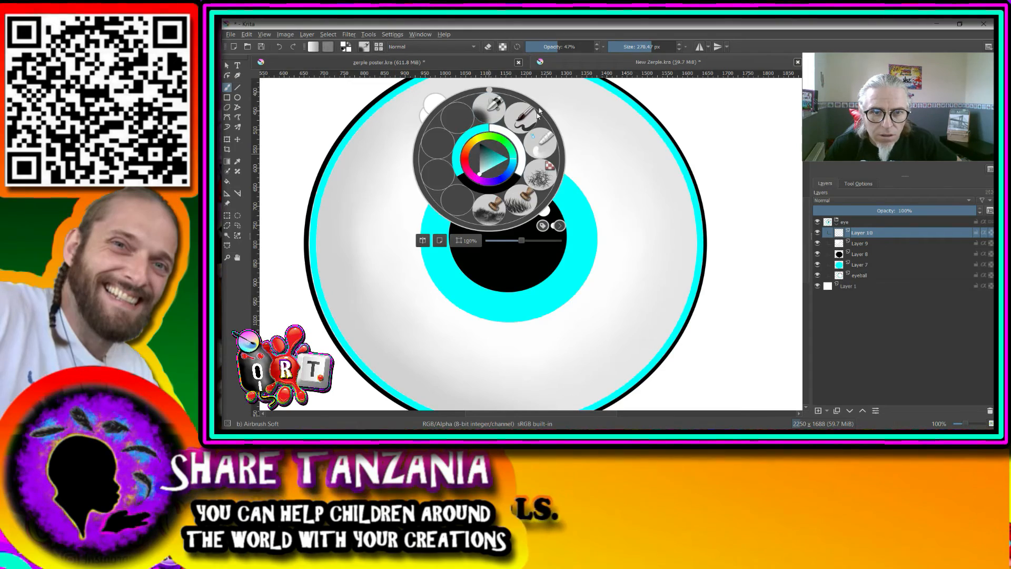
{"action": "left_click", "coordinate": [527, 114]}
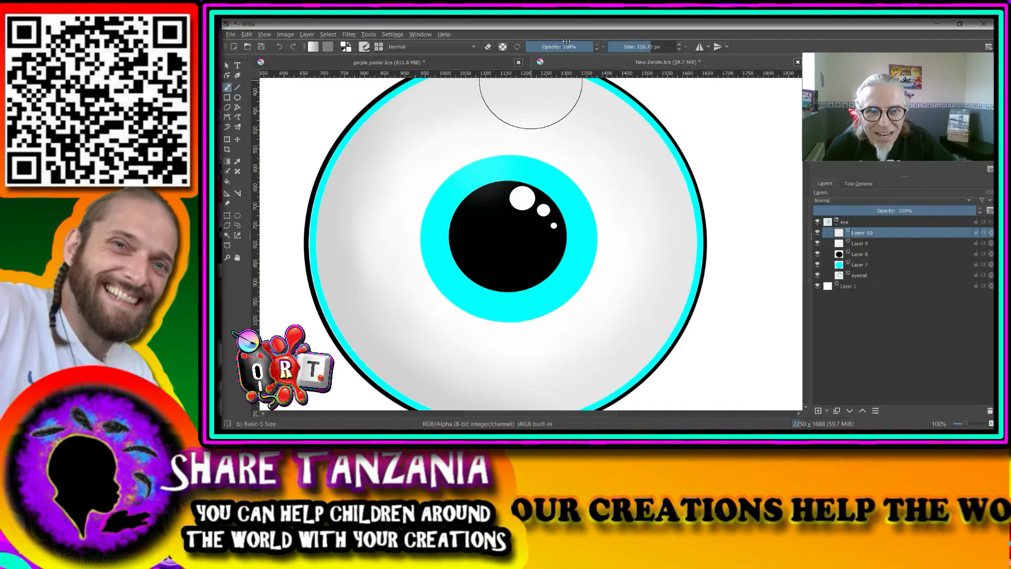
{"action": "left_click", "coordinate": [479, 167]}
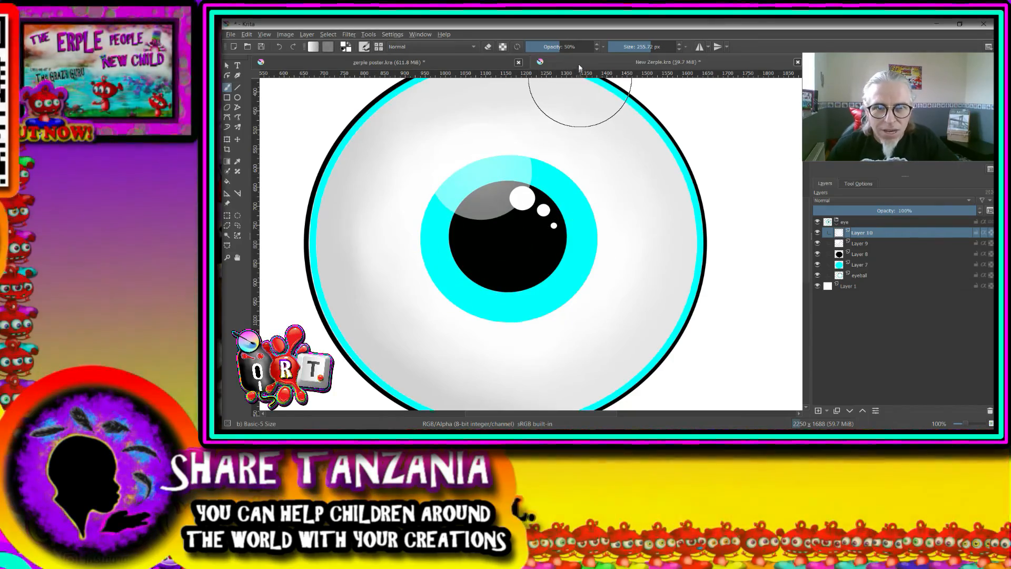
- Reduce the brush to 167.19 px and stamp a second translucent white reflection inside the first at the iris's upper edge
{"action": "left_click", "coordinate": [640, 46]}
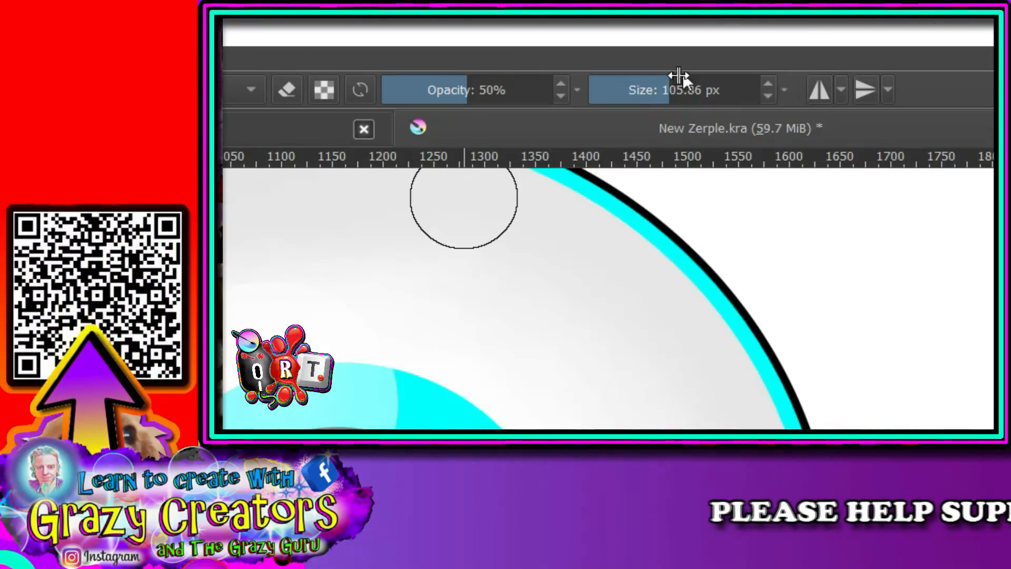
{"action": "left_click", "coordinate": [683, 90]}
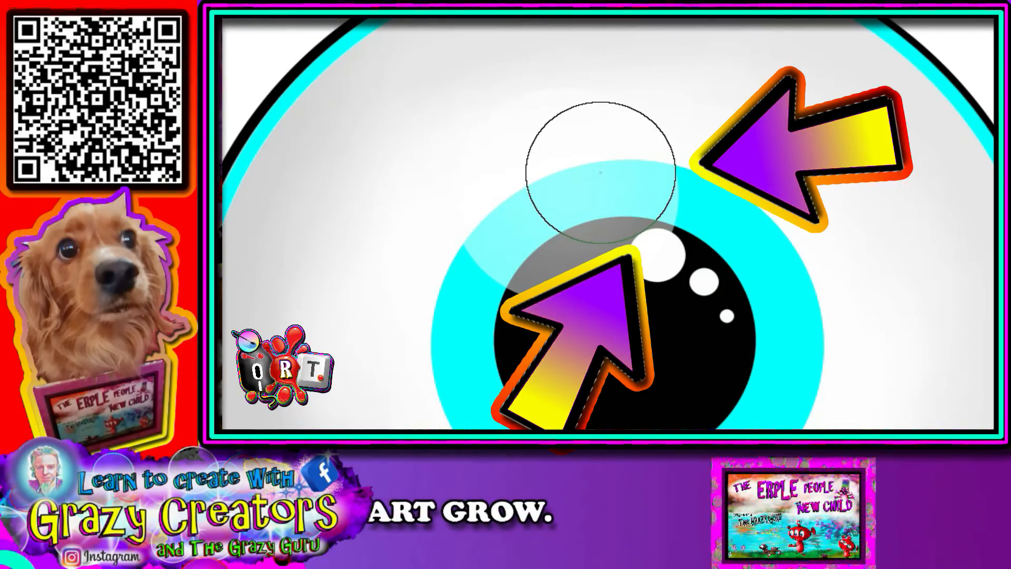
{"action": "left_click", "coordinate": [595, 163]}
{"action": "key", "text": "minus"}
{"action": "key", "text": "minus"}
{"action": "key", "text": "minus"}
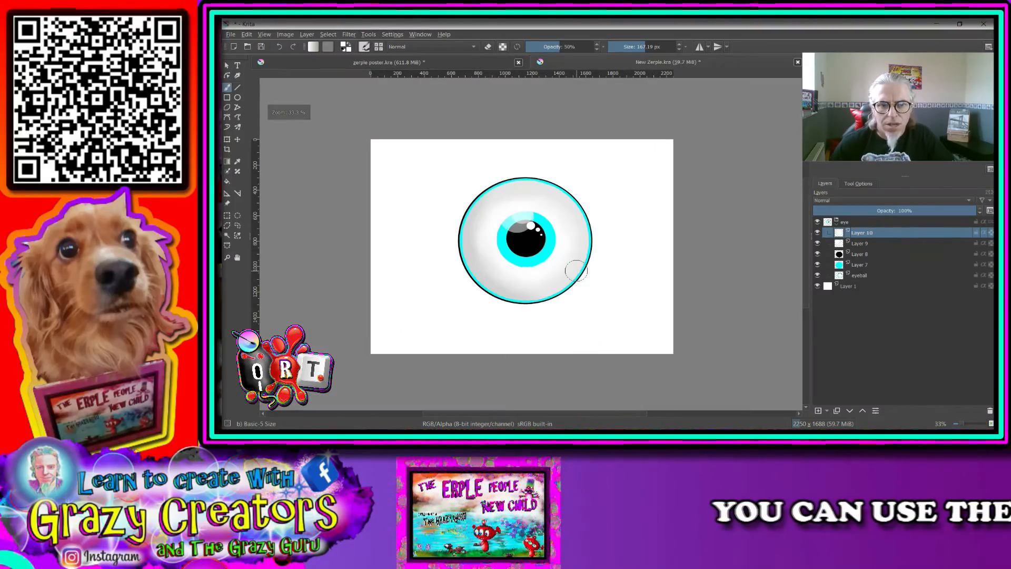
{"action": "scroll", "coordinate": [551, 271], "scroll_direction": "up", "scroll_amount": 3}
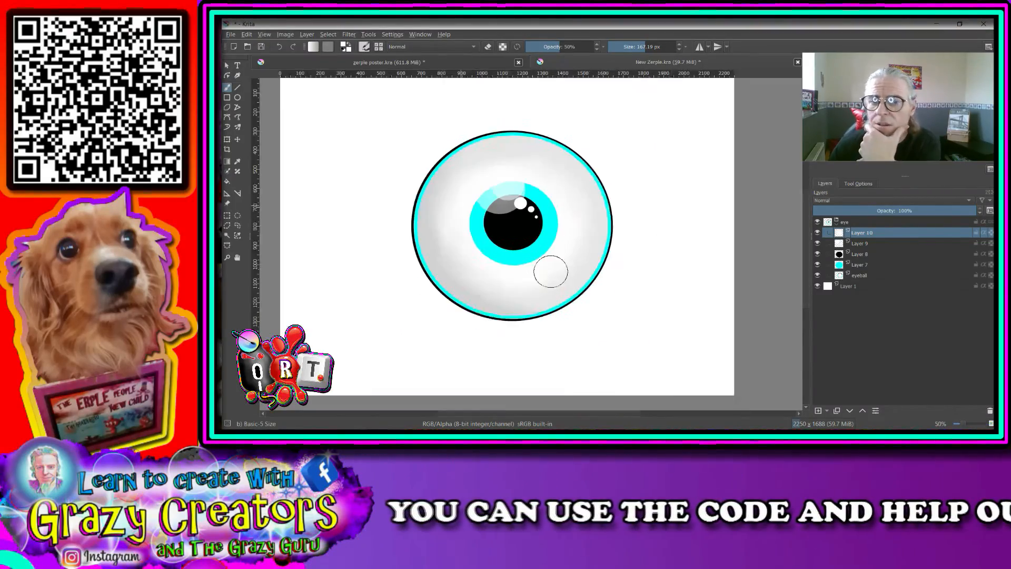
{"action": "left_click_drag", "start_coordinate": [518, 196], "coordinate": [585, 313]}
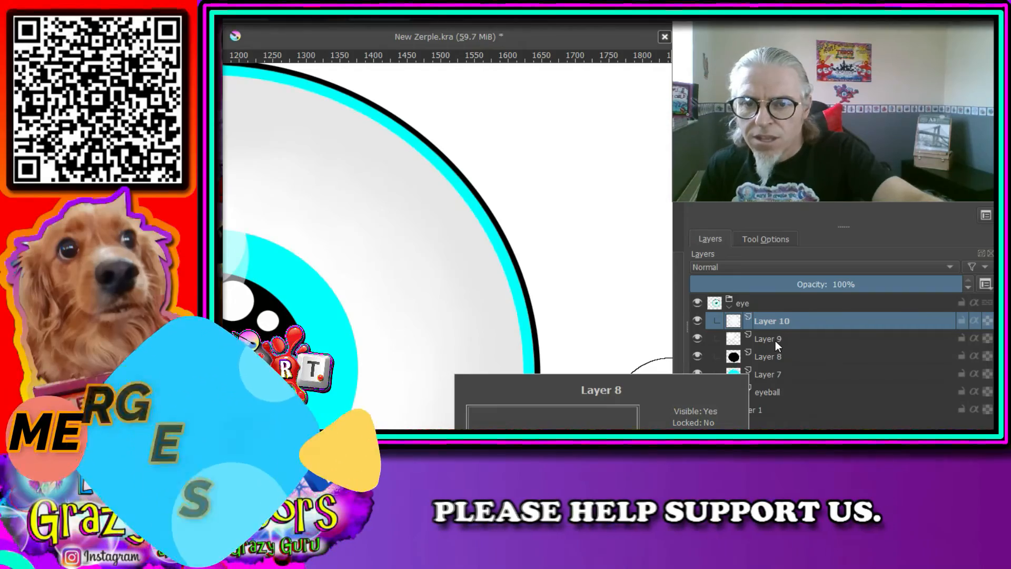
- Merge Layers 10, 9 and 8 down into Layer 7, keeping the eyeball layer separate
{"action": "key", "text": "ctrl+e"}
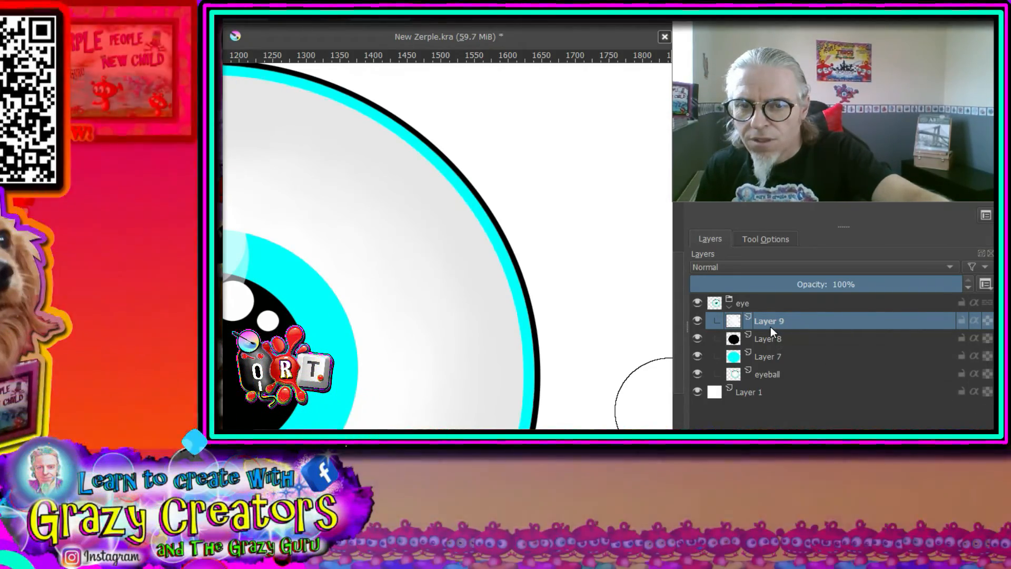
{"action": "key", "text": "ctrl+e"}
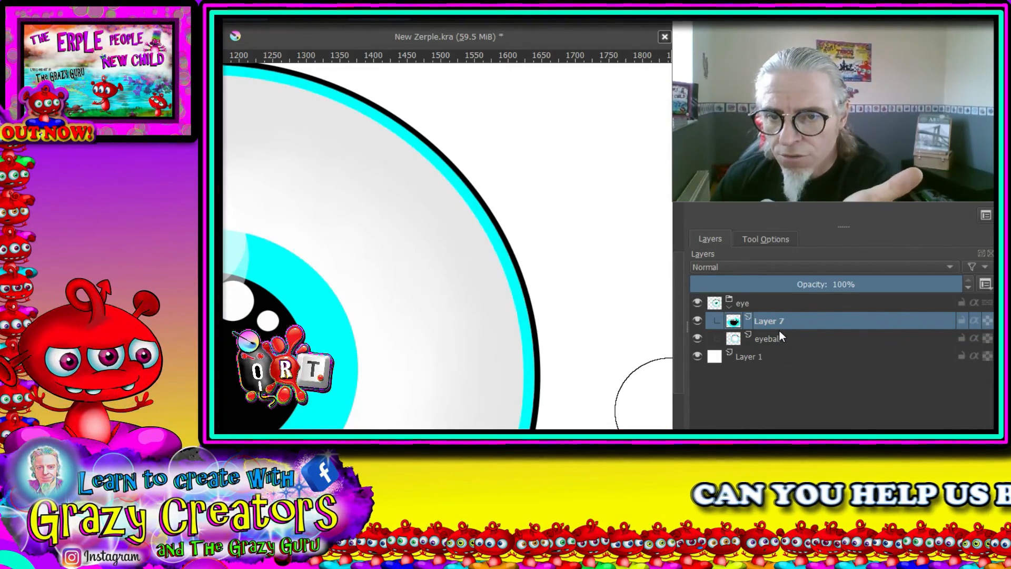
{"action": "key", "text": "ctrl+e"}
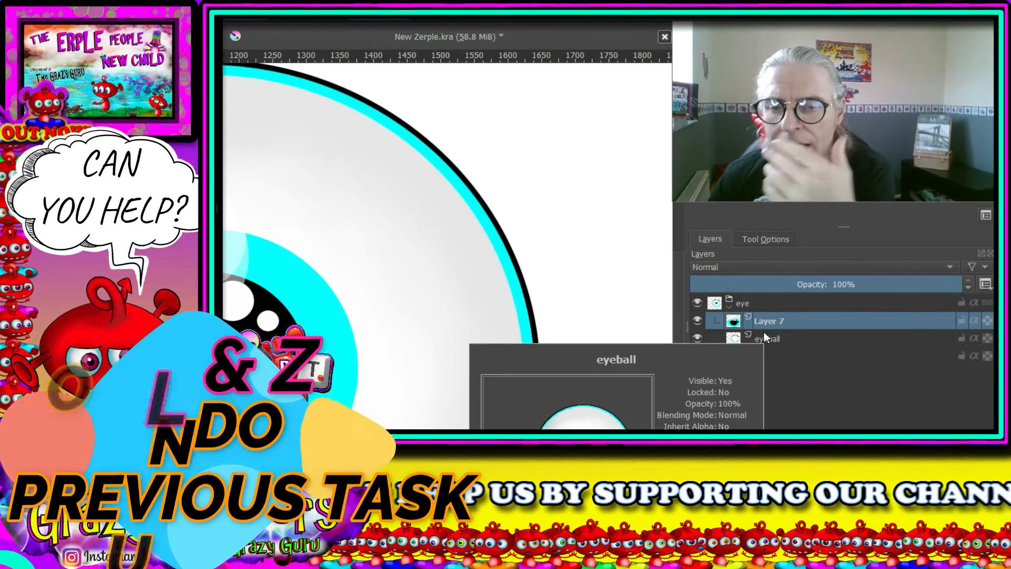
- Rename the merged Layer 7 to "pupil"
{"action": "right_click", "coordinate": [779, 316]}
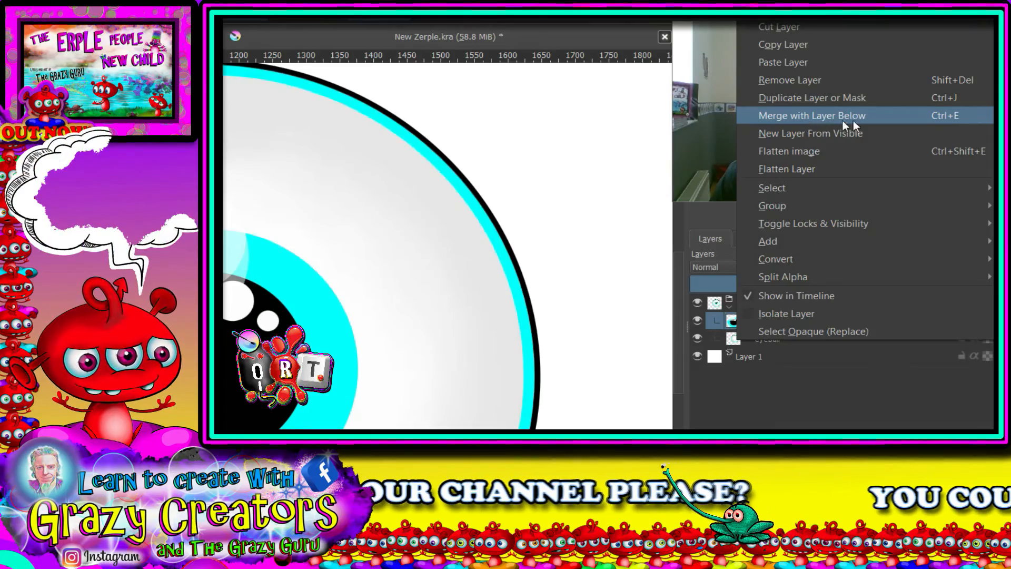
{"action": "left_click", "coordinate": [766, 398]}
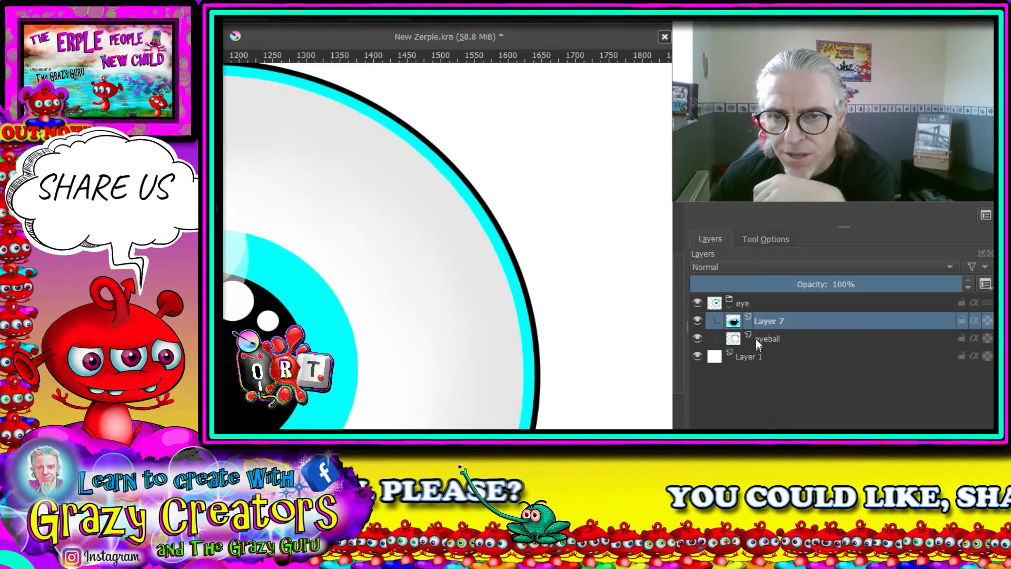
{"action": "double_click", "coordinate": [767, 315]}
{"action": "type", "text": "p"}
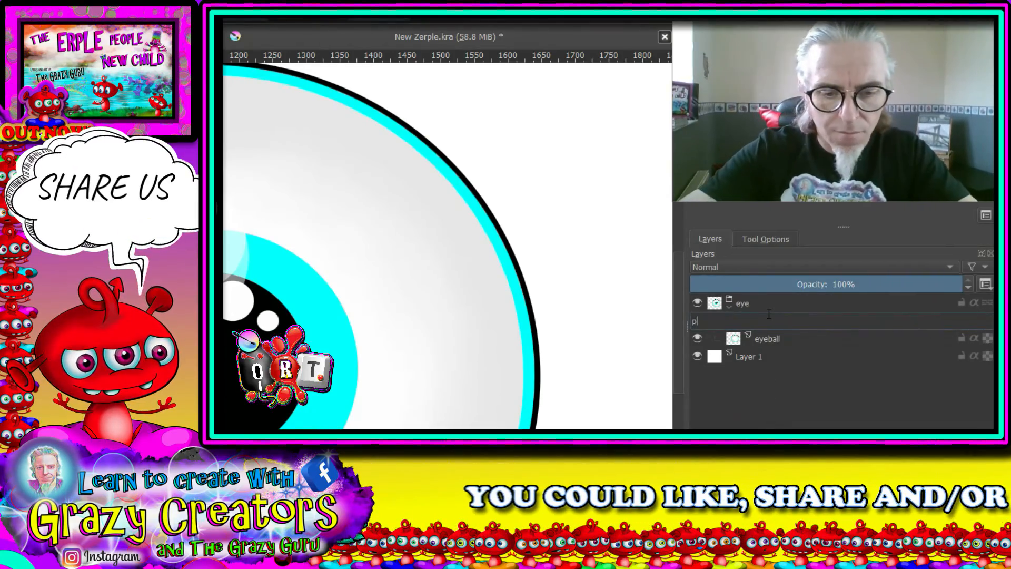
{"action": "type", "text": "upil"}
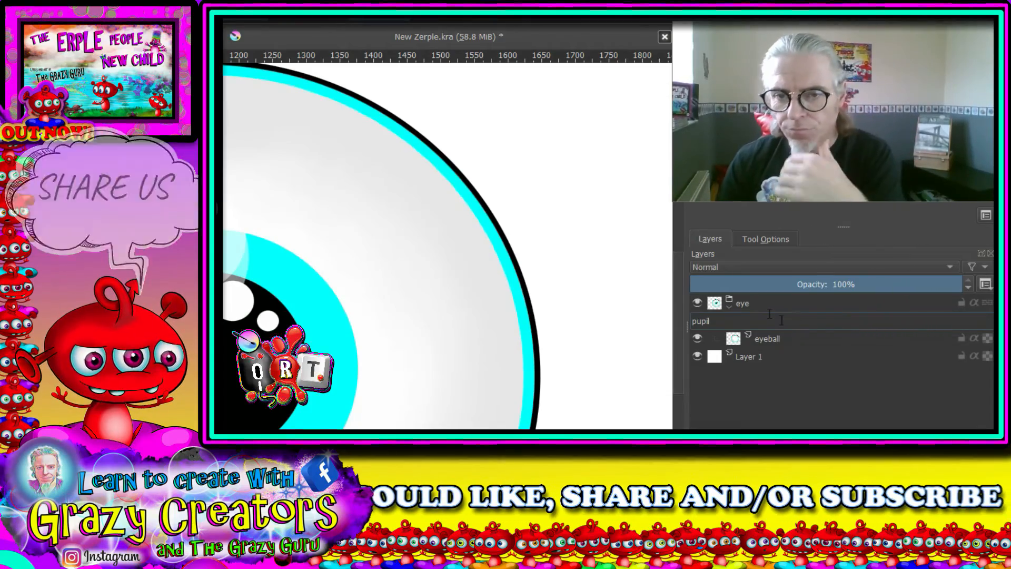
- Collapse the eye group so its pupil and eyeball layers are folded away
{"action": "left_click", "coordinate": [879, 352]}
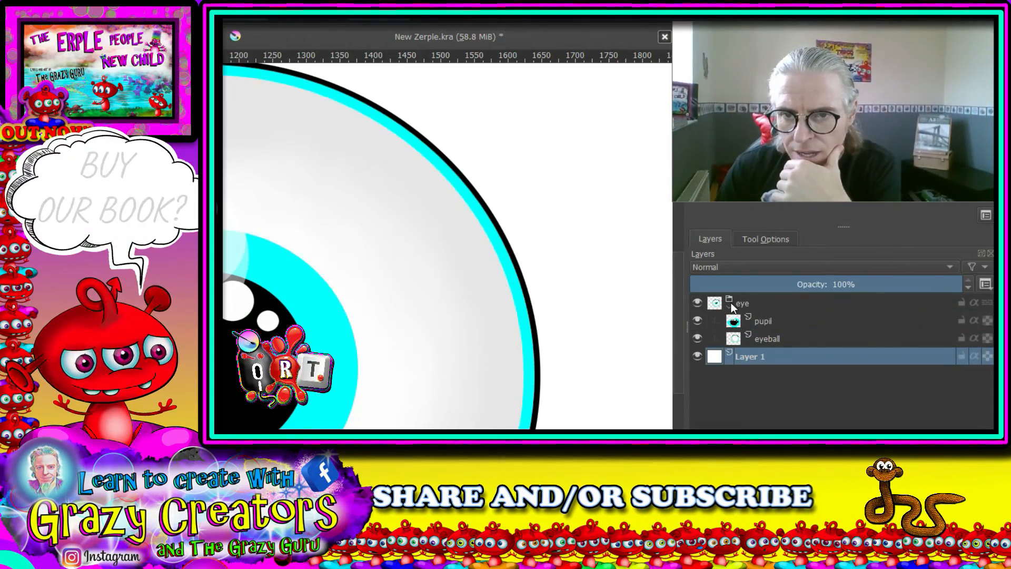
{"action": "left_click", "coordinate": [730, 303]}
{"action": "scroll", "coordinate": [587, 320], "scroll_direction": "down", "scroll_amount": 3}
{"action": "left_click_drag", "start_coordinate": [585, 329], "coordinate": [395, 297]}
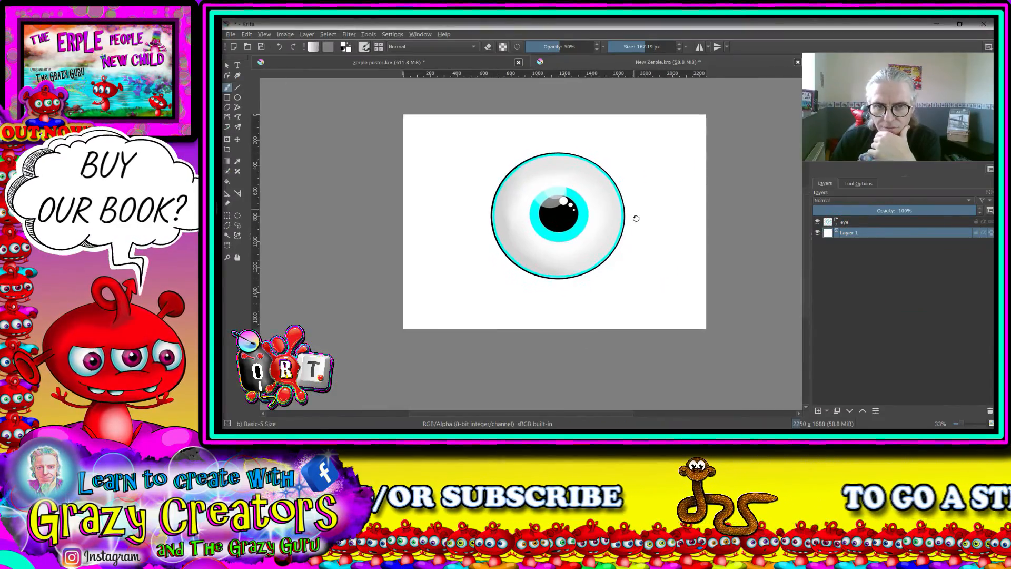
{"action": "left_click_drag", "start_coordinate": [636, 218], "coordinate": [637, 217]}
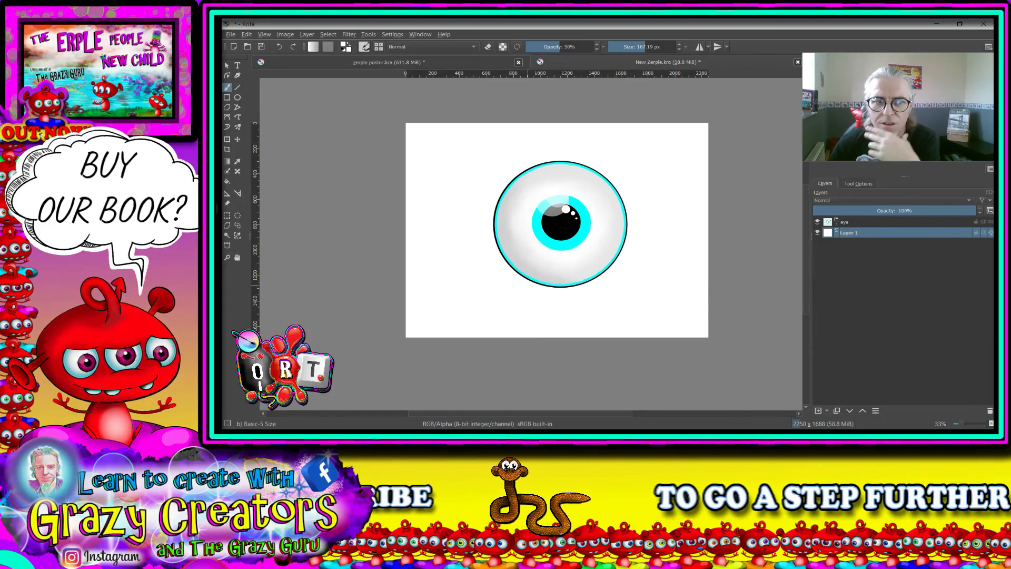
- Transform the eye group, scaling it down to about a third of its size and moving it up to the canvas's middle
{"action": "key", "text": "ctrl+t"}
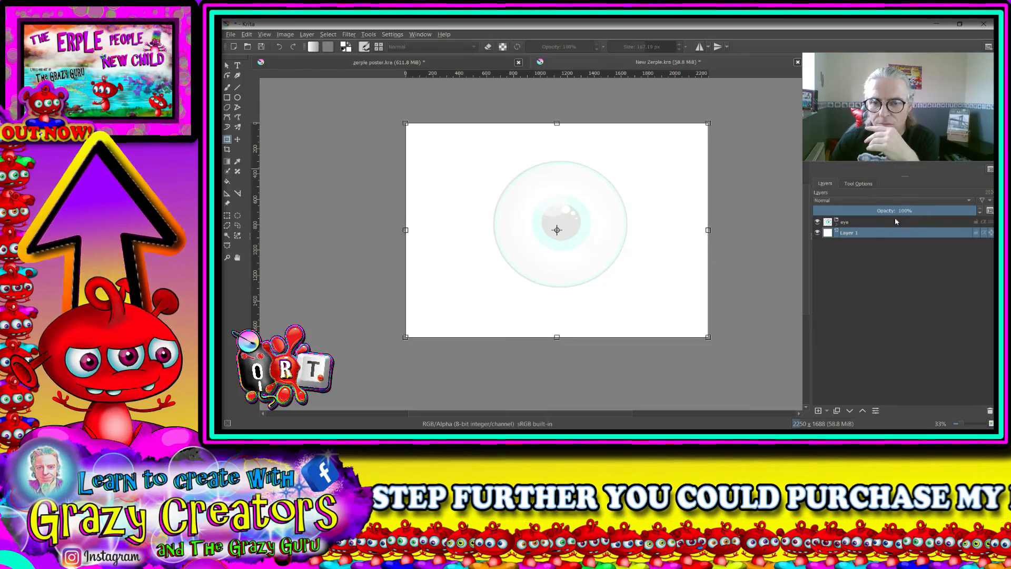
{"action": "left_click", "coordinate": [851, 223]}
{"action": "left_click", "coordinate": [681, 148]}
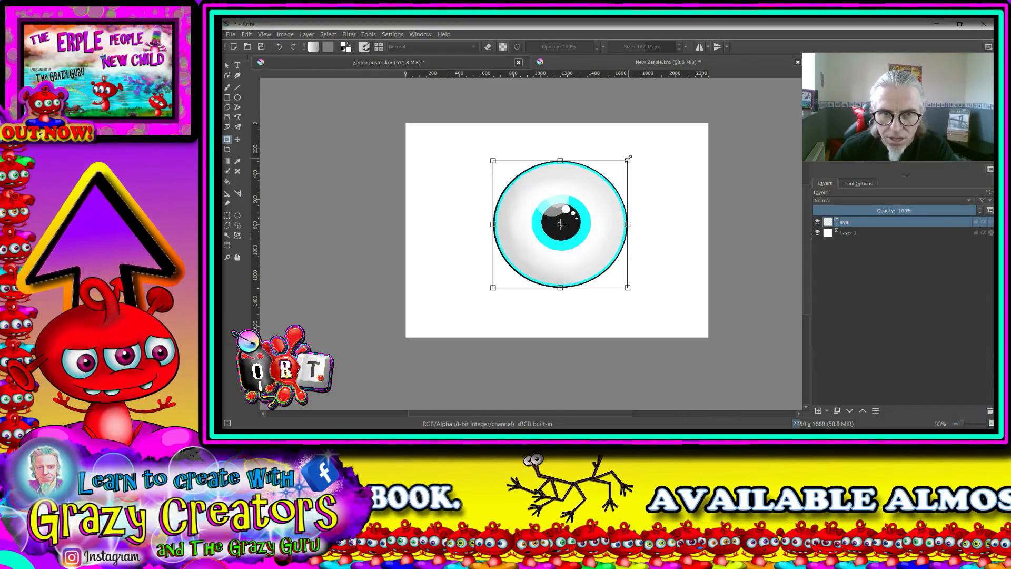
{"action": "left_click_drag", "start_coordinate": [627, 160], "coordinate": [534, 244]}
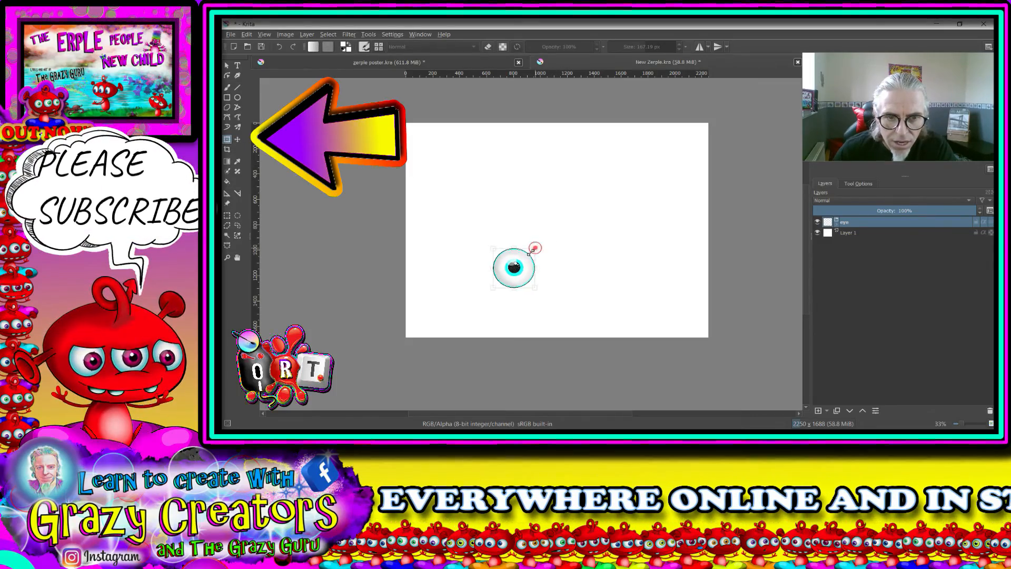
{"action": "left_click_drag", "start_coordinate": [520, 265], "coordinate": [528, 194]}
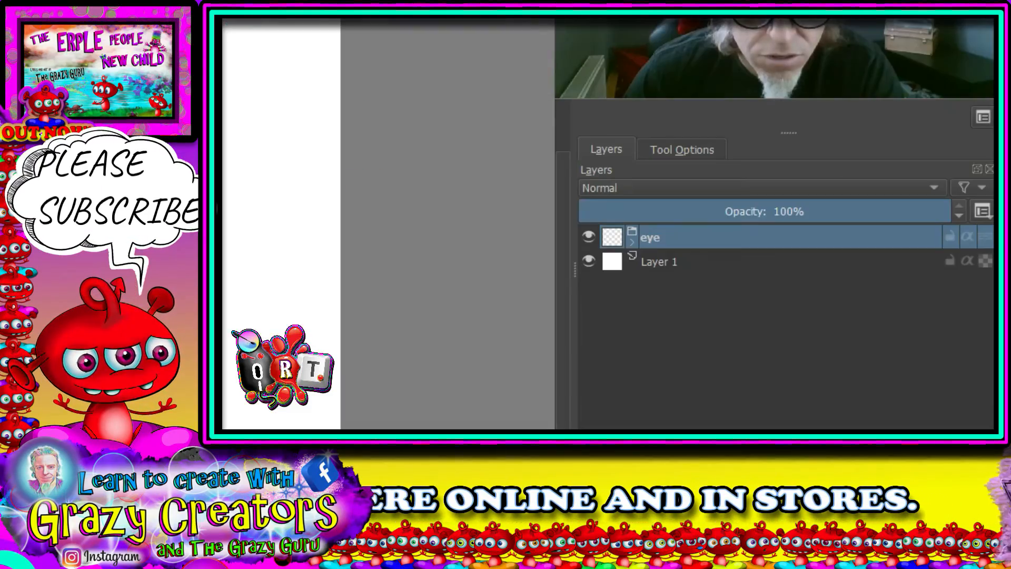
- Hide the eye group and make Layer 1 the active layer
{"action": "left_click", "coordinate": [587, 235]}
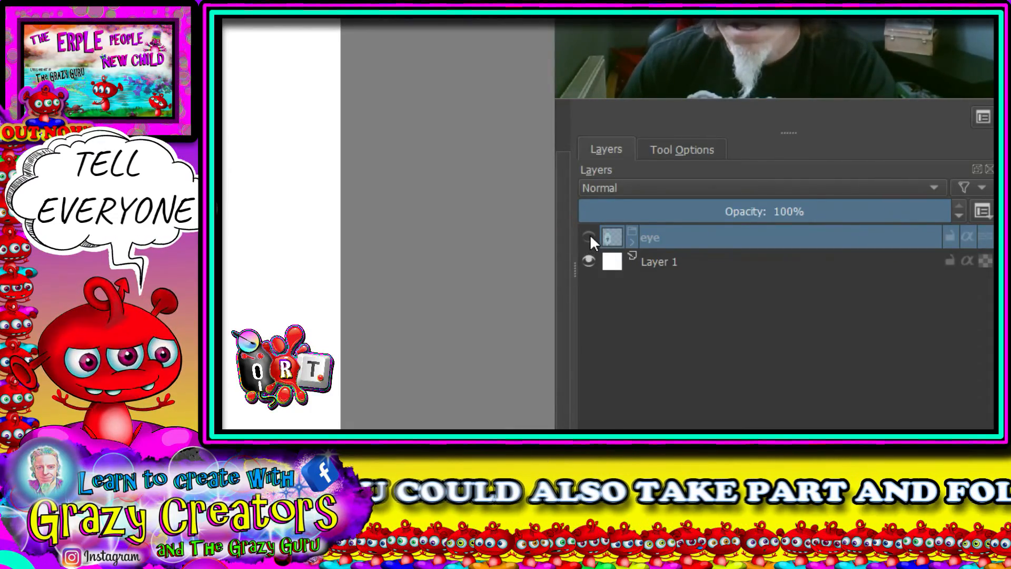
{"action": "mouse_move", "coordinate": [586, 236]}
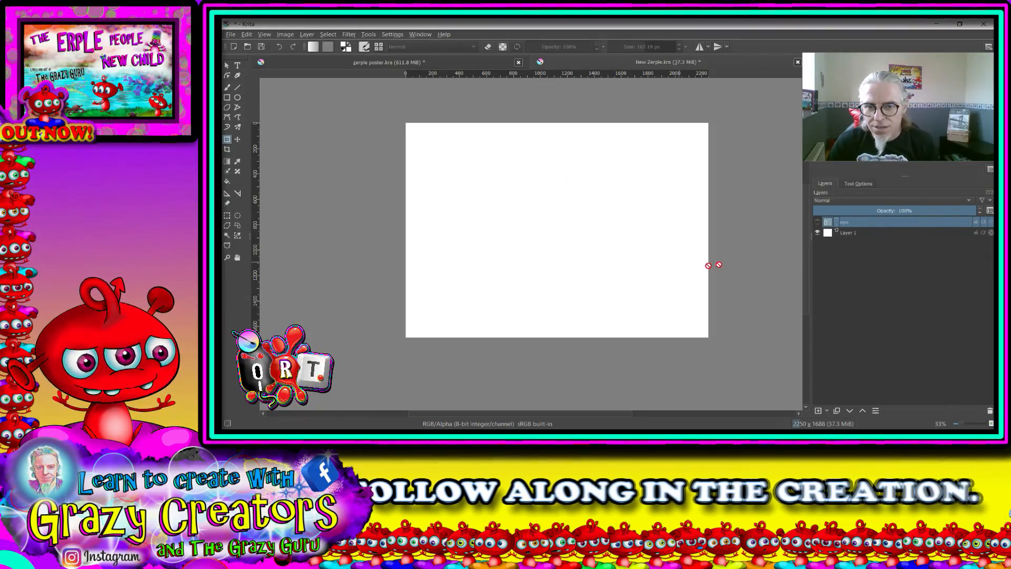
{"action": "left_click", "coordinate": [855, 235]}
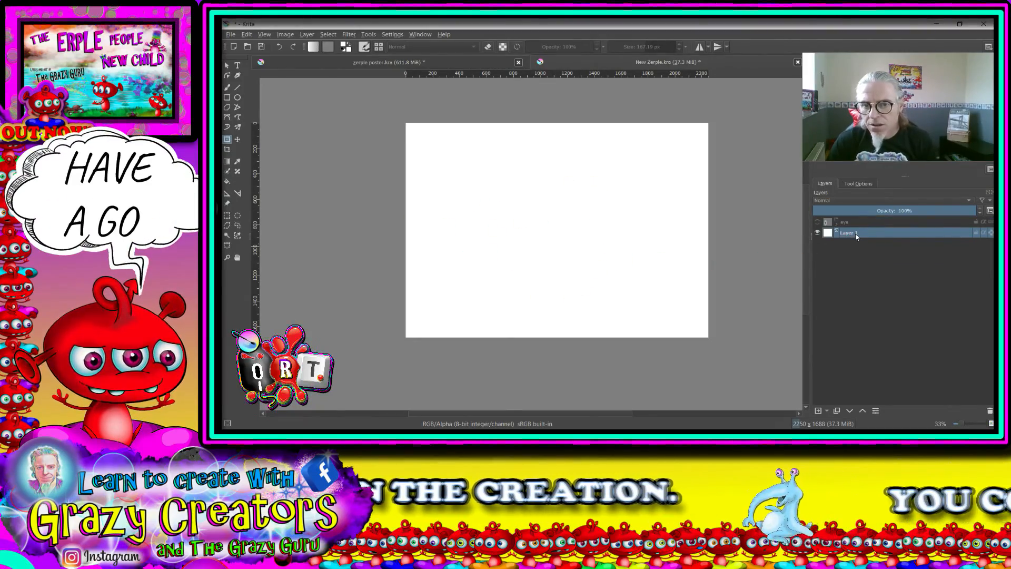
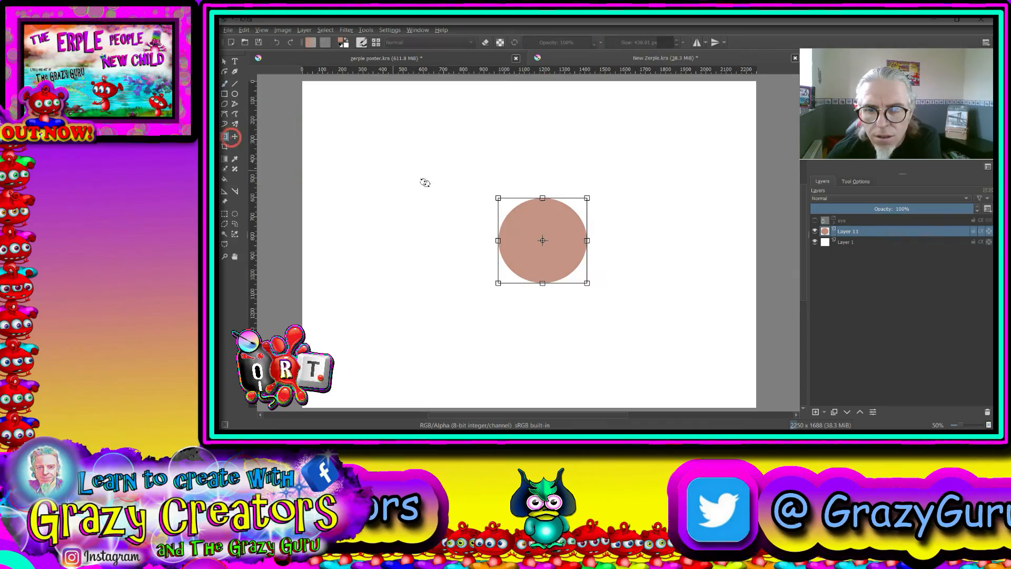
- Flatten the Layer 11 circle into an oval tilted about 35 degrees clockwise, and rename its layer "palm"
{"action": "left_click_drag", "start_coordinate": [541, 207], "coordinate": [610, 244]}
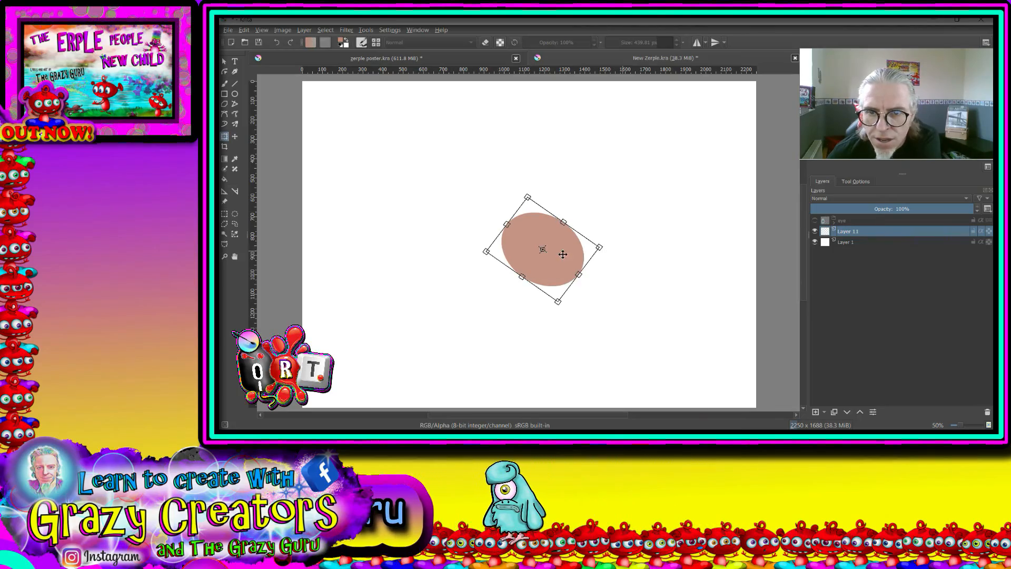
{"action": "double_click", "coordinate": [847, 232]}
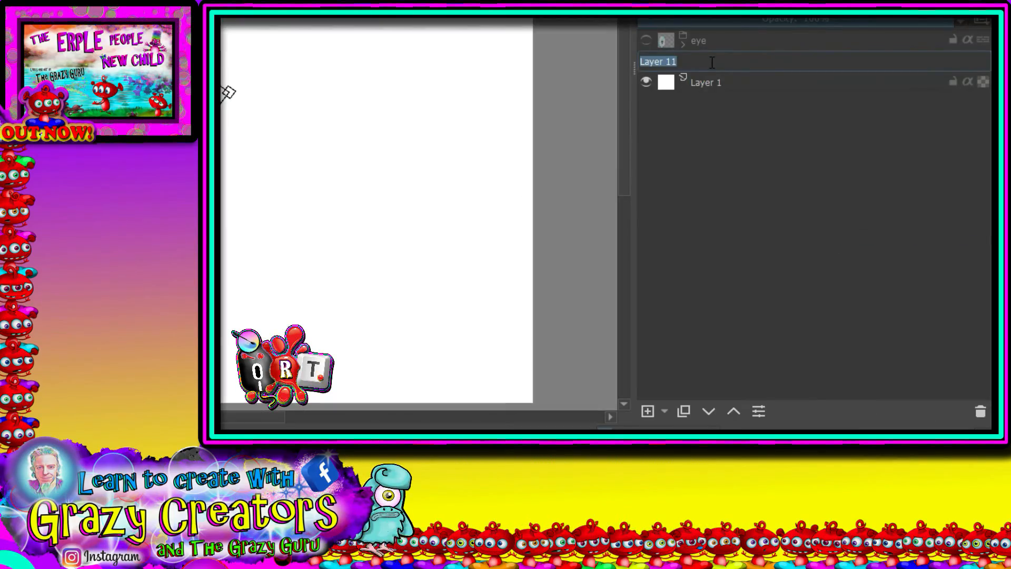
{"action": "type", "text": "palm"}
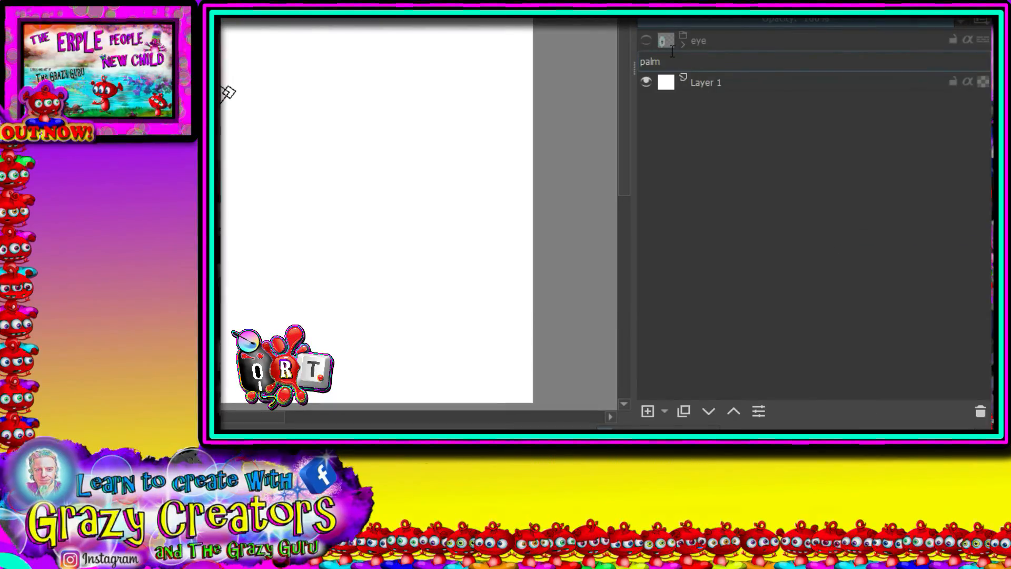
{"action": "left_click", "coordinate": [712, 82]}
{"action": "left_click", "coordinate": [715, 61]}
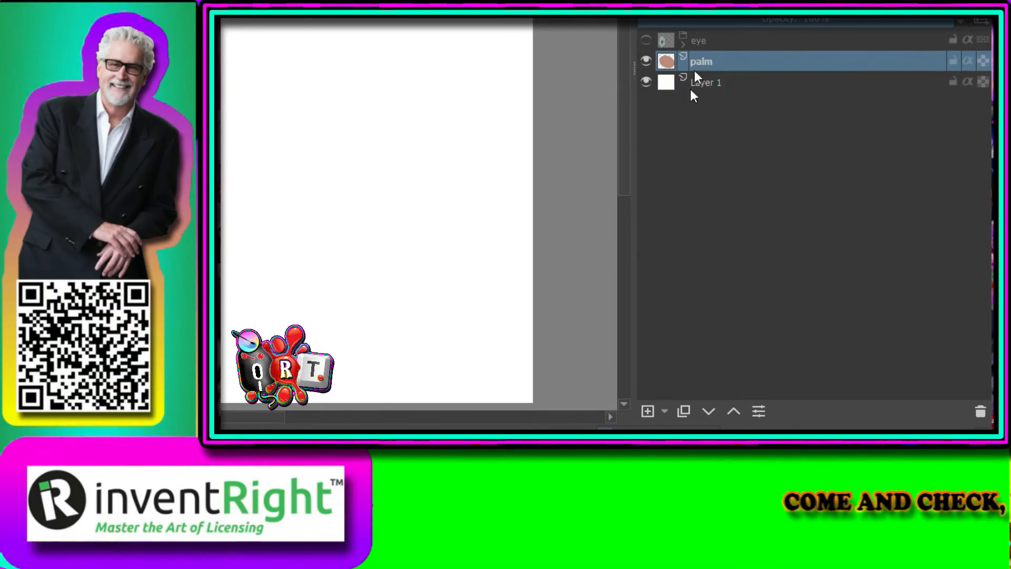
- Add a layer above the palm and paint one round dab at the palm's left edge with a 118.39 px brush
{"action": "left_click", "coordinate": [647, 411]}
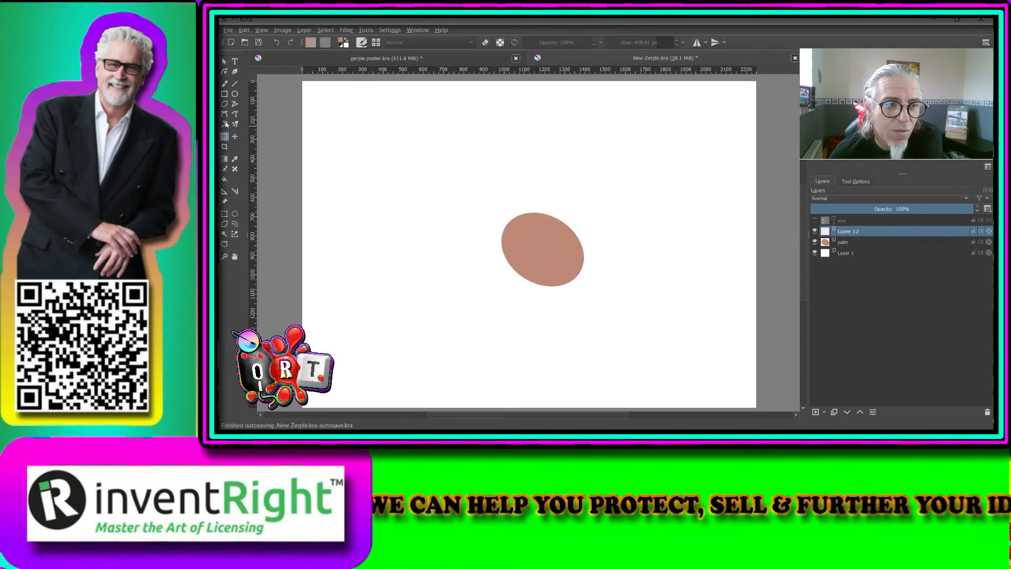
{"action": "left_click", "coordinate": [225, 84]}
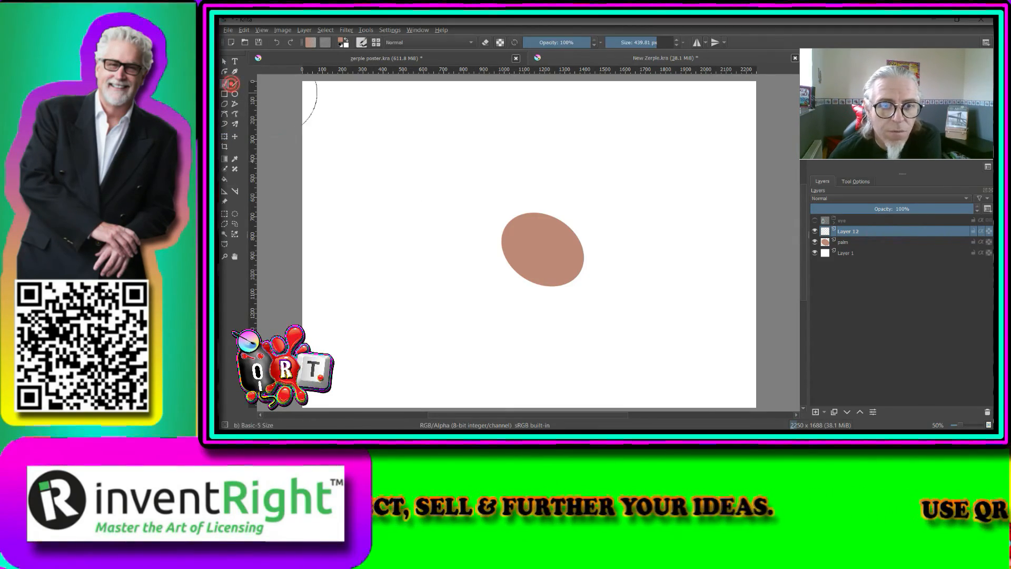
{"action": "left_click", "coordinate": [638, 42]}
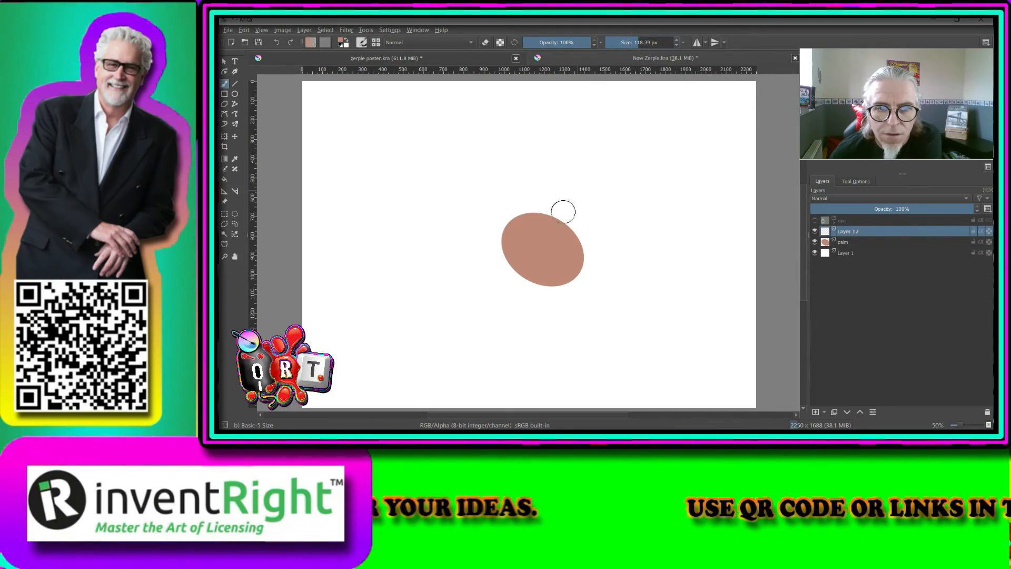
{"action": "left_click", "coordinate": [498, 233]}
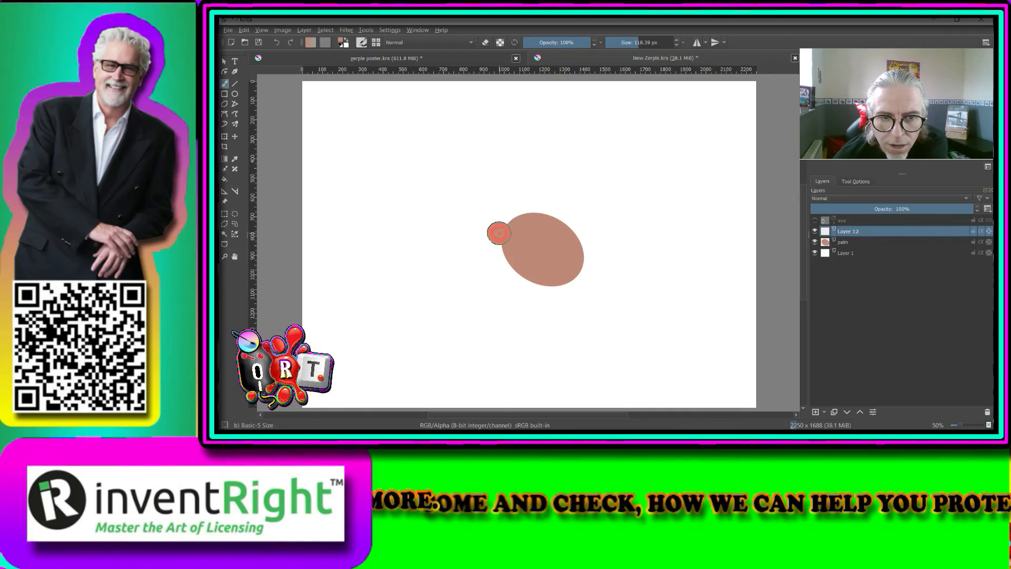
- Paint two more round dabs leading outward from the first one, each on its own new layer, as finger segments
{"action": "left_click", "coordinate": [815, 412]}
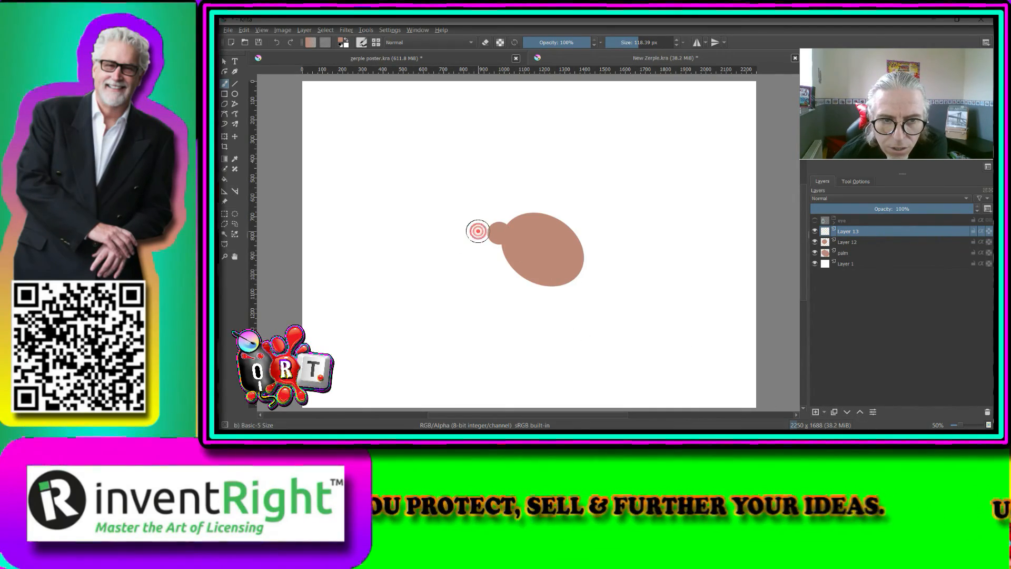
{"action": "left_click", "coordinate": [477, 231]}
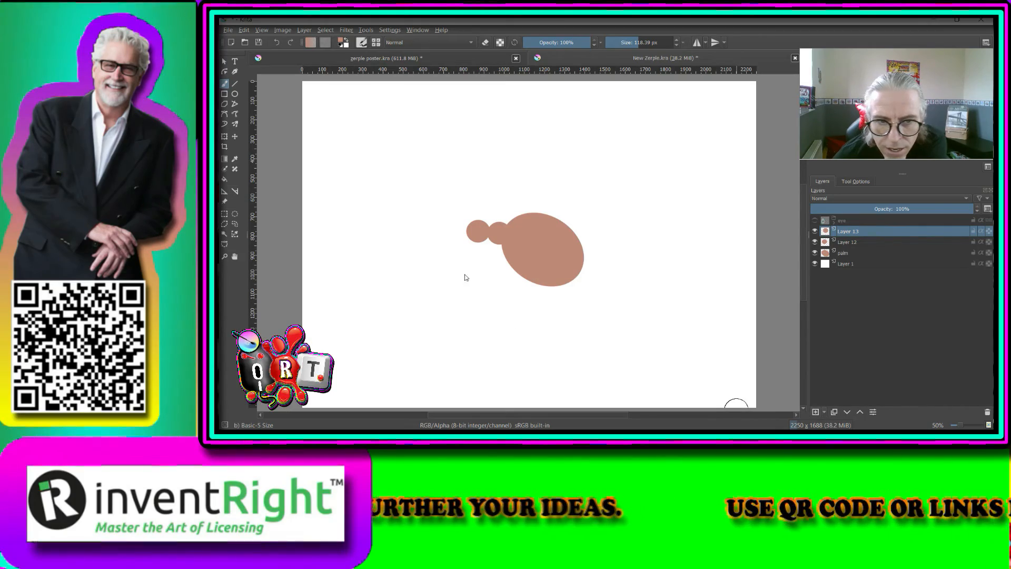
{"action": "key", "text": "Insert"}
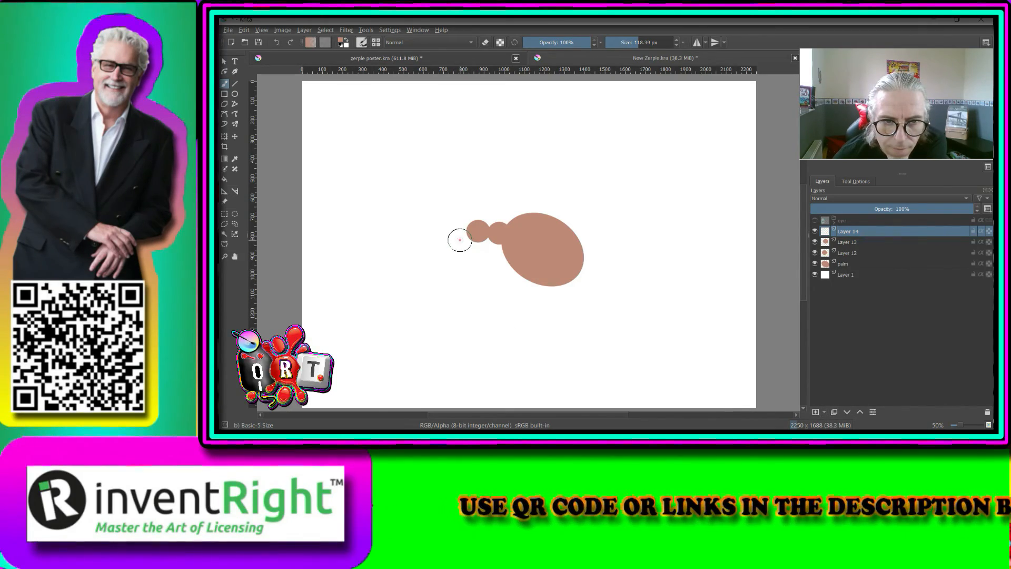
{"action": "left_click", "coordinate": [459, 240]}
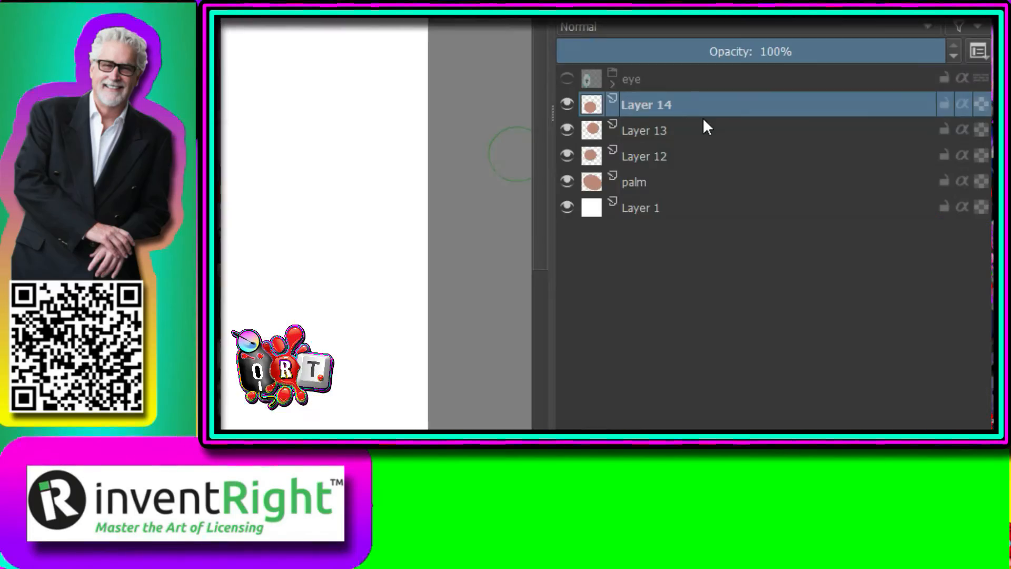
- Group Layer 14 and move Layers 13 and 12 into the same group
{"action": "key", "text": "ctrl+g"}
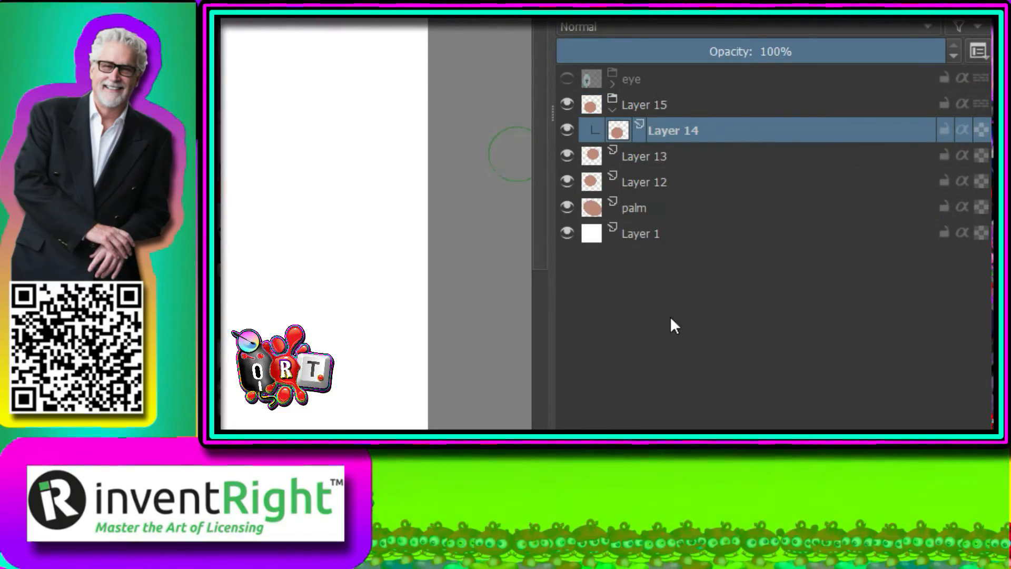
{"action": "left_click", "coordinate": [663, 156]}
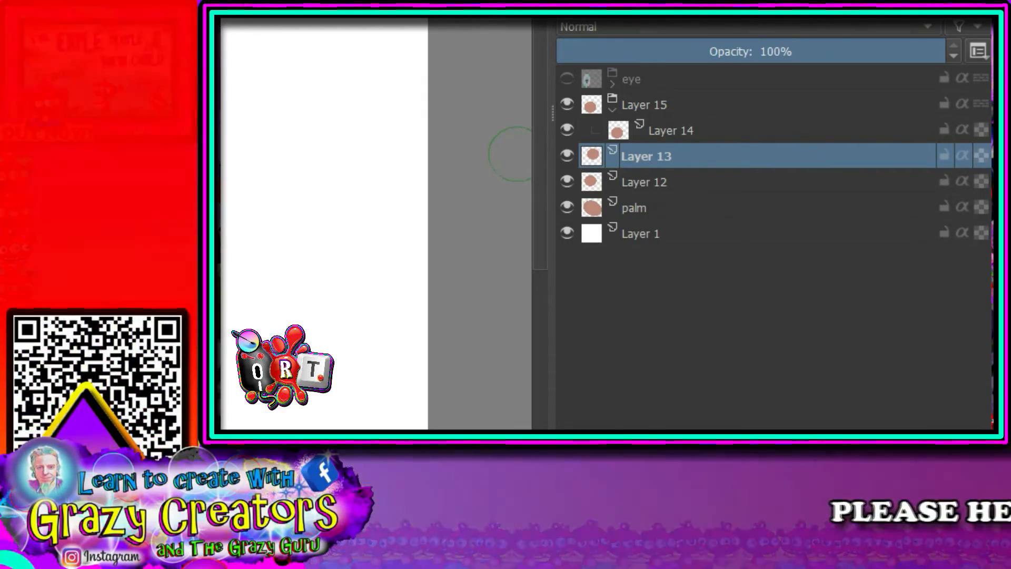
{"action": "key", "text": "ctrl+Page_Up"}
{"action": "key", "text": "Page_Down"}
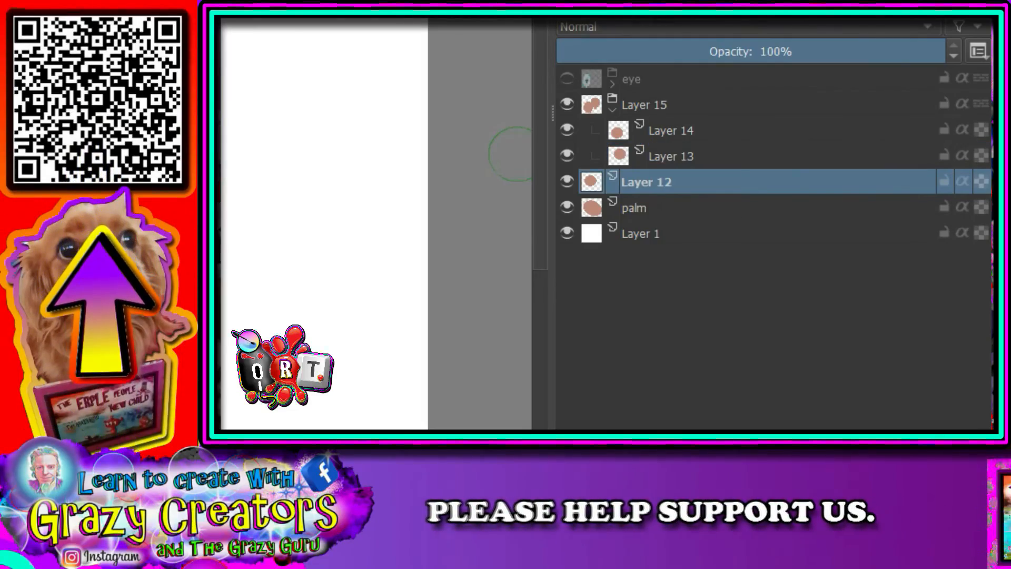
{"action": "key", "text": "ctrl+Page_Up"}
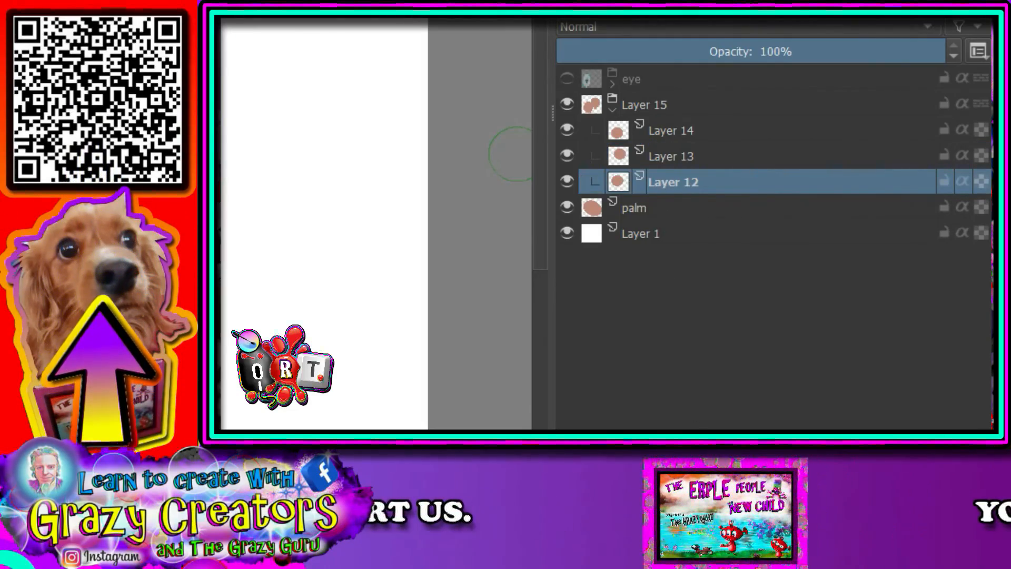
- Collapse the group of three finger segments and rename it "finger"
{"action": "left_click", "coordinate": [611, 107]}
{"action": "double_click", "coordinate": [658, 105]}
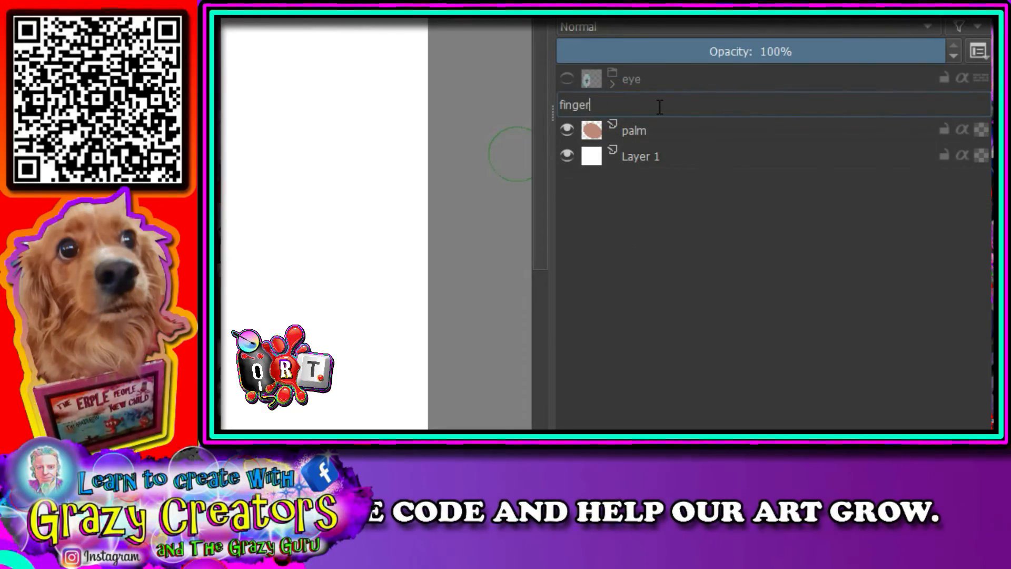
{"action": "key", "text": "Return"}
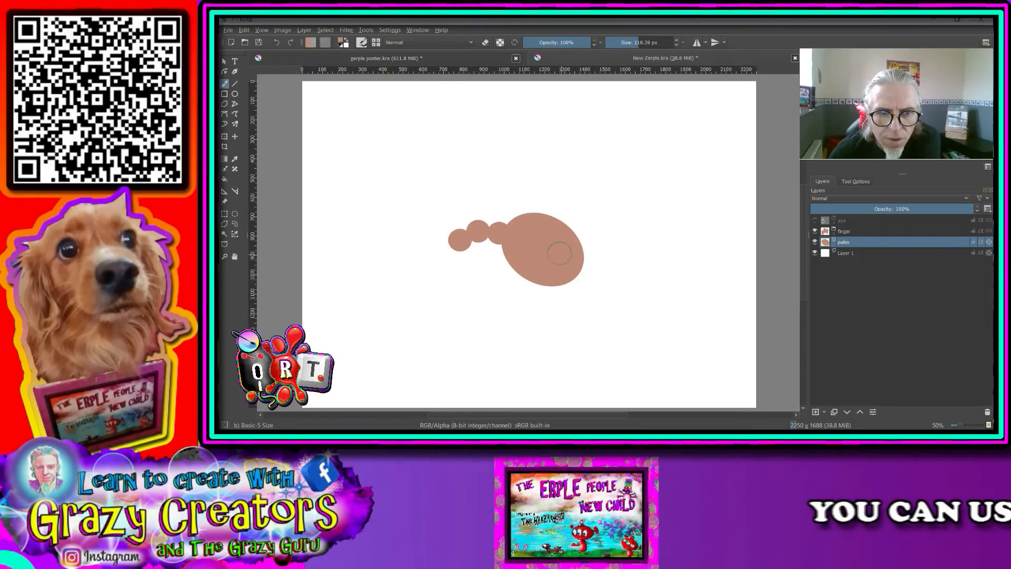
- Transform the finger group, enlarging it by about a third, rotating it slightly clockwise and joining it to the palm's upper left edge
{"action": "left_click", "coordinate": [224, 137]}
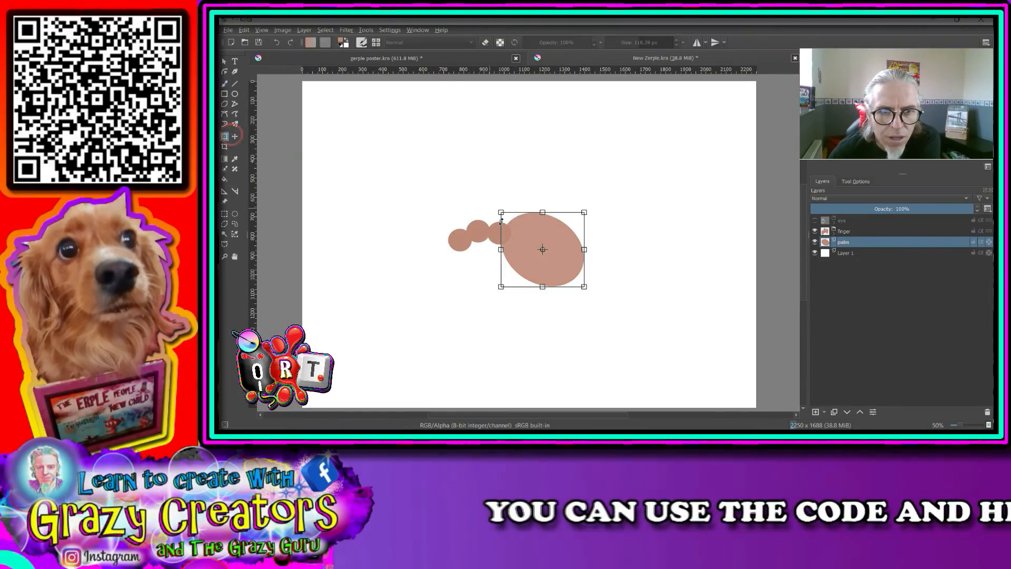
{"action": "left_click", "coordinate": [842, 231]}
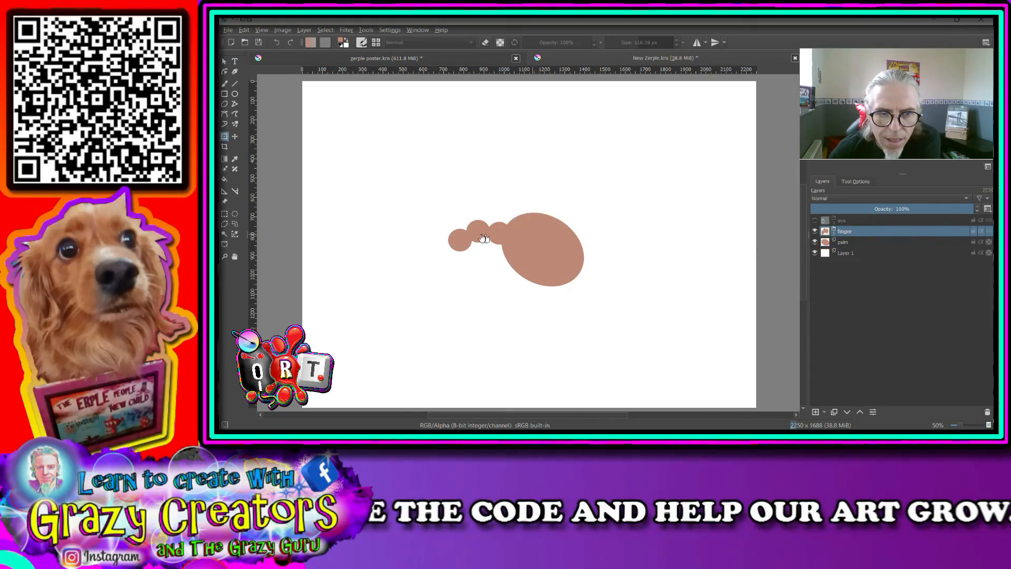
{"action": "left_click_drag", "start_coordinate": [494, 228], "coordinate": [539, 335]}
{"action": "left_click_drag", "start_coordinate": [489, 306], "coordinate": [587, 253]}
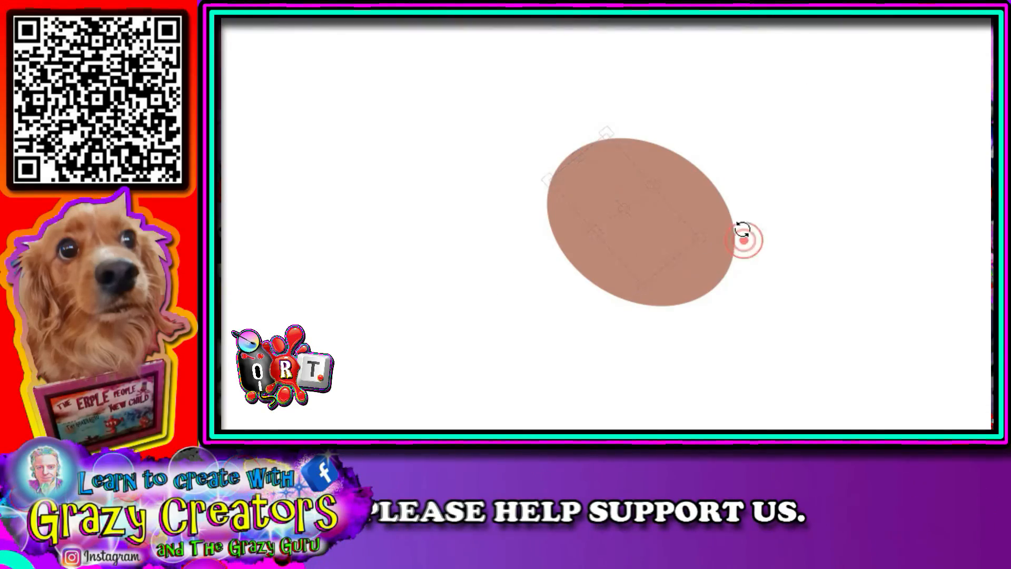
{"action": "left_click_drag", "start_coordinate": [742, 230], "coordinate": [727, 229]}
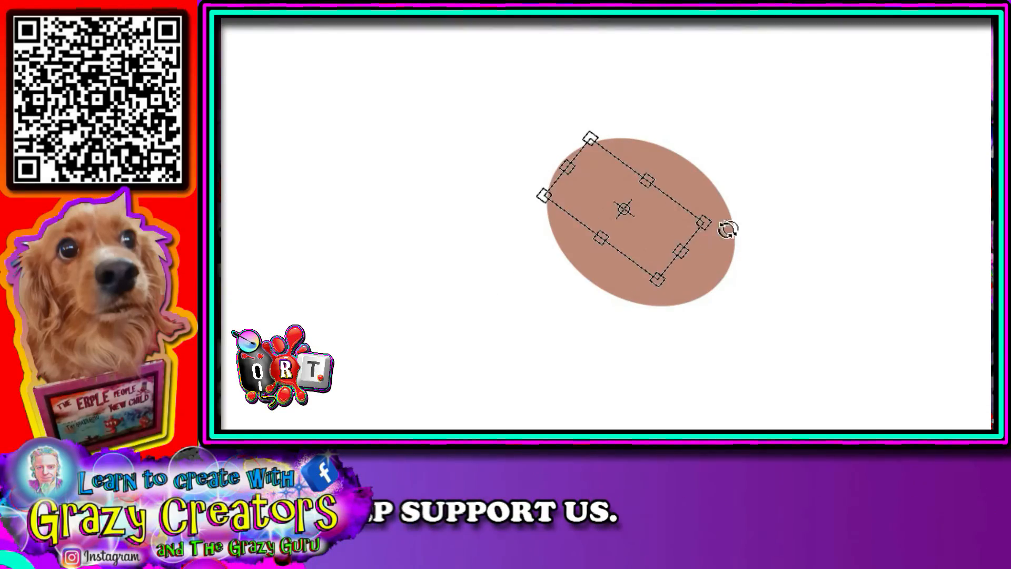
{"action": "left_click_drag", "start_coordinate": [655, 224], "coordinate": [650, 224]}
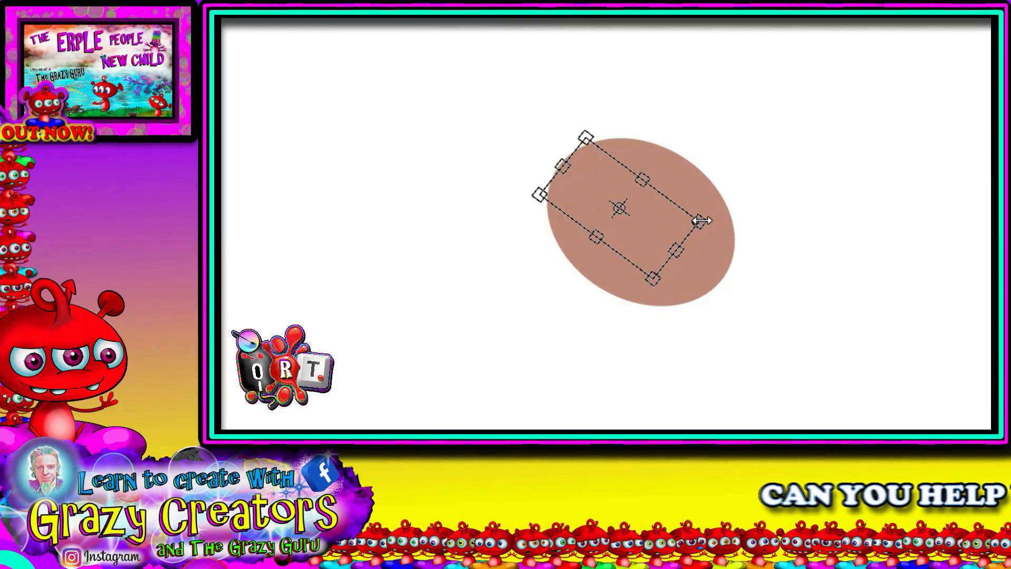
{"action": "left_click_drag", "start_coordinate": [701, 220], "coordinate": [758, 241]}
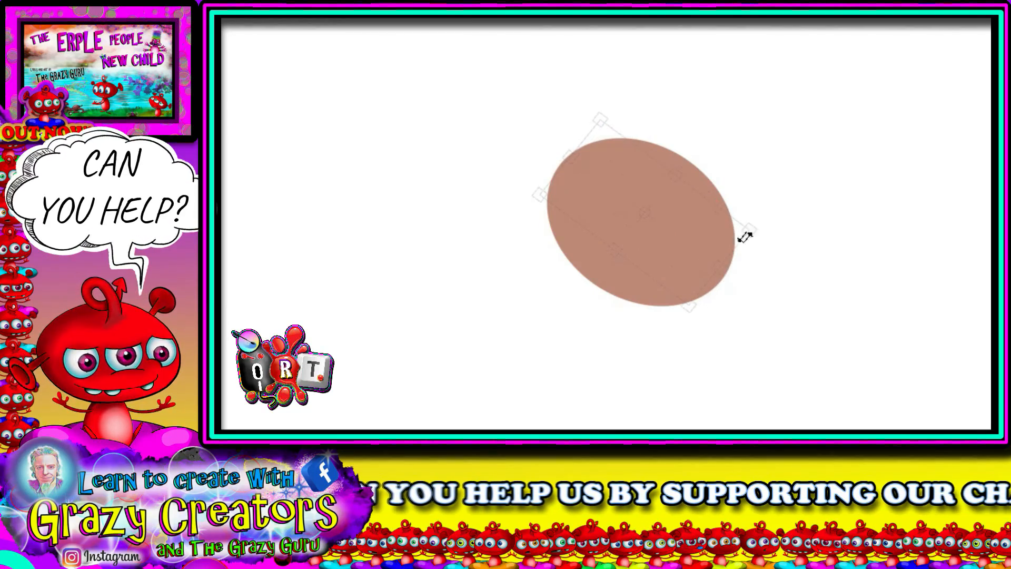
{"action": "left_click_drag", "start_coordinate": [688, 230], "coordinate": [548, 181]}
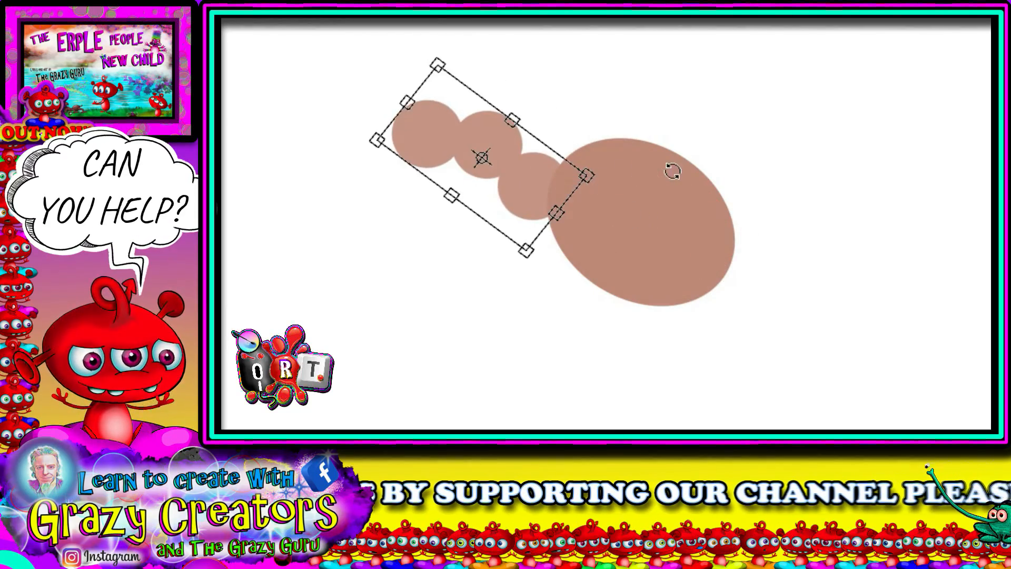
{"action": "left_click_drag", "start_coordinate": [672, 167], "coordinate": [586, 113]}
{"action": "left_click_drag", "start_coordinate": [552, 171], "coordinate": [546, 198]}
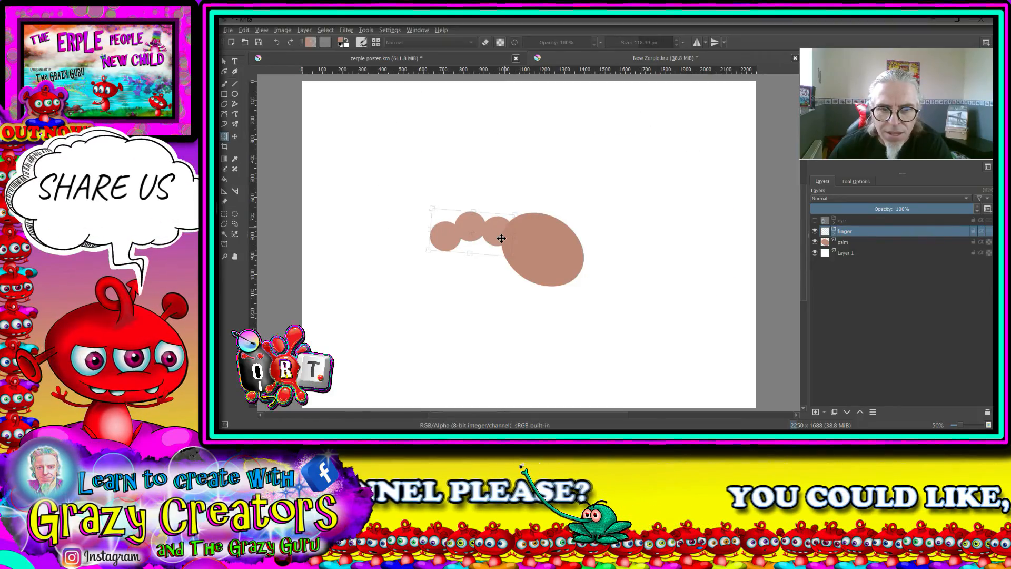
{"action": "left_click_drag", "start_coordinate": [501, 238], "coordinate": [501, 238]}
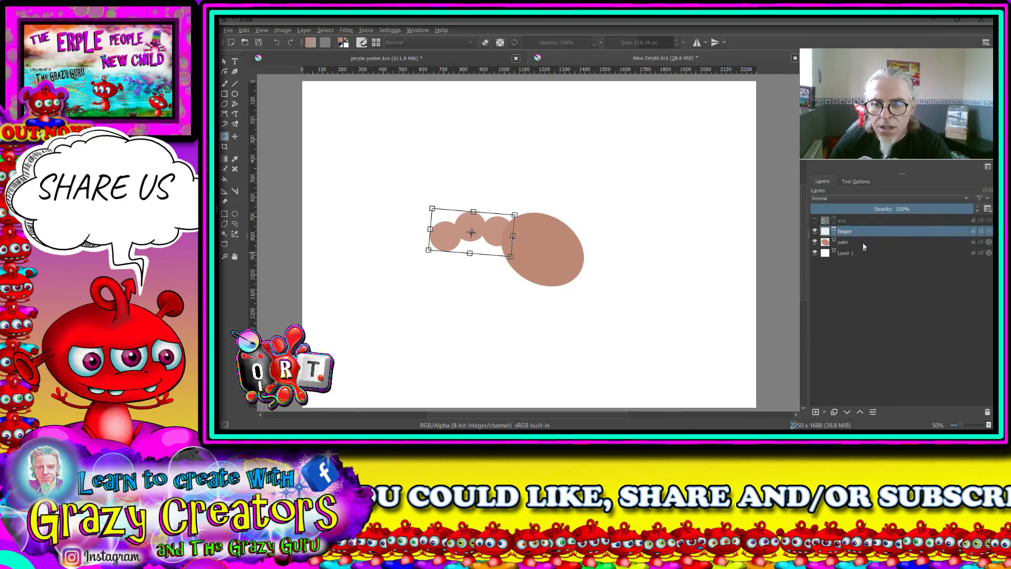
- Duplicate the finger group, rotate the copy counterclockwise and place it on the palm's left edge below the first finger
{"action": "left_click", "coordinate": [844, 242]}
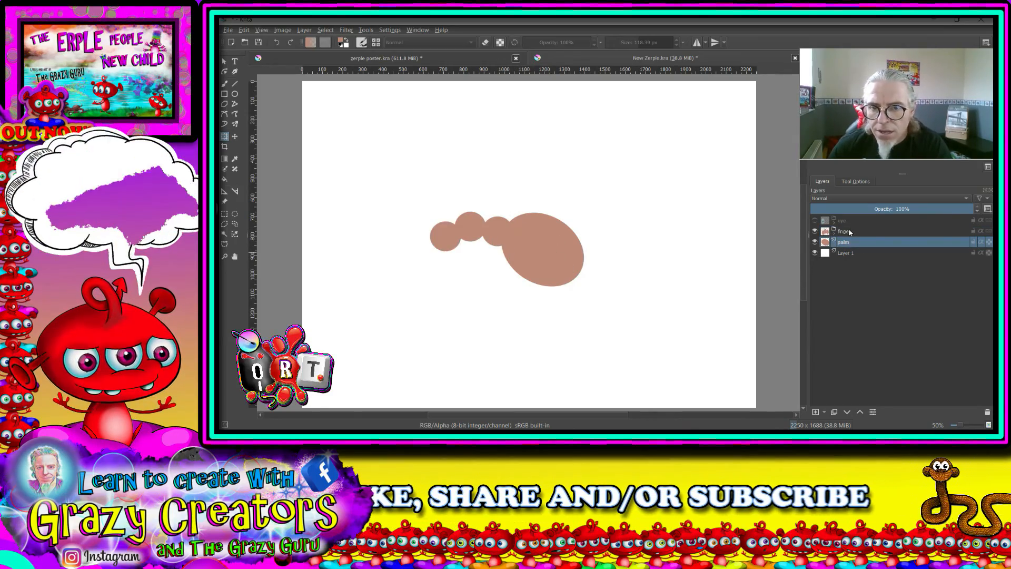
{"action": "left_click", "coordinate": [849, 232]}
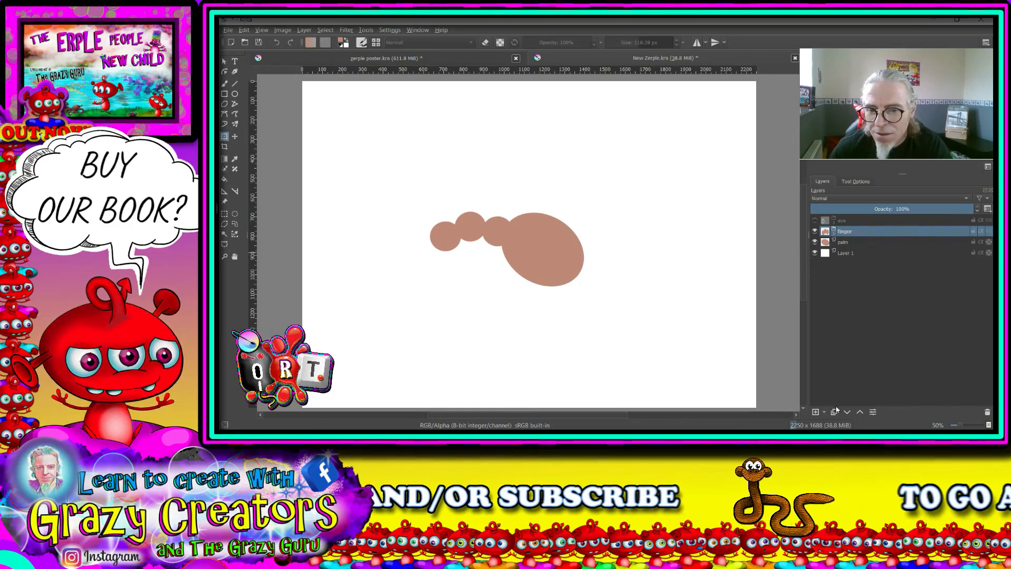
{"action": "left_click", "coordinate": [834, 412]}
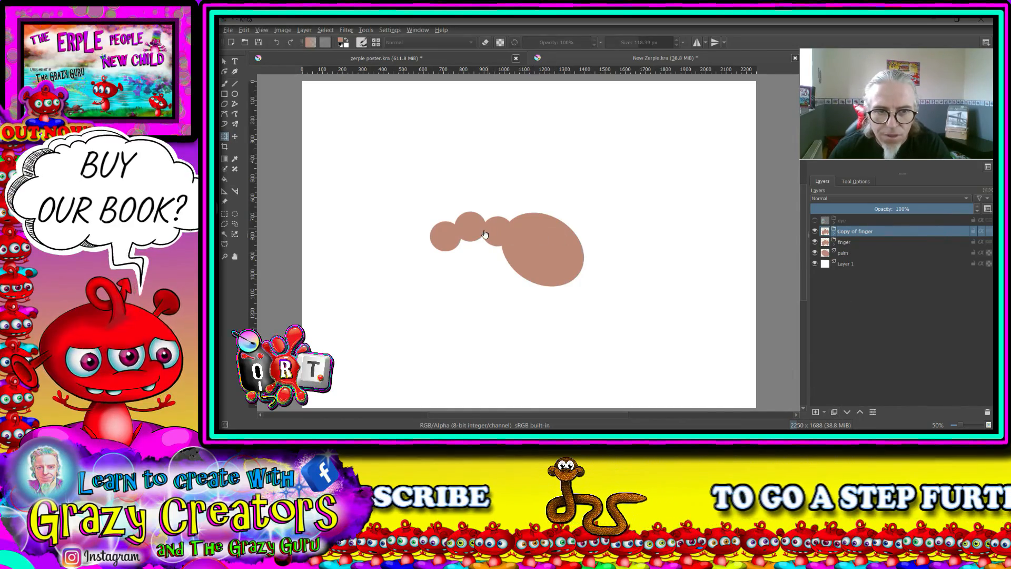
{"action": "left_click_drag", "start_coordinate": [494, 231], "coordinate": [529, 225]}
{"action": "left_click_drag", "start_coordinate": [512, 267], "coordinate": [509, 265]}
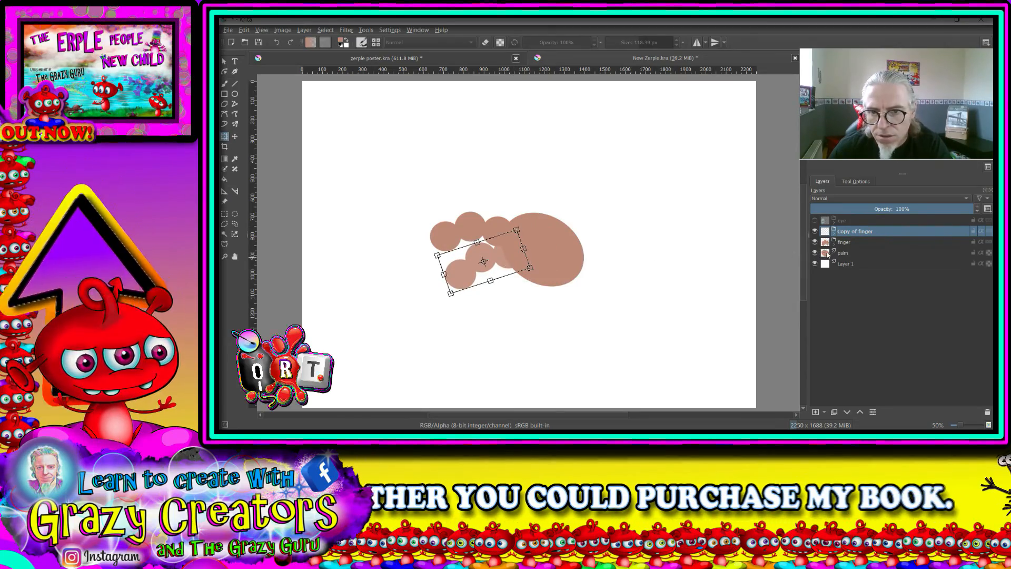
- Duplicate the lower finger, mirror the new copy horizontally and attach it to the palm's right edge
{"action": "left_click", "coordinate": [834, 413]}
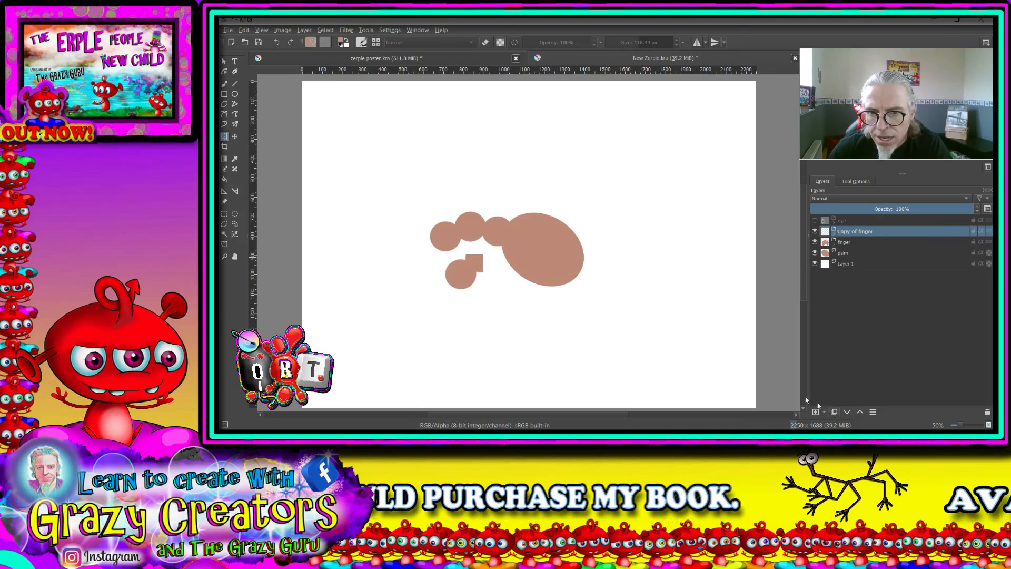
{"action": "left_click", "coordinate": [489, 273]}
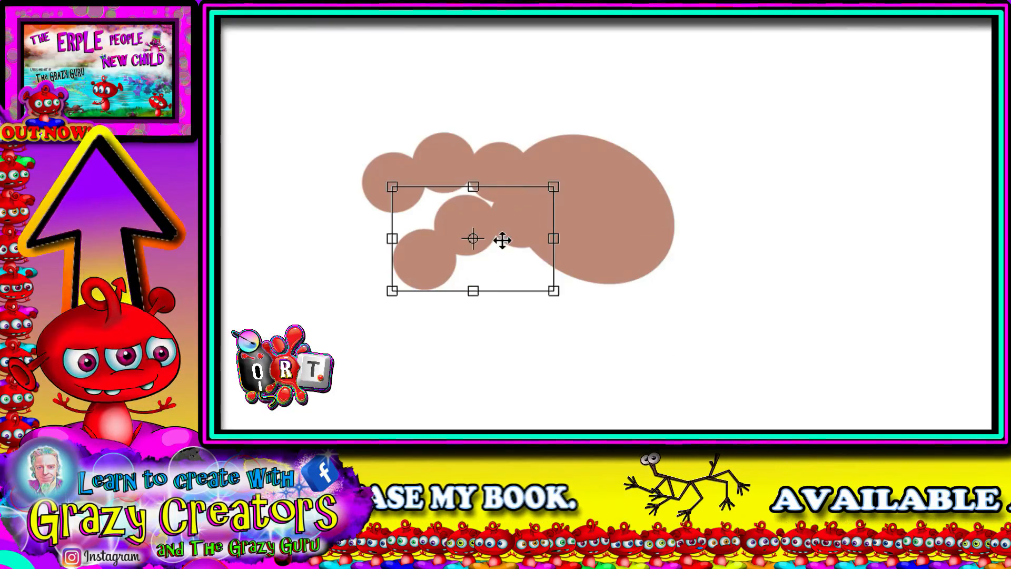
{"action": "right_click", "coordinate": [501, 241]}
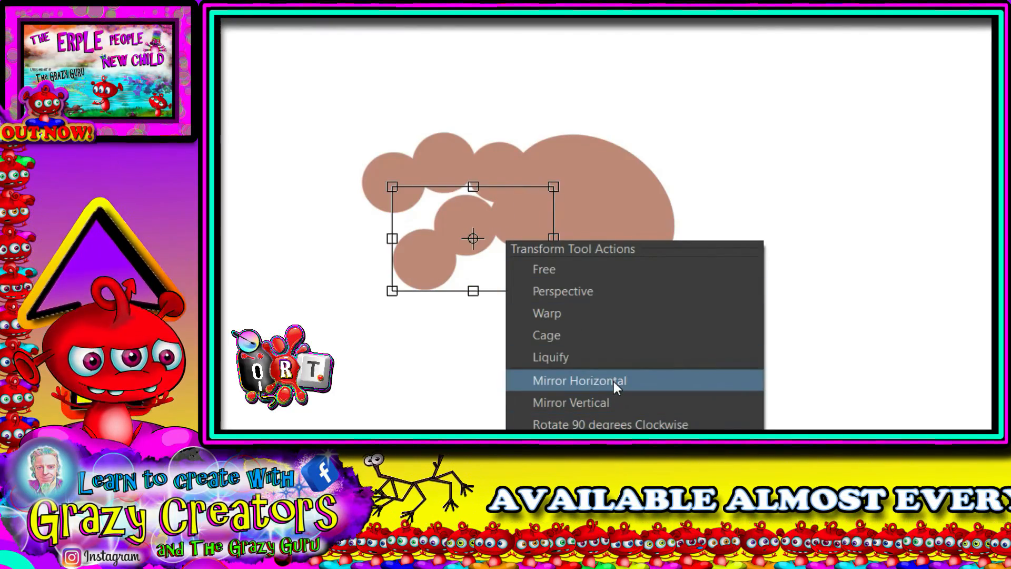
{"action": "left_click", "coordinate": [614, 381]}
{"action": "left_click_drag", "start_coordinate": [444, 228], "coordinate": [785, 262]}
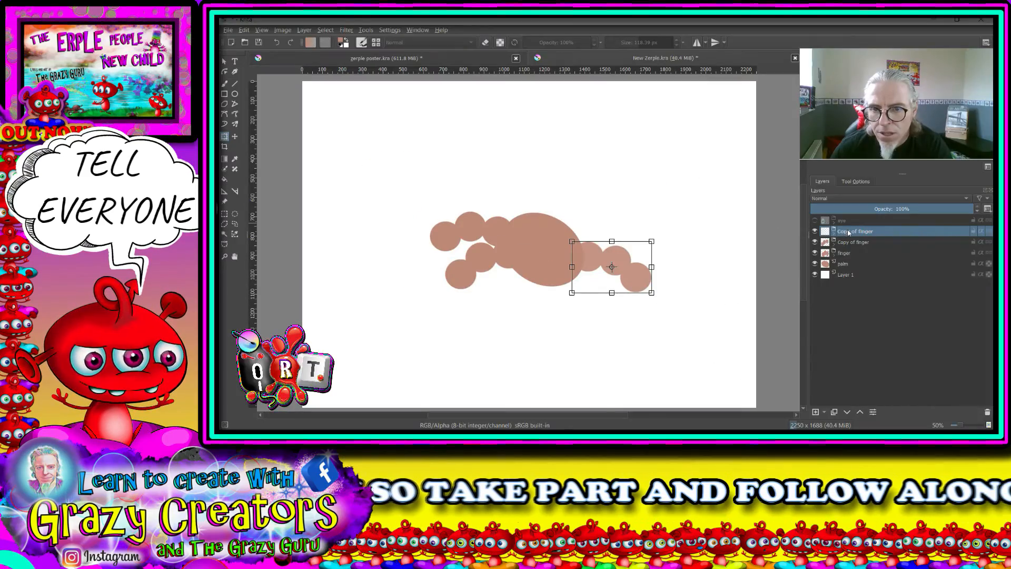
{"action": "left_click", "coordinate": [854, 242]}
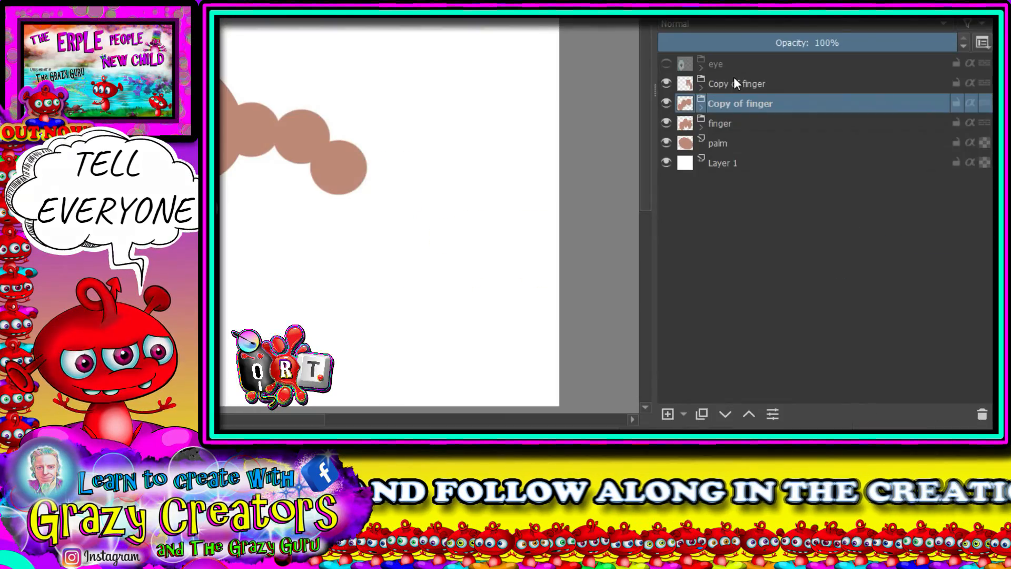
{"action": "left_click", "coordinate": [853, 230]}
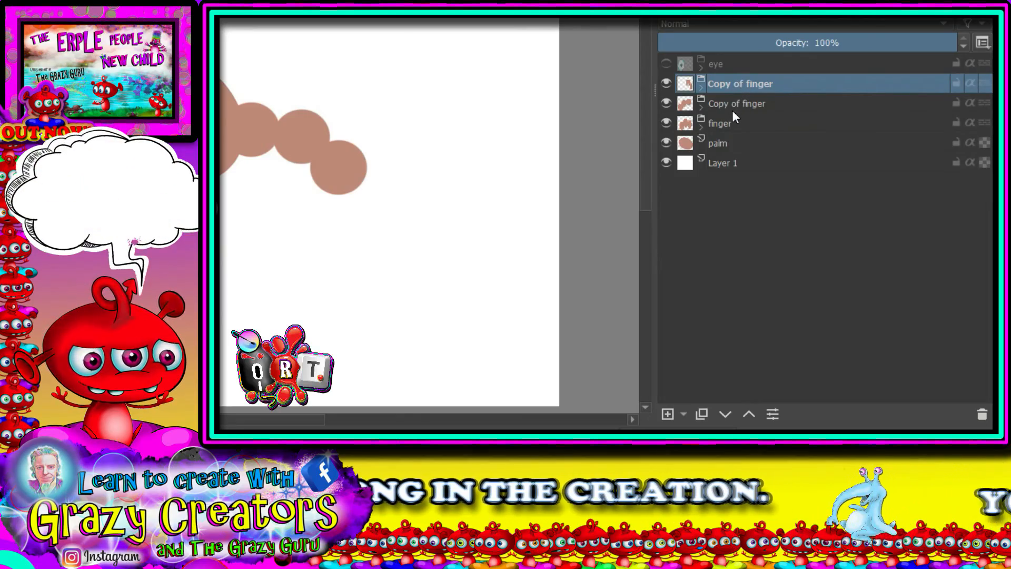
- Group the top finger copy and move the other finger copy, the original finger and the palm into that group
{"action": "mouse_move", "coordinate": [735, 116]}
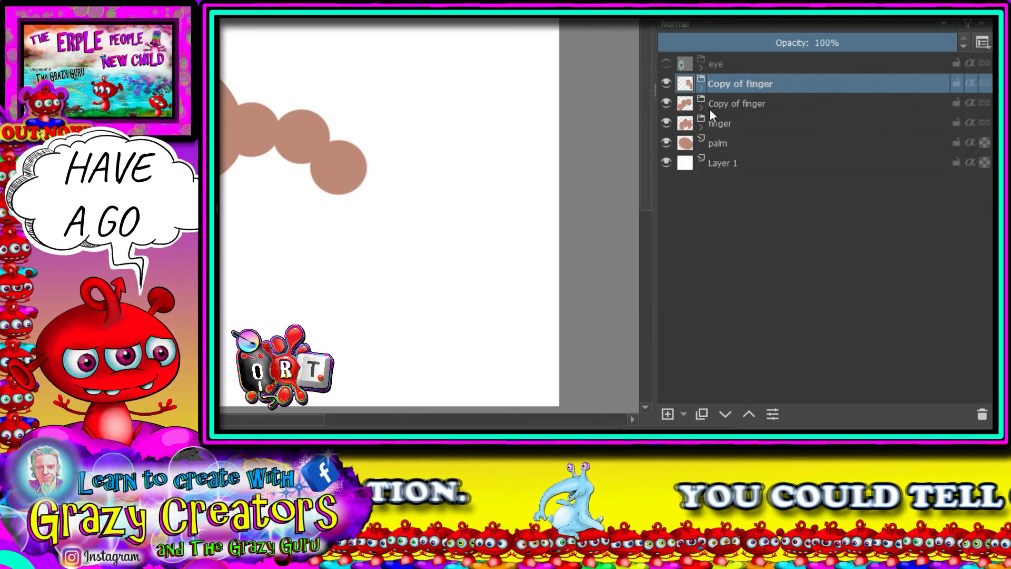
{"action": "key", "text": "ctrl+g"}
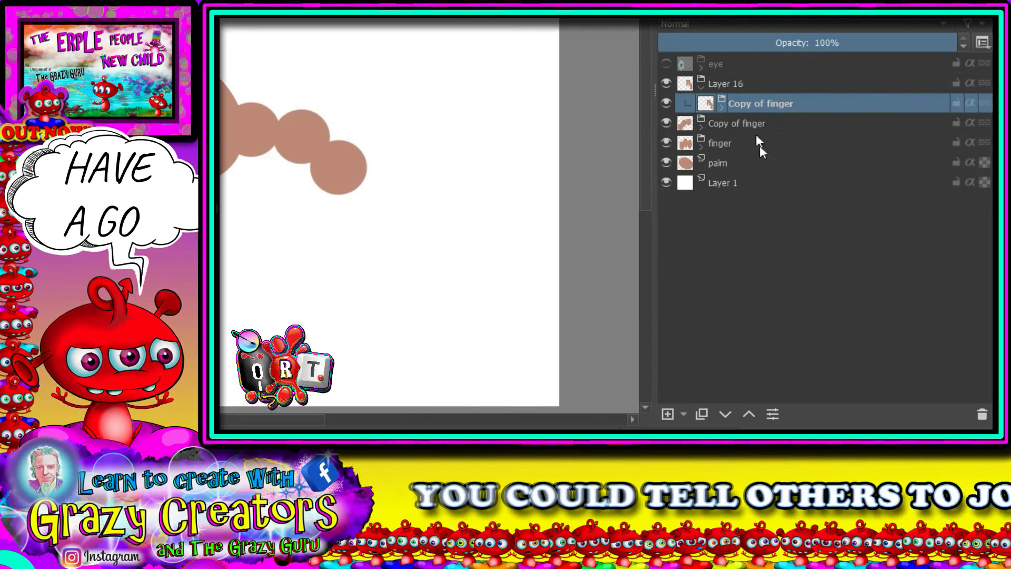
{"action": "left_click", "coordinate": [757, 126]}
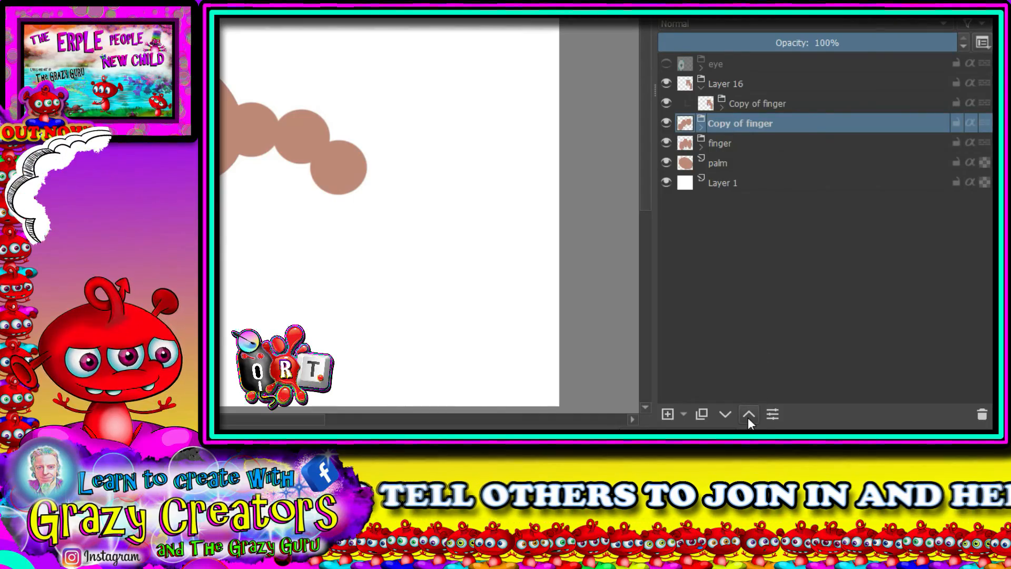
{"action": "left_click", "coordinate": [748, 415]}
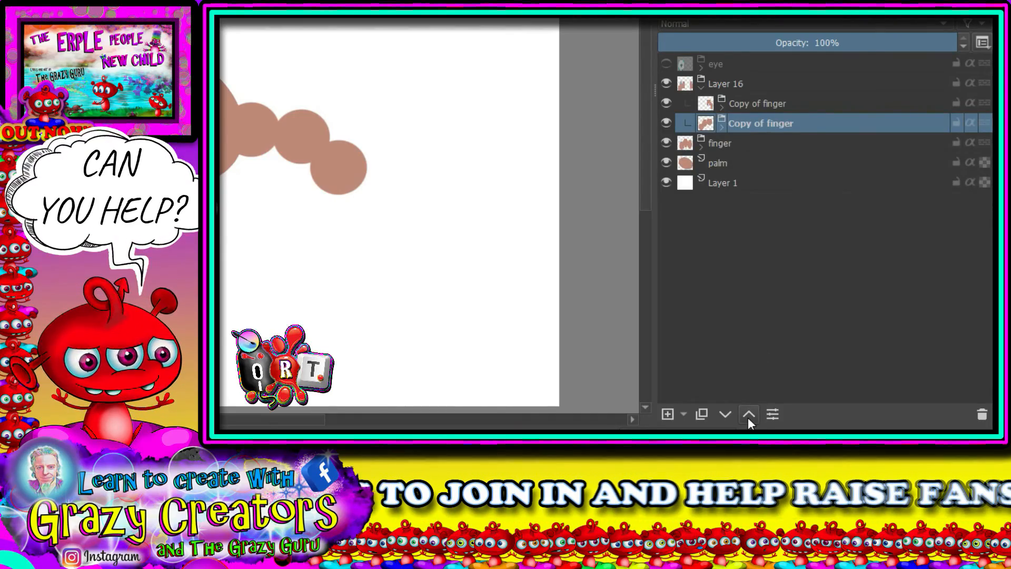
{"action": "left_click", "coordinate": [748, 416]}
{"action": "left_click", "coordinate": [747, 416]}
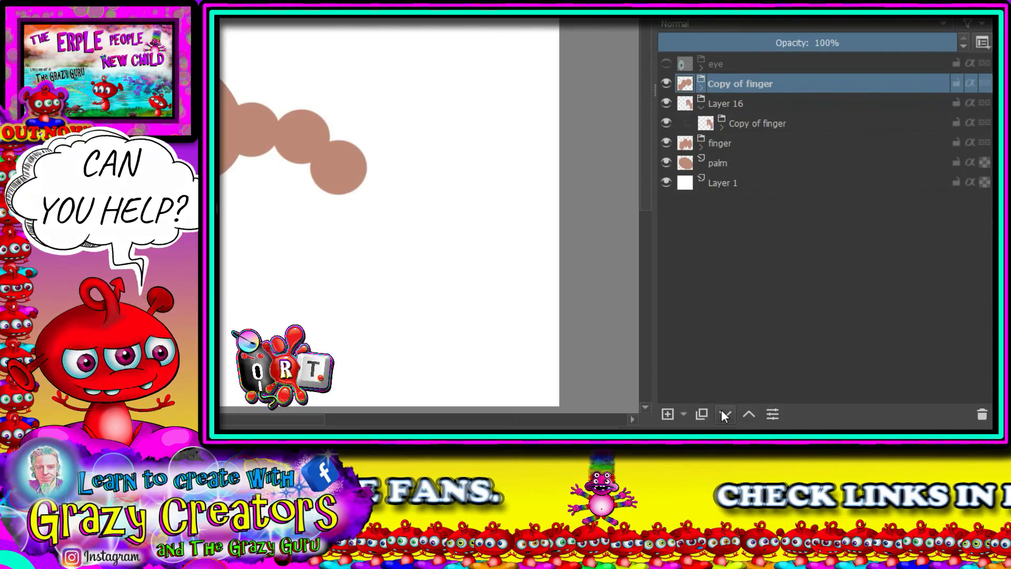
{"action": "left_click", "coordinate": [716, 144]}
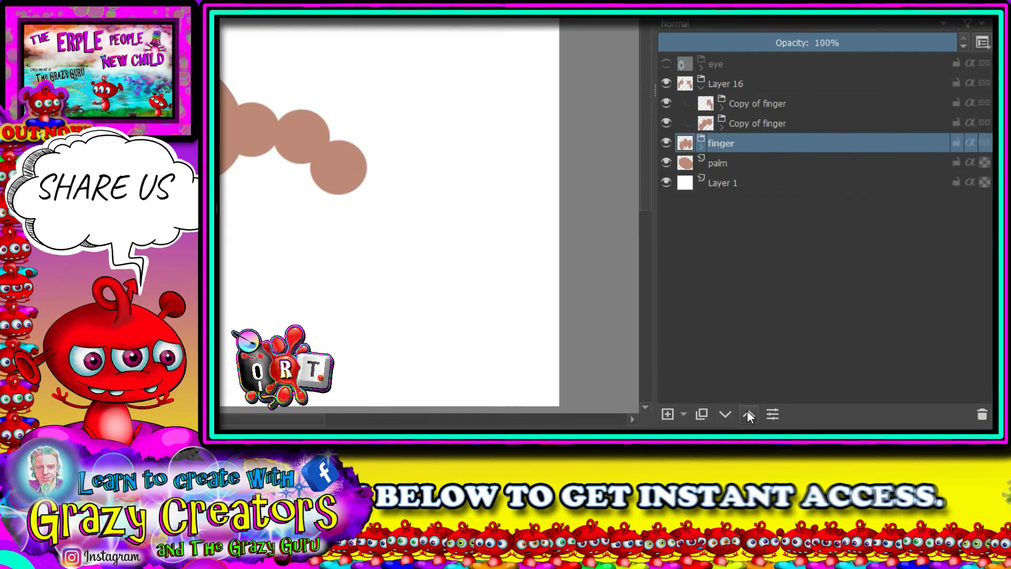
{"action": "left_click", "coordinate": [722, 167]}
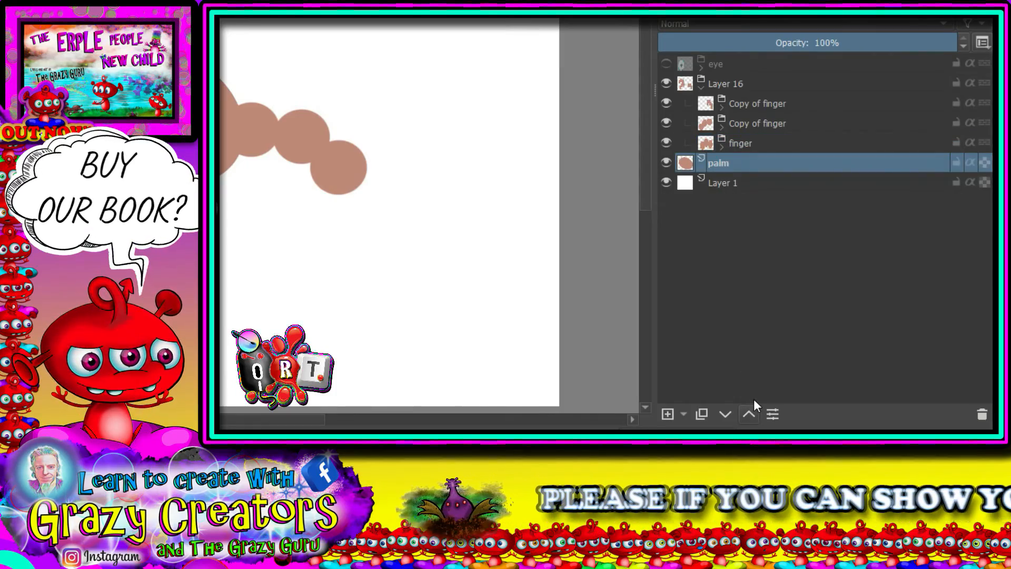
{"action": "left_click", "coordinate": [750, 413]}
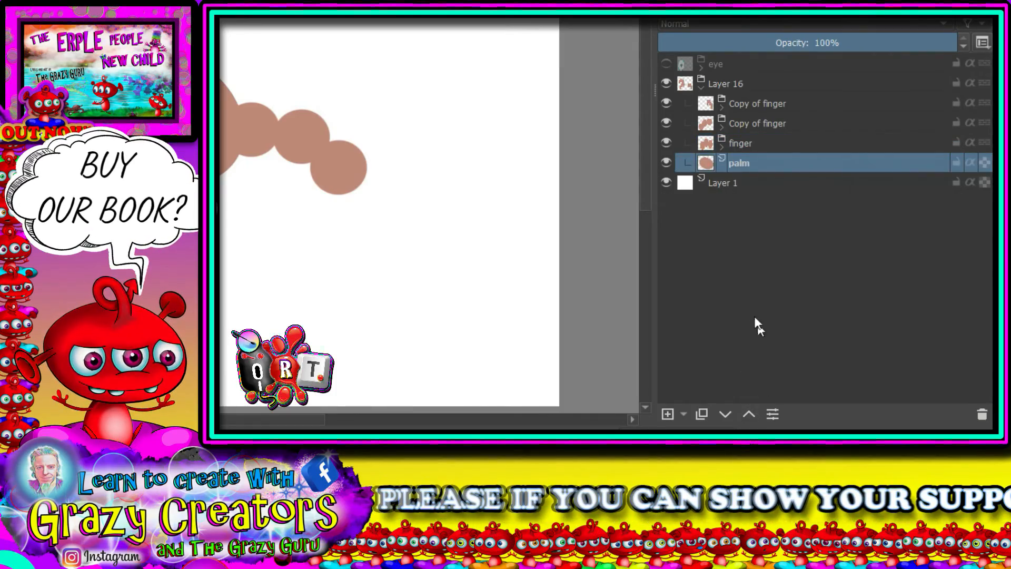
- Collapse the new group of fingers and palm and rename it "foot"
{"action": "left_click", "coordinate": [702, 91]}
{"action": "double_click", "coordinate": [747, 86]}
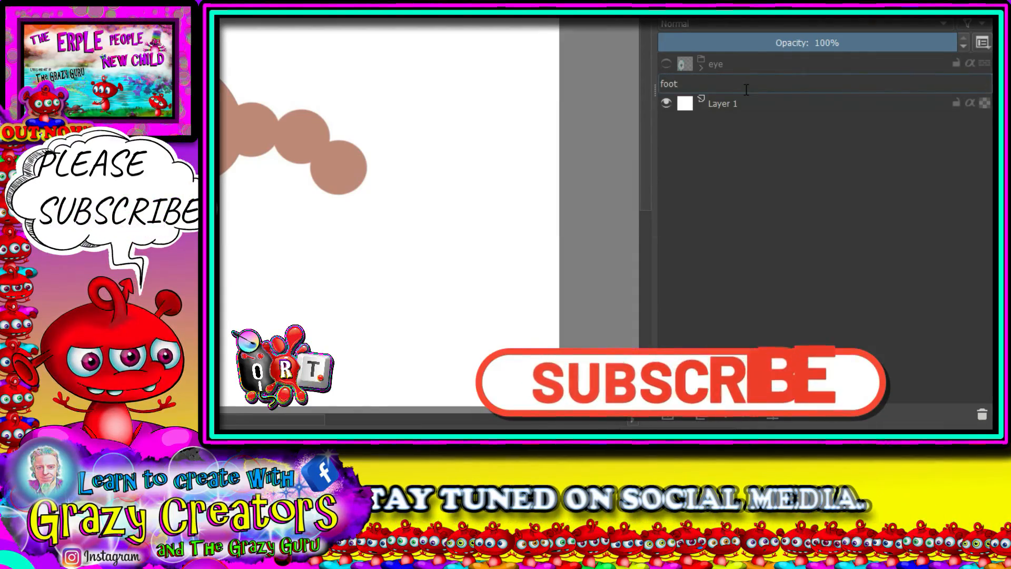
{"action": "key", "text": "Return"}
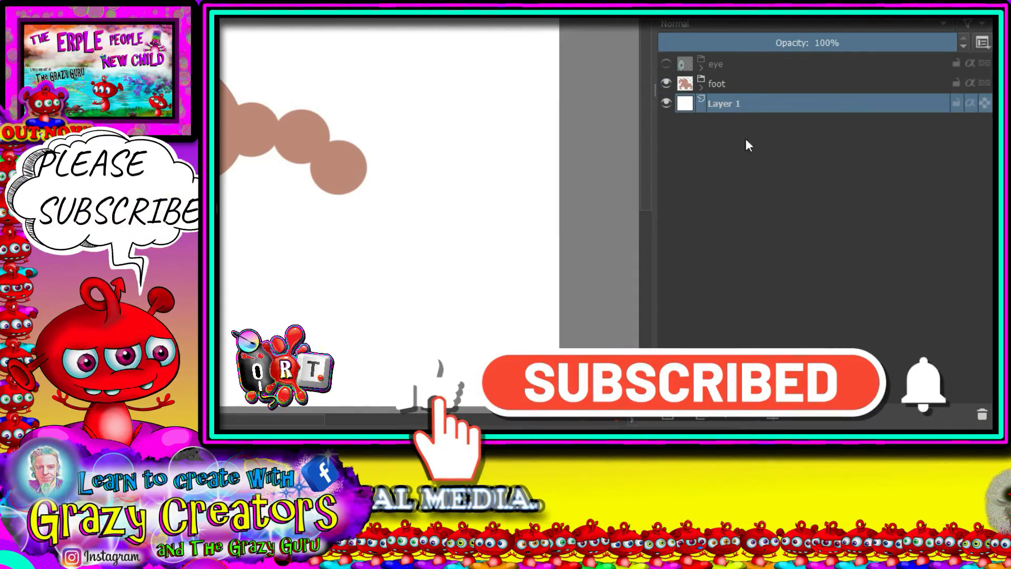
- Duplicate the foot group, hide the original and rename the copy "hand"
{"action": "left_click", "coordinate": [696, 416]}
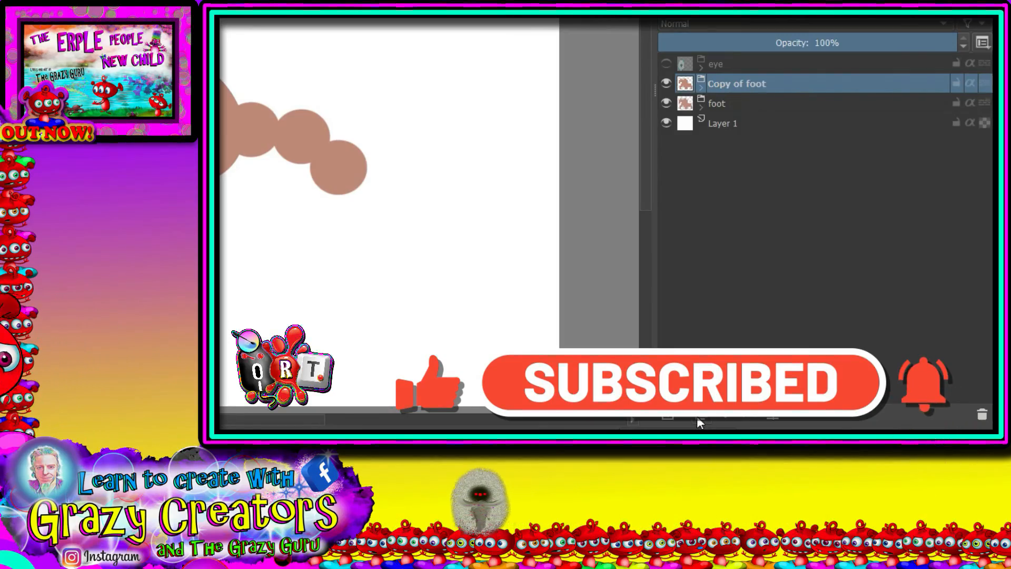
{"action": "left_click", "coordinate": [663, 103]}
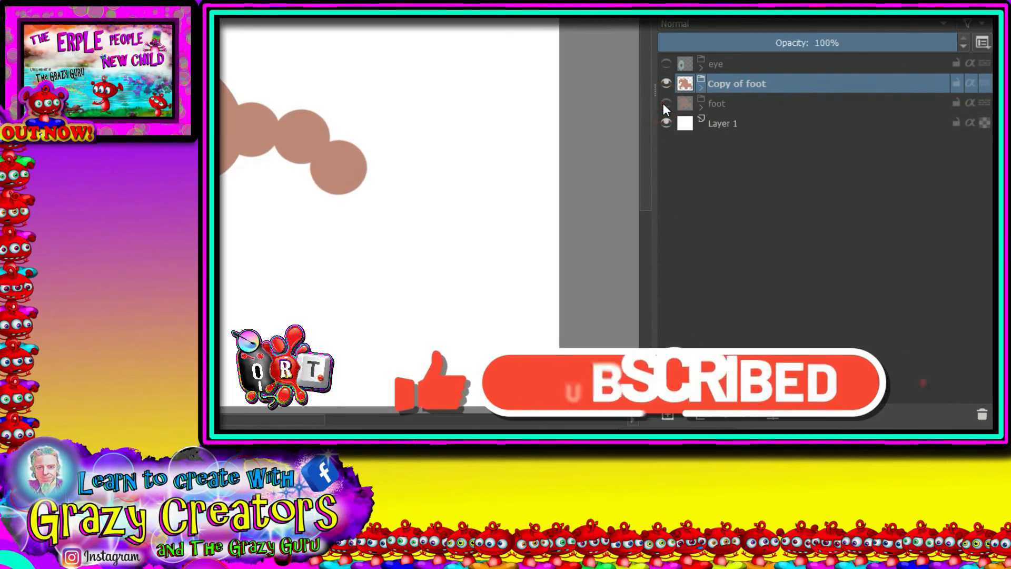
{"action": "double_click", "coordinate": [735, 83]}
{"action": "type", "text": "han"}
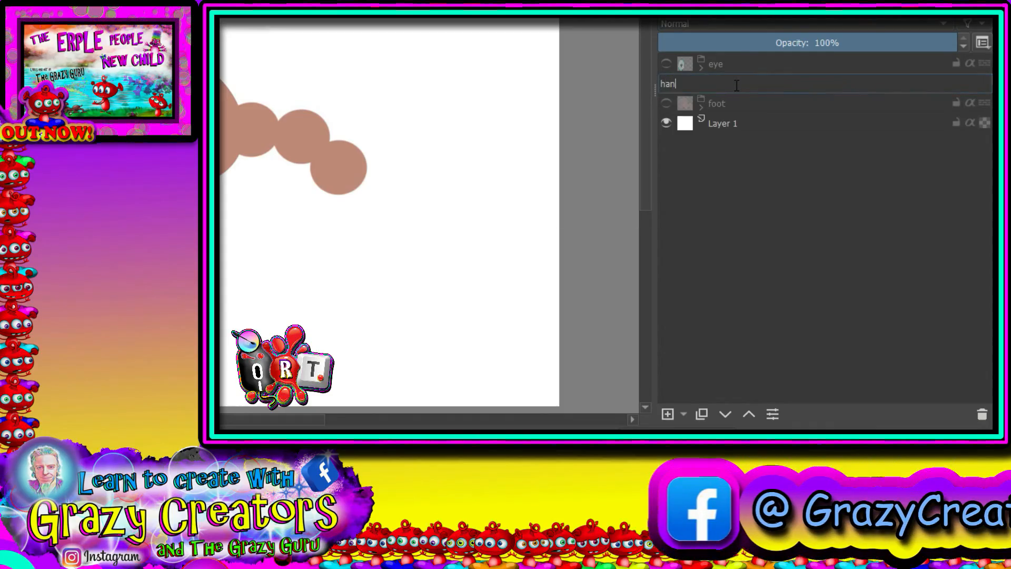
{"action": "type", "text": "d"}
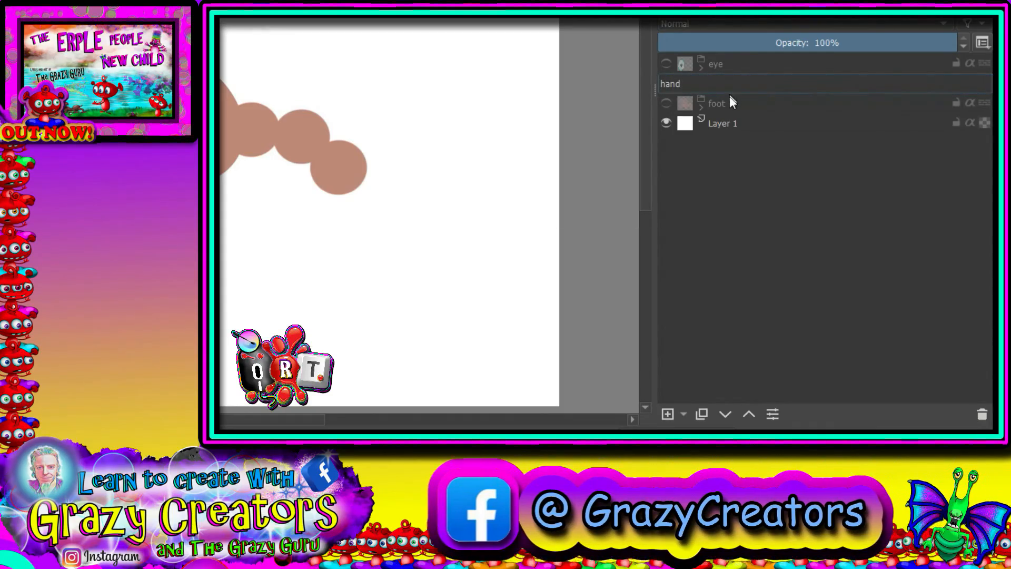
{"action": "key", "text": "Return"}
- In the hand group, rotate the right-hand finger clockwise and attach it to the palm's lower right edge as a thumb
{"action": "left_click", "coordinate": [702, 86]}
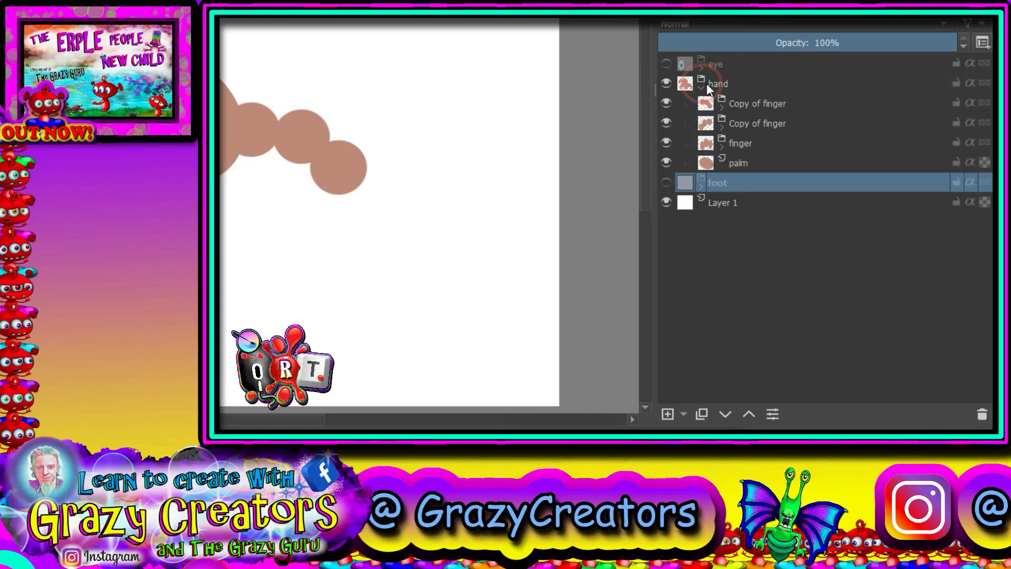
{"action": "left_click", "coordinate": [741, 142]}
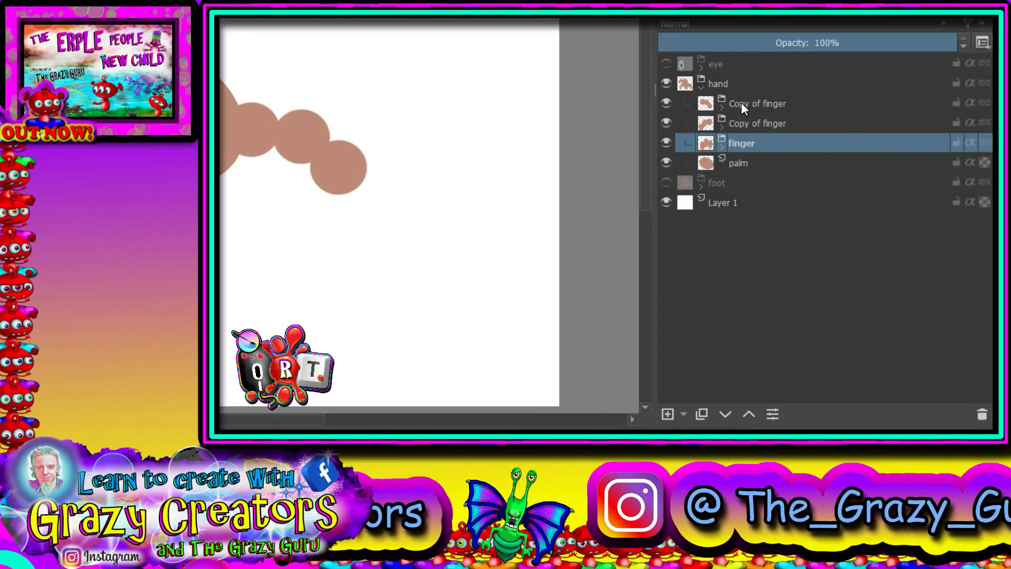
{"action": "left_click", "coordinate": [741, 103]}
{"action": "key", "text": "ctrl+t"}
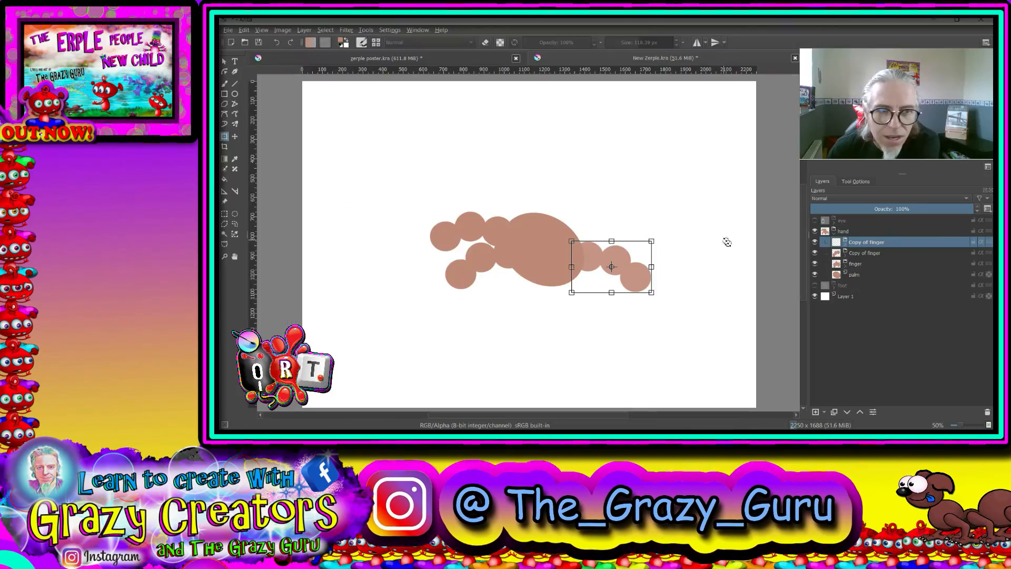
{"action": "left_click_drag", "start_coordinate": [726, 242], "coordinate": [620, 334]}
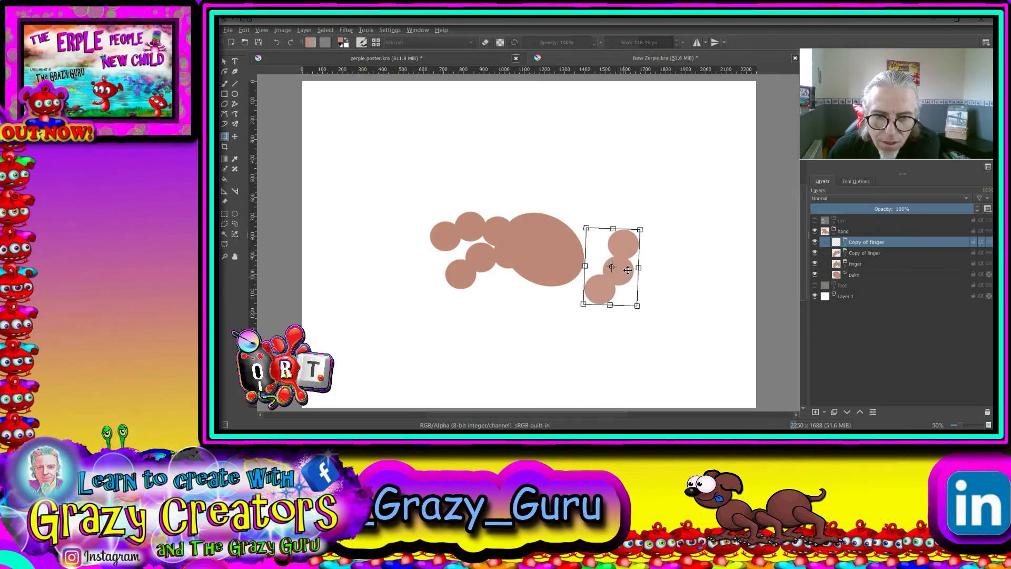
{"action": "left_click_drag", "start_coordinate": [627, 269], "coordinate": [562, 310]}
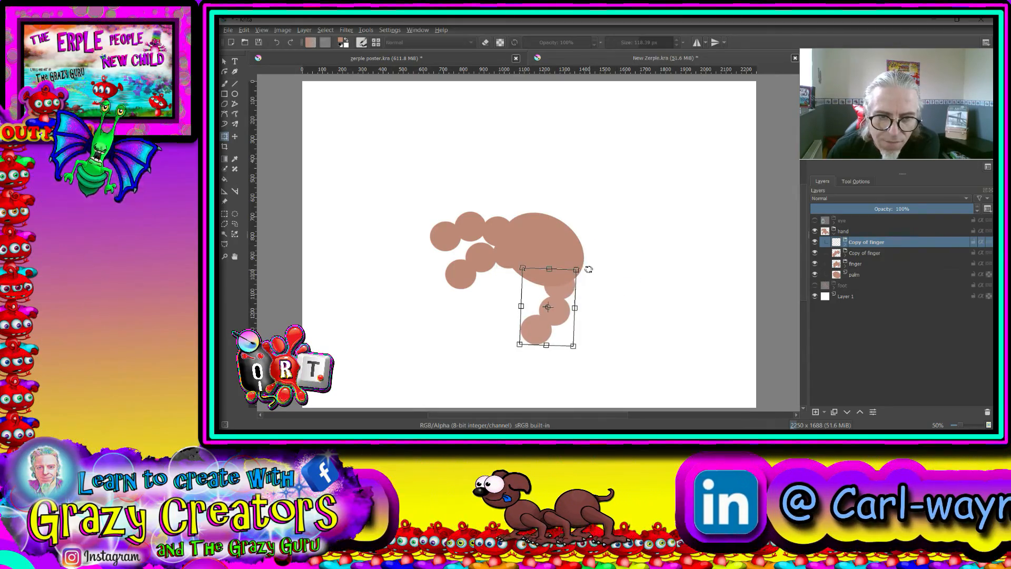
{"action": "left_click_drag", "start_coordinate": [588, 269], "coordinate": [565, 291]}
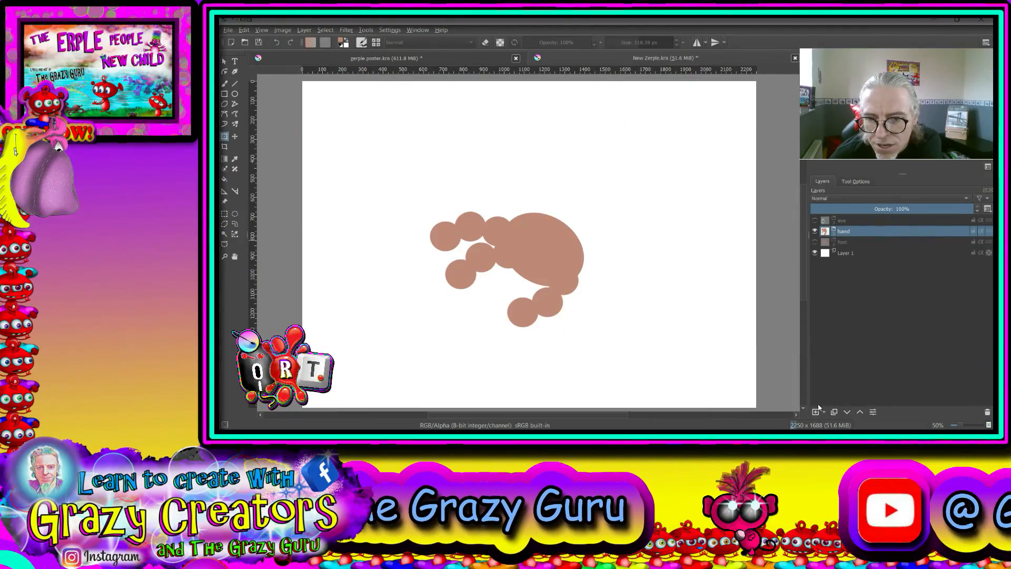
- Add a layer above the hand and draw the forearm from the palm rightward with the Line tool, brush size about 195 px
{"action": "left_click", "coordinate": [815, 412]}
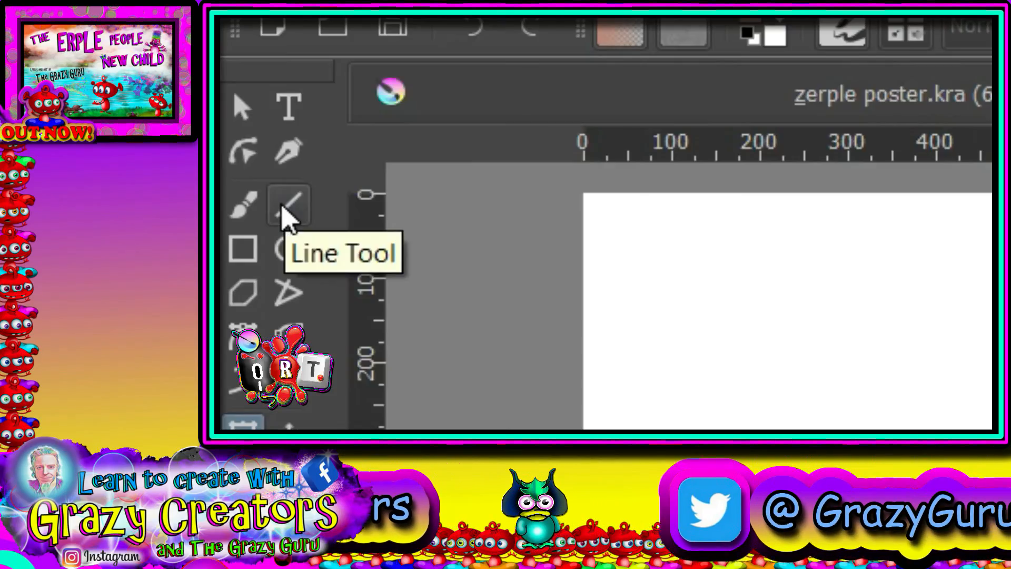
{"action": "left_click", "coordinate": [283, 210]}
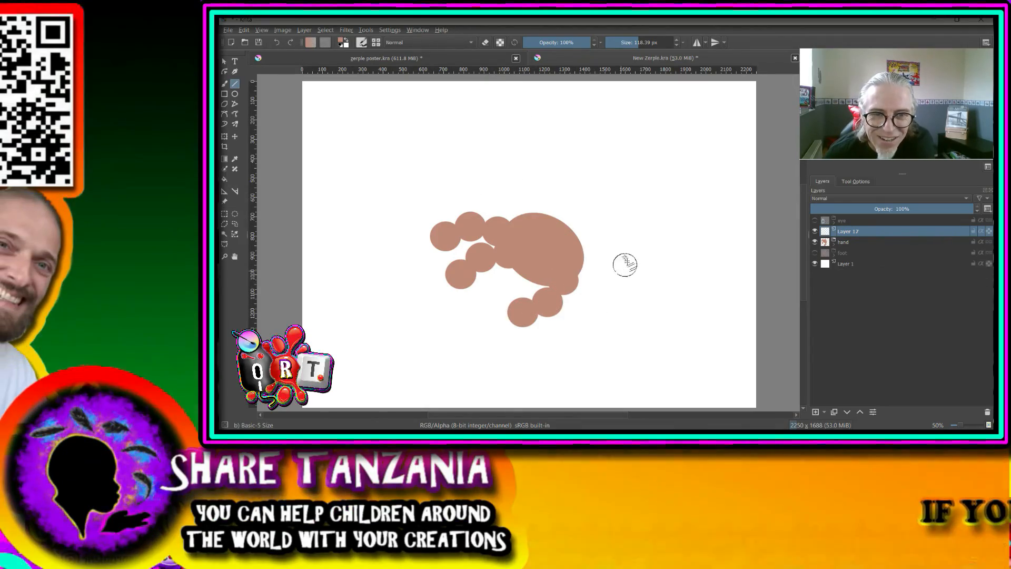
{"action": "scroll", "coordinate": [626, 264], "scroll_direction": "down", "scroll_amount": 1}
{"action": "left_click_drag", "start_coordinate": [624, 248], "coordinate": [508, 285]}
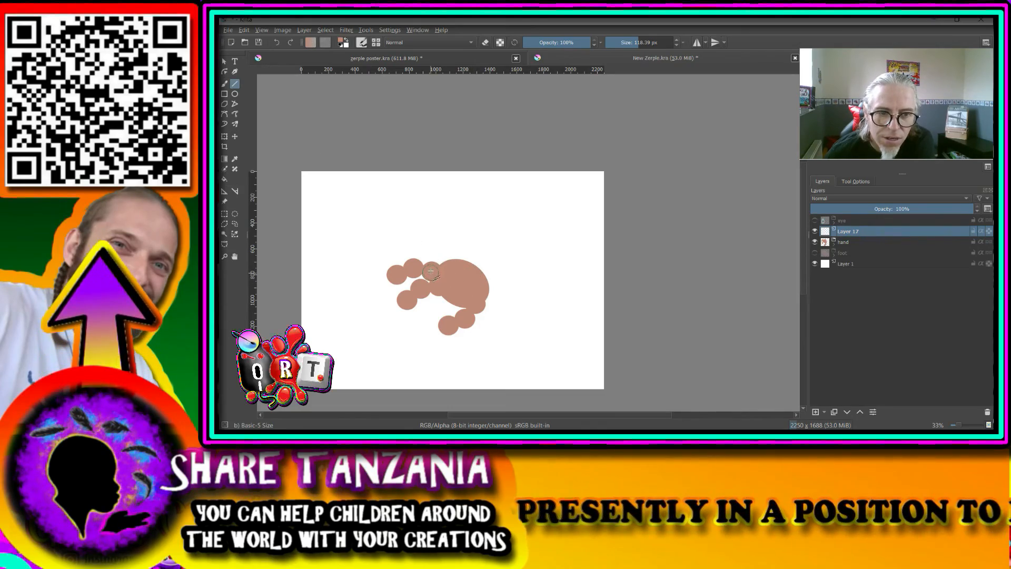
{"action": "left_click", "coordinate": [644, 43]}
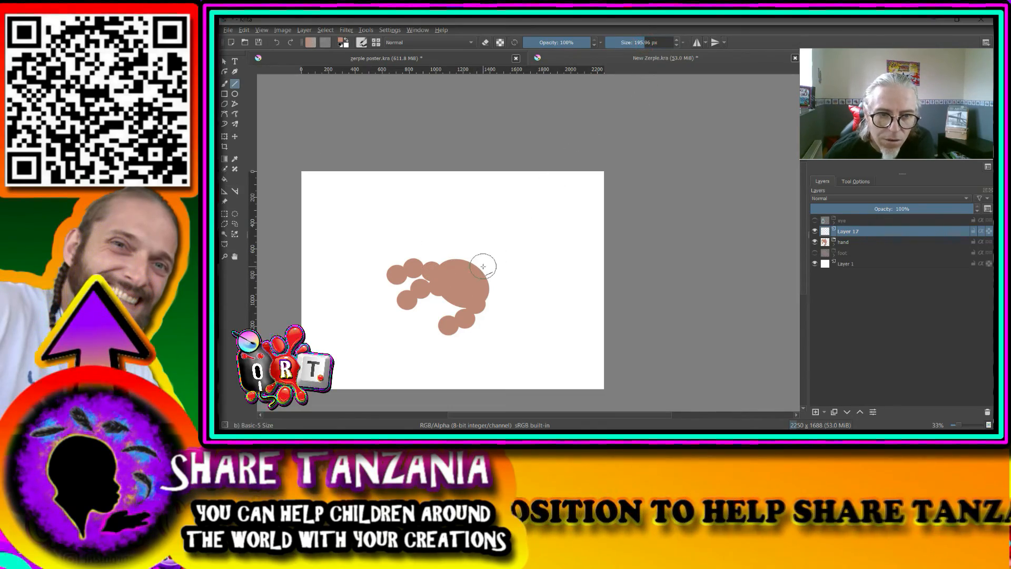
{"action": "mouse_move", "coordinate": [471, 279]}
{"action": "left_mouse_down"}
{"action": "mouse_move", "coordinate": [495, 217]}
{"action": "mouse_move", "coordinate": [541, 210]}
{"action": "left_mouse_up"}
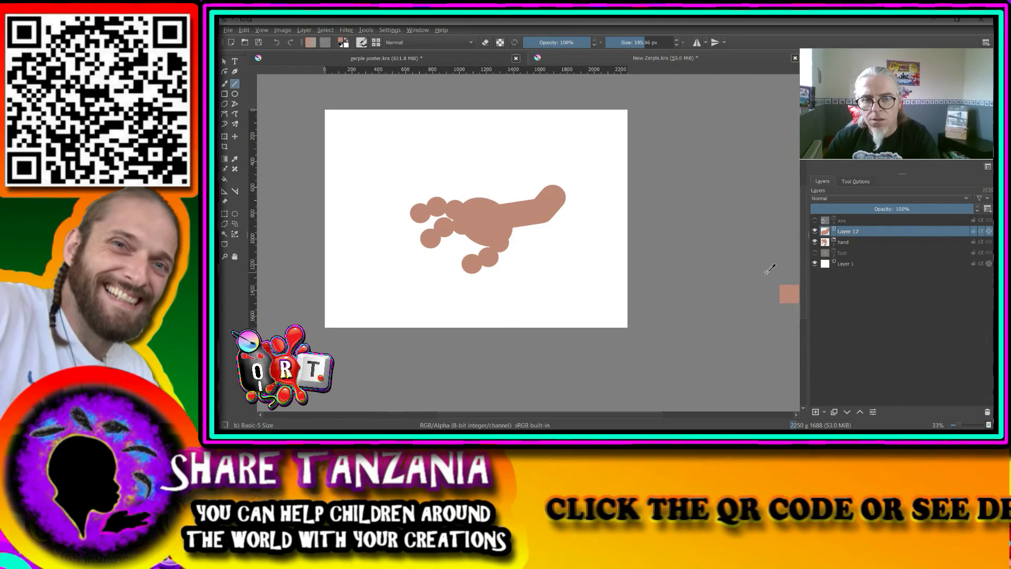
- Undo the upper arm line on the forearm's layer and redraw it on a new layer, angled up and right from the elbow
{"action": "key", "text": "ctrl+z"}
{"action": "key", "text": "Insert"}
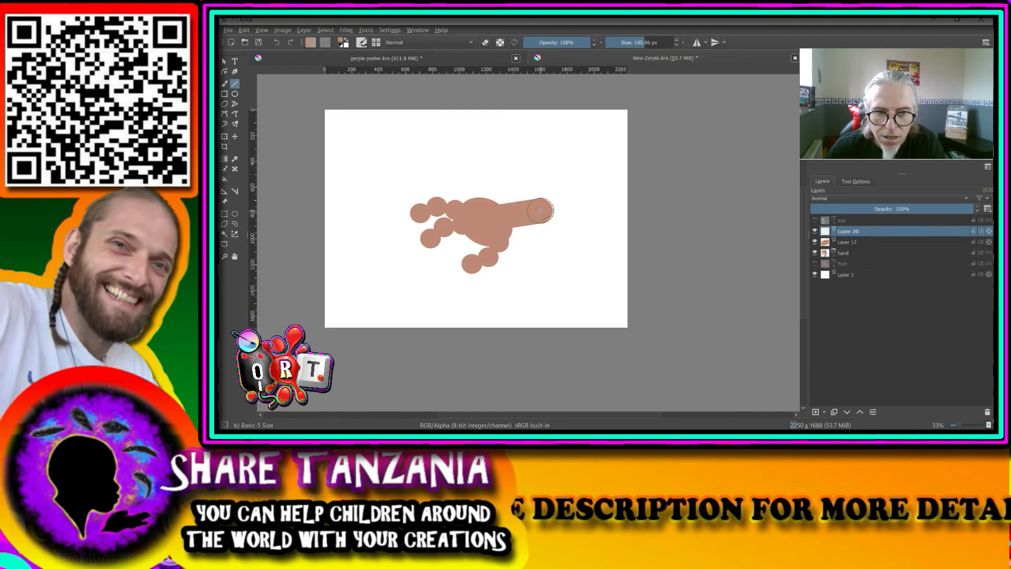
{"action": "scroll", "coordinate": [539, 211], "scroll_direction": "up", "scroll_amount": 4}
{"action": "mouse_move", "coordinate": [539, 212]}
{"action": "left_mouse_down"}
{"action": "mouse_move", "coordinate": [542, 199]}
{"action": "mouse_move", "coordinate": [651, 131]}
{"action": "left_mouse_up"}
{"action": "scroll", "coordinate": [649, 147], "scroll_direction": "down", "scroll_amount": 1}
{"action": "scroll", "coordinate": [647, 153], "scroll_direction": "down", "scroll_amount": 4}
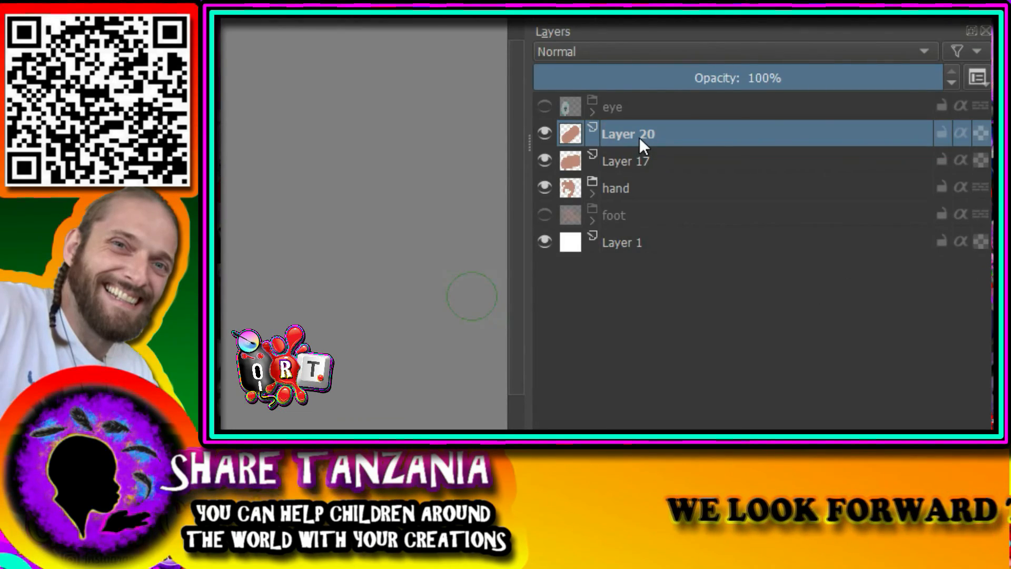
- Group the upper arm layer and move the forearm layer and the hand group into the same group
{"action": "key", "text": "ctrl+g"}
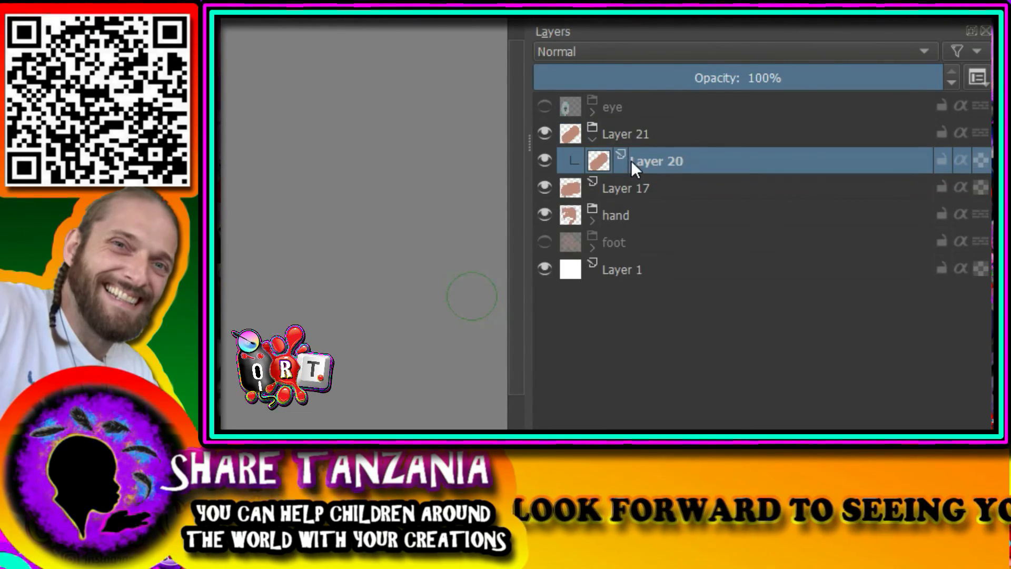
{"action": "left_click", "coordinate": [630, 187]}
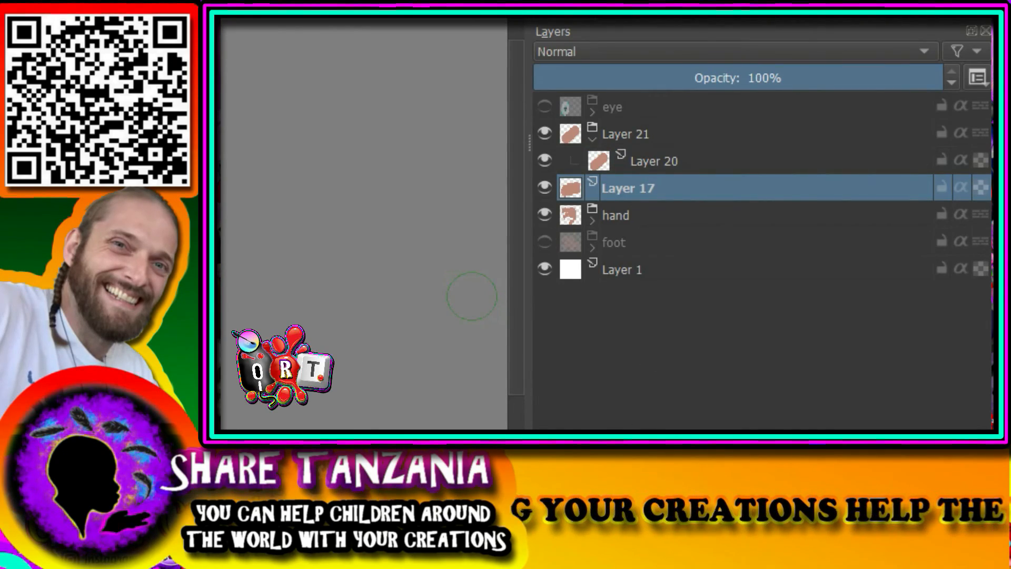
{"action": "key", "text": "ctrl+Page_Up"}
{"action": "key", "text": "Page_Down"}
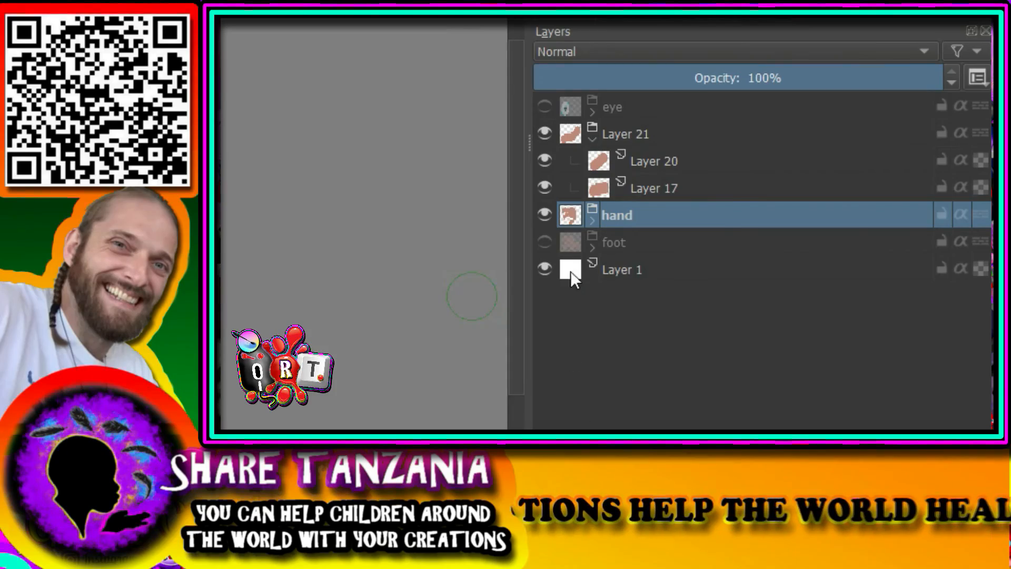
{"action": "key", "text": "ctrl+Page_Up"}
- Collapse the group holding both arm segments and the hand, rename it "arm" and select it
{"action": "left_click", "coordinate": [595, 136]}
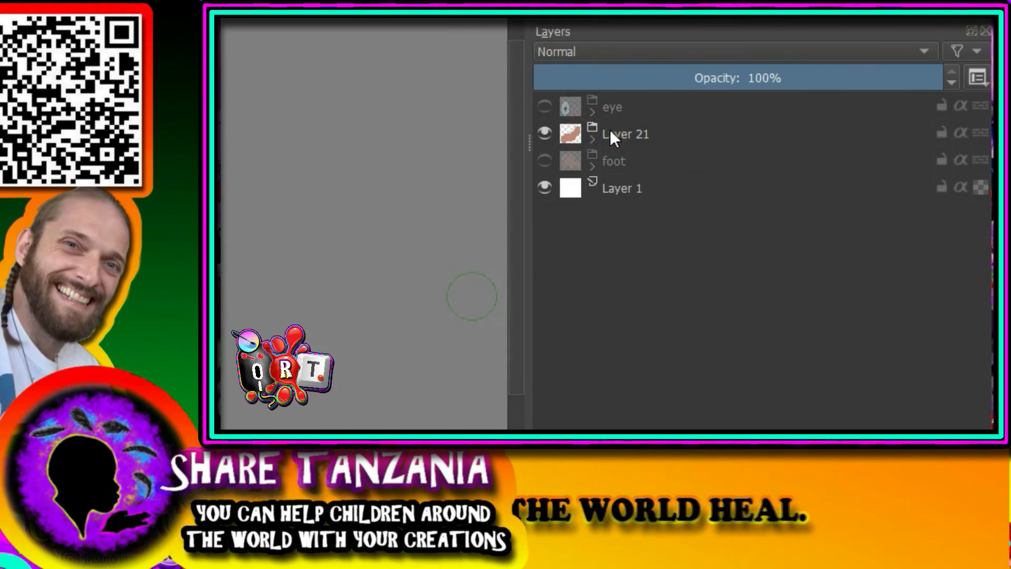
{"action": "double_click", "coordinate": [610, 131]}
{"action": "type", "text": "arm"}
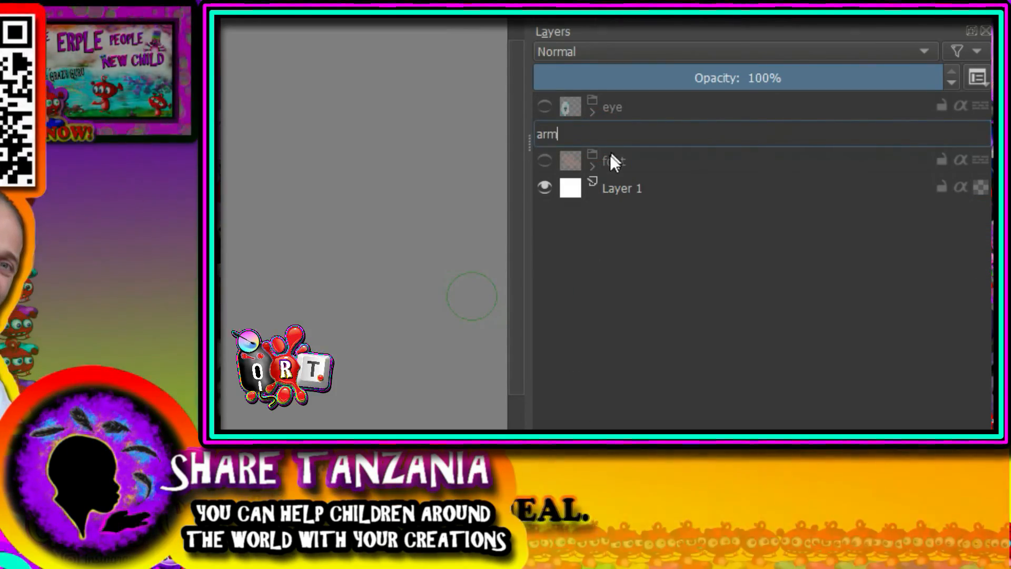
{"action": "key", "text": "Return"}
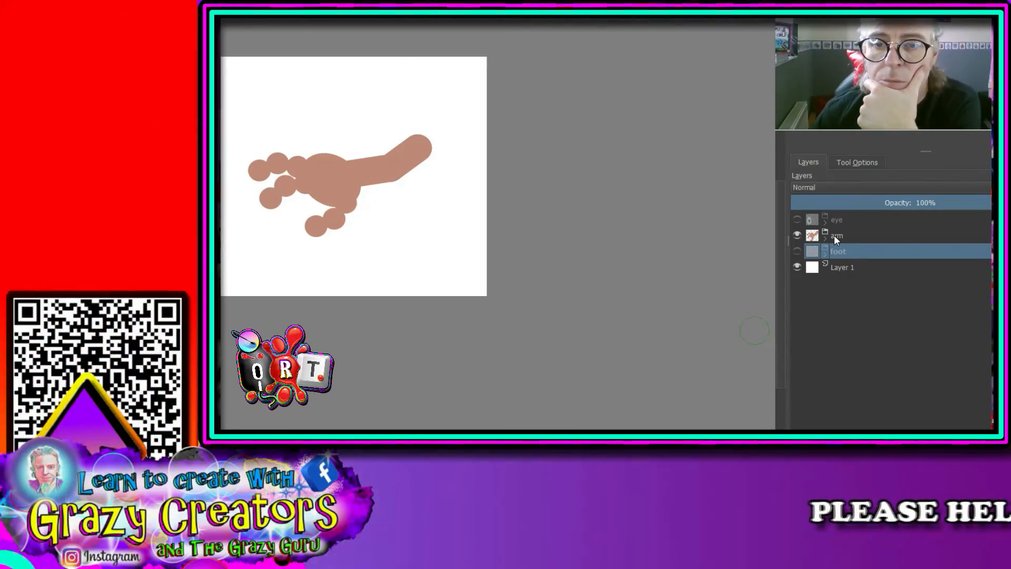
{"action": "mouse_move", "coordinate": [833, 235]}
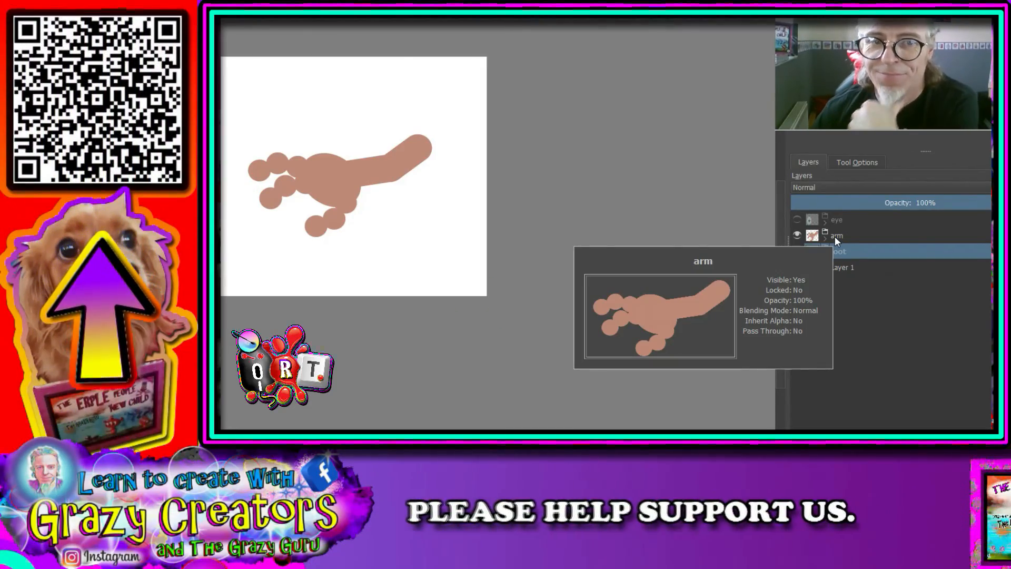
{"action": "left_click", "coordinate": [835, 235]}
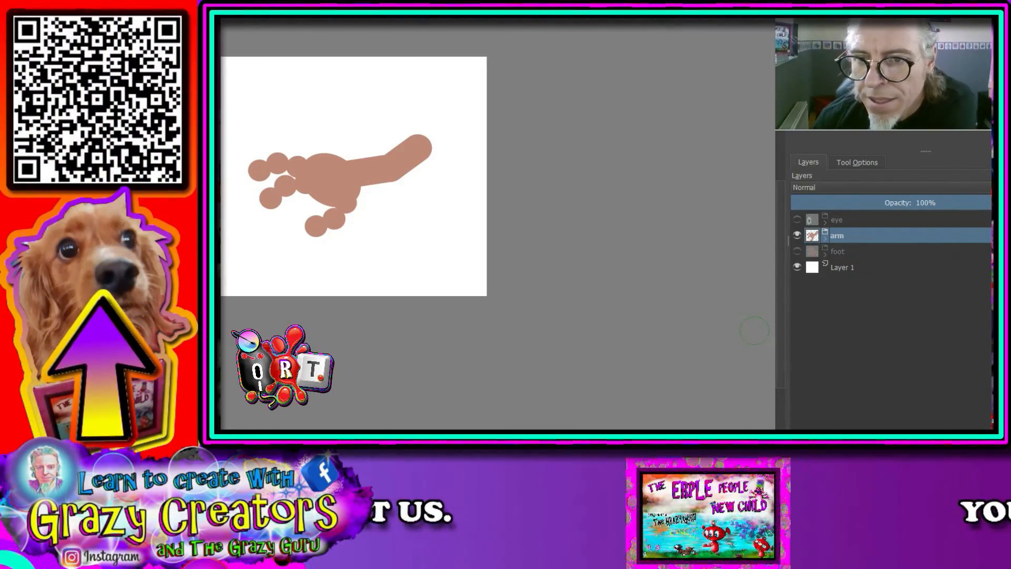
- Give the arm group a layer style with a drop shadow and a 3 px stroke at 100% opacity
{"action": "right_click", "coordinate": [972, 233]}
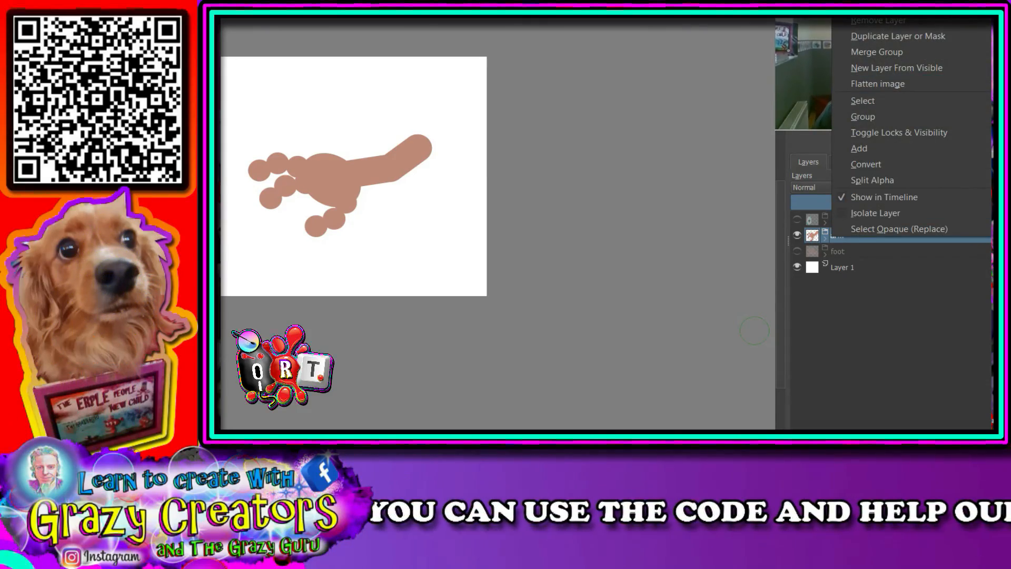
{"action": "left_click", "coordinate": [874, 2]}
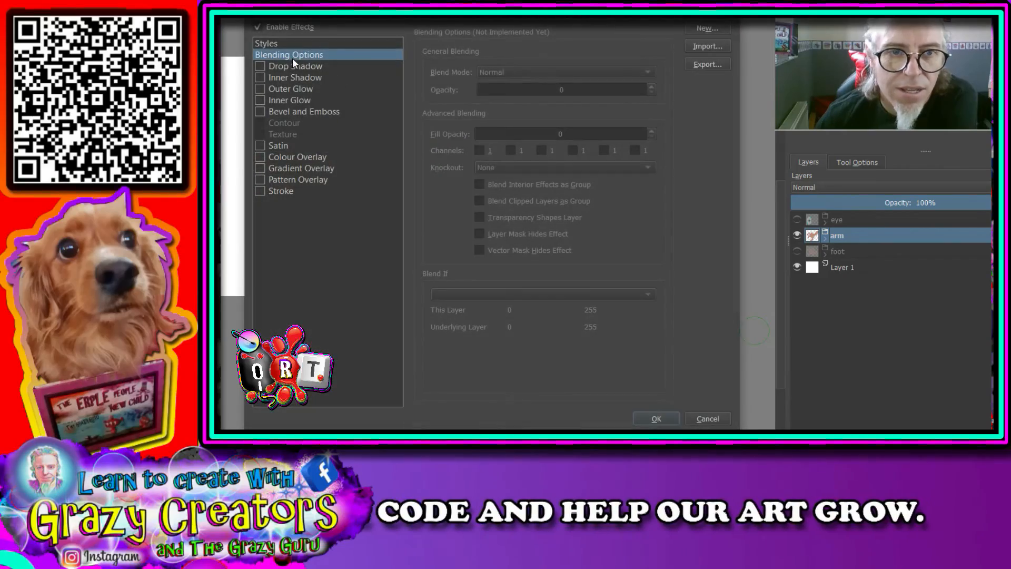
{"action": "left_click", "coordinate": [260, 67]}
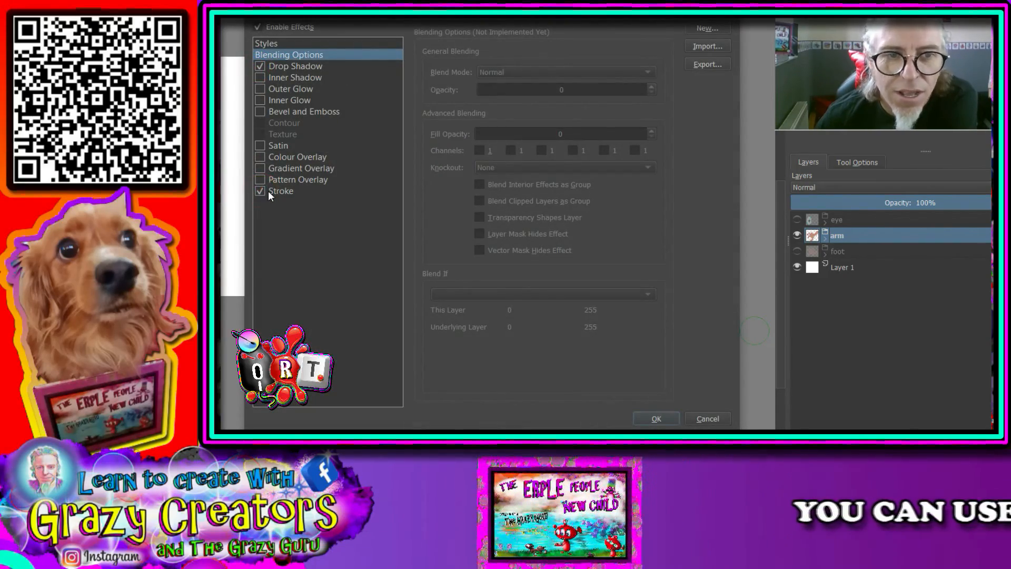
{"action": "left_click", "coordinate": [282, 192]}
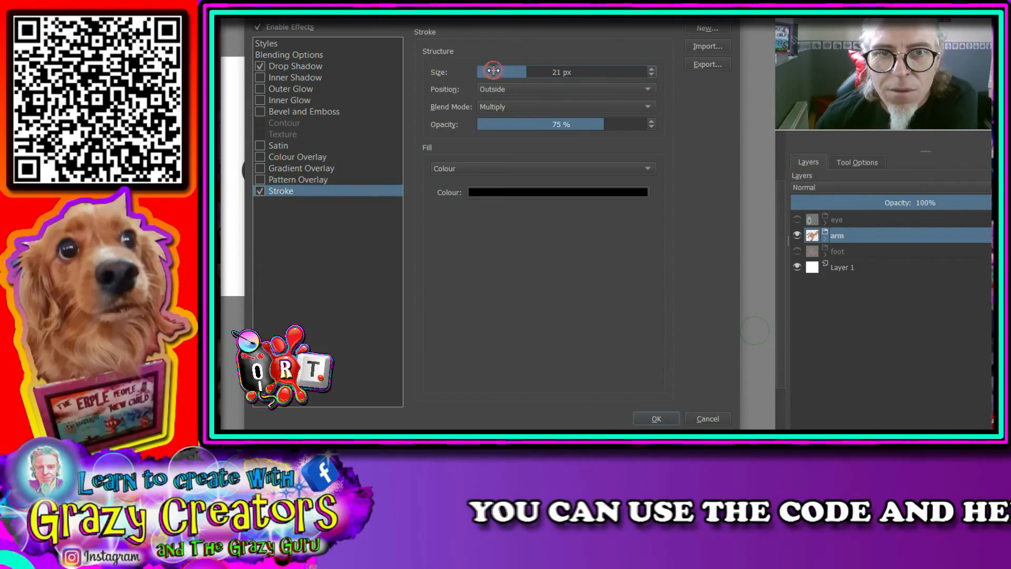
{"action": "left_click", "coordinate": [493, 70]}
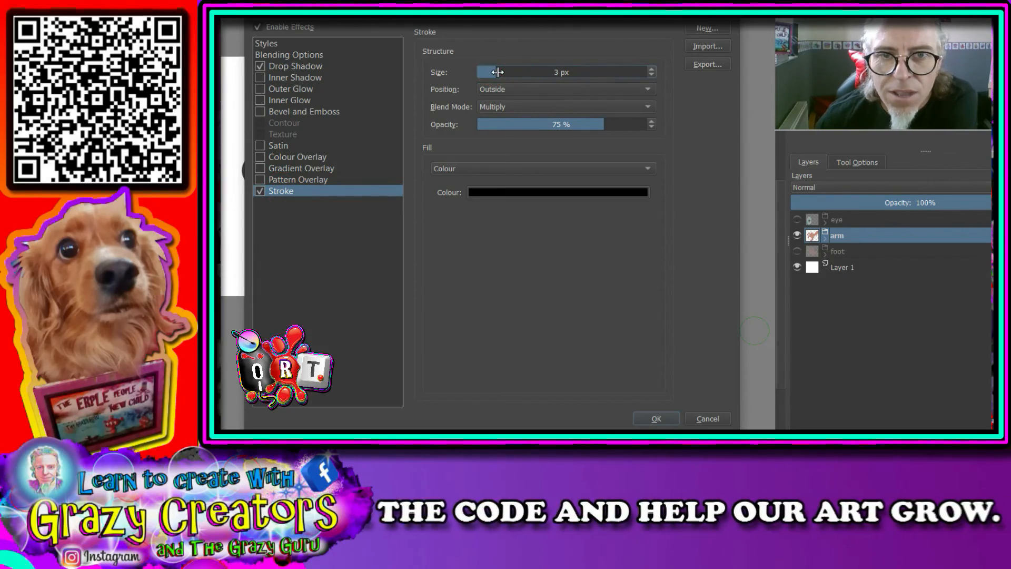
{"action": "left_click_drag", "start_coordinate": [604, 125], "coordinate": [715, 126]}
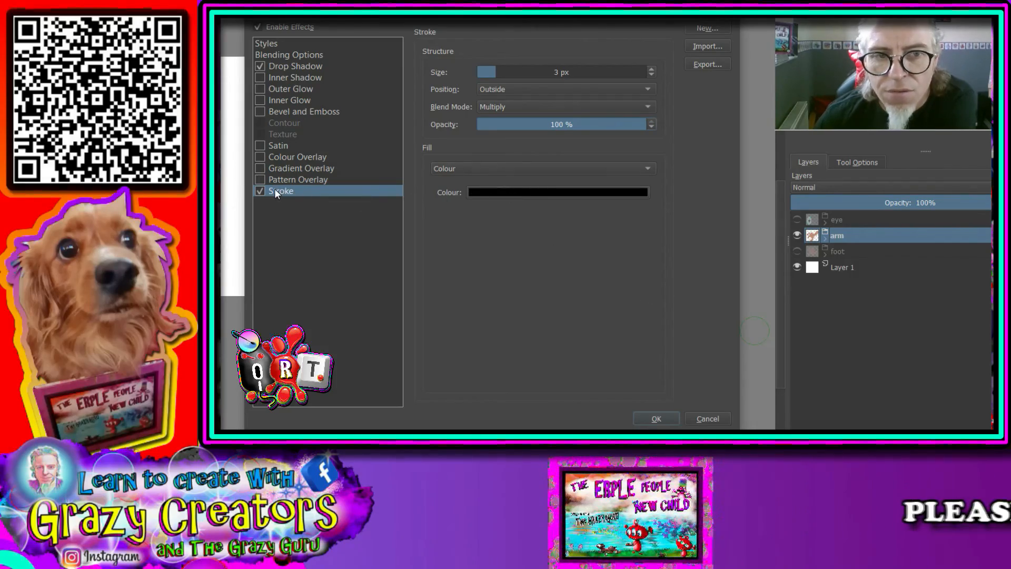
{"action": "left_click", "coordinate": [654, 419]}
{"action": "scroll", "coordinate": [495, 208], "scroll_direction": "up", "scroll_amount": 2}
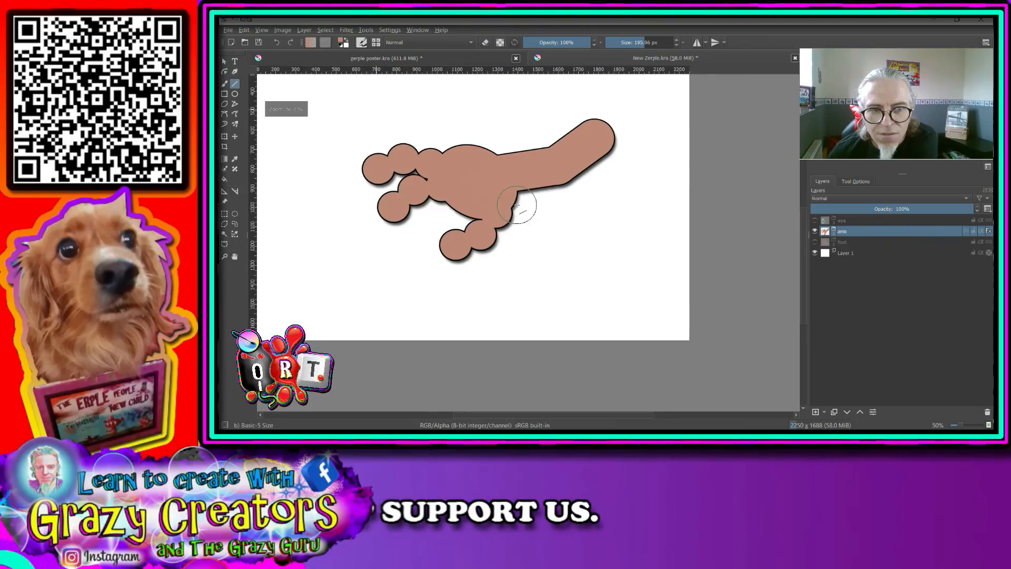
- Expand the arm group and add a new paint layer above the upper arm layer inside it
{"action": "scroll", "coordinate": [463, 231], "scroll_direction": "down", "scroll_amount": 2}
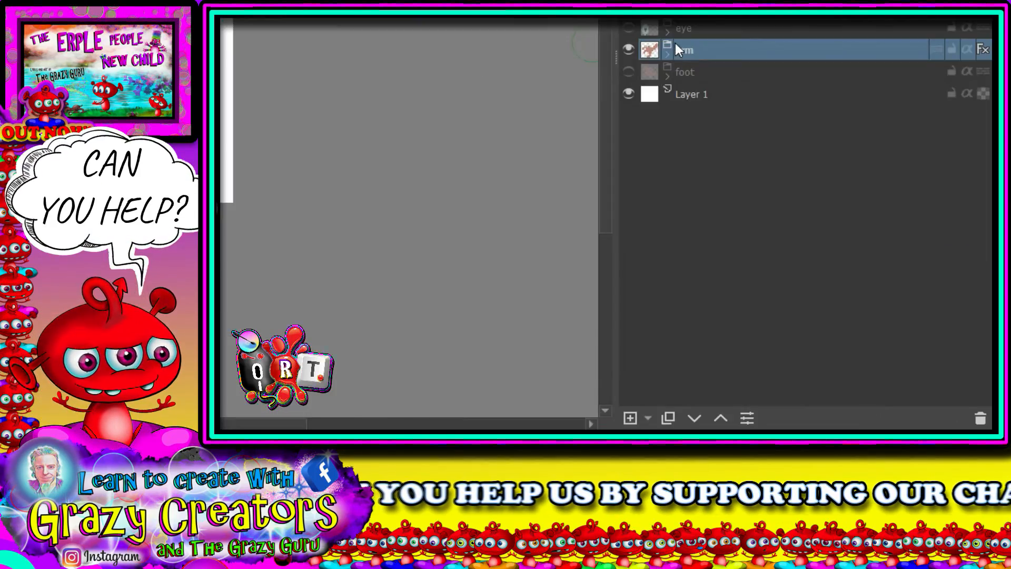
{"action": "left_click", "coordinate": [831, 233]}
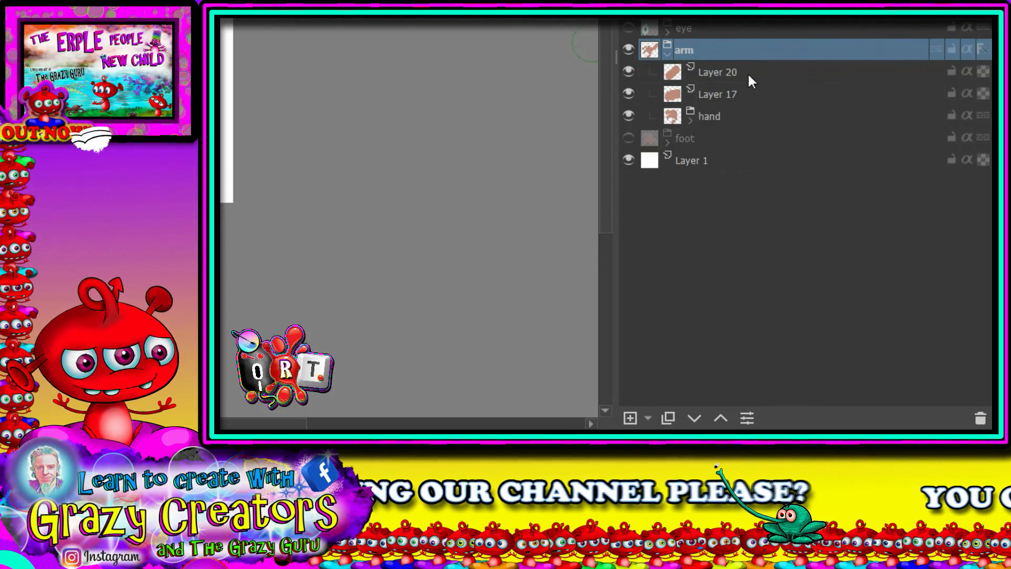
{"action": "left_click", "coordinate": [719, 71]}
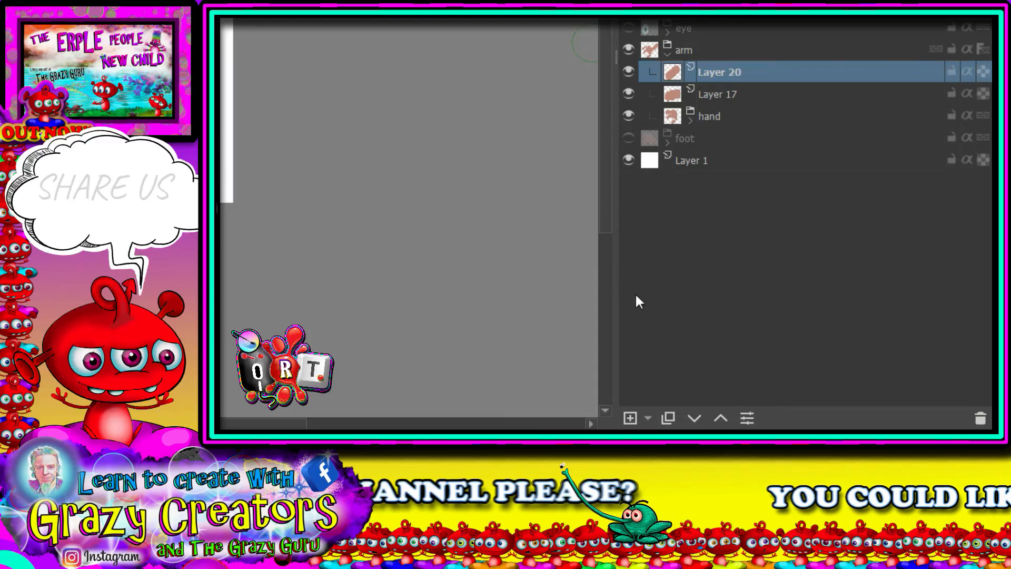
{"action": "left_click", "coordinate": [629, 419]}
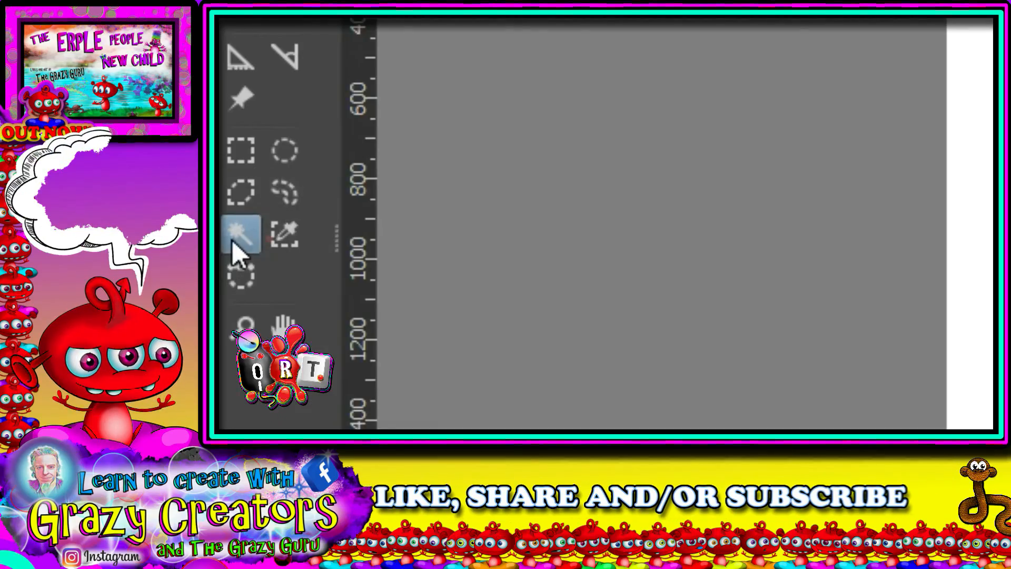
- Select the whole arm and hand silhouette with the Contiguous Selection tool while the new layer is active
{"action": "left_click", "coordinate": [225, 235]}
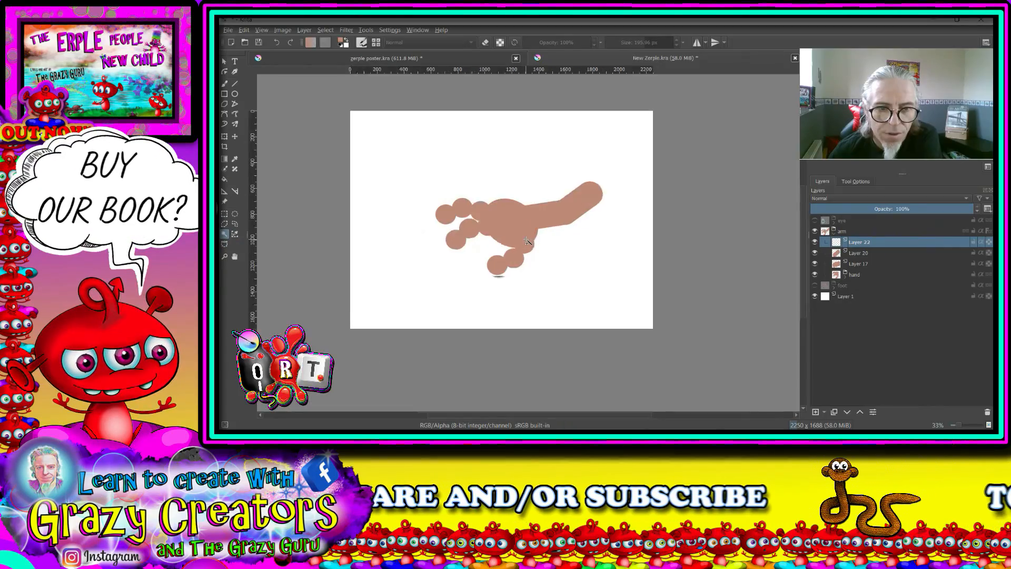
{"action": "key", "text": "1"}
{"action": "left_click", "coordinate": [582, 248]}
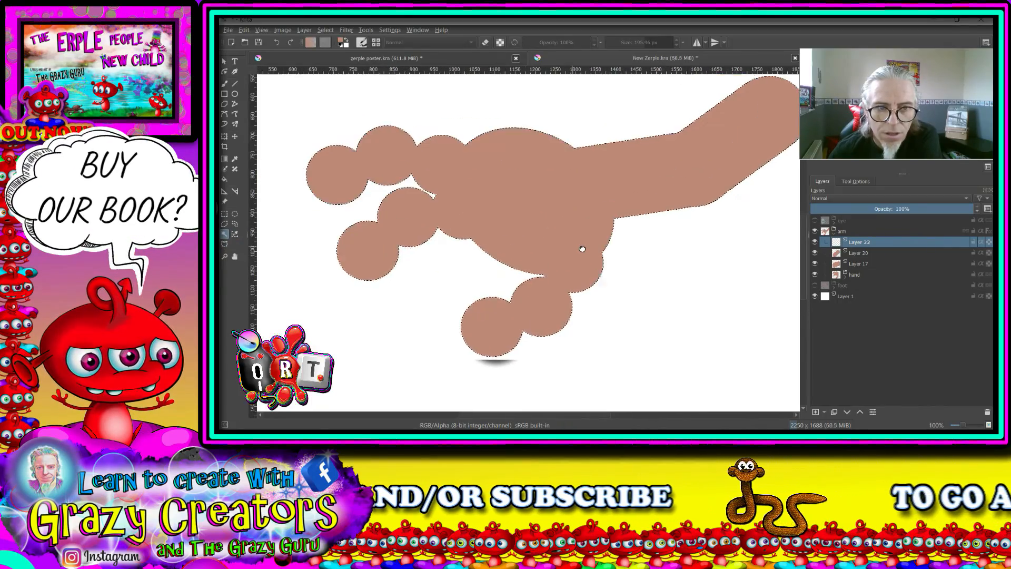
{"action": "left_click_drag", "start_coordinate": [582, 248], "coordinate": [541, 253]}
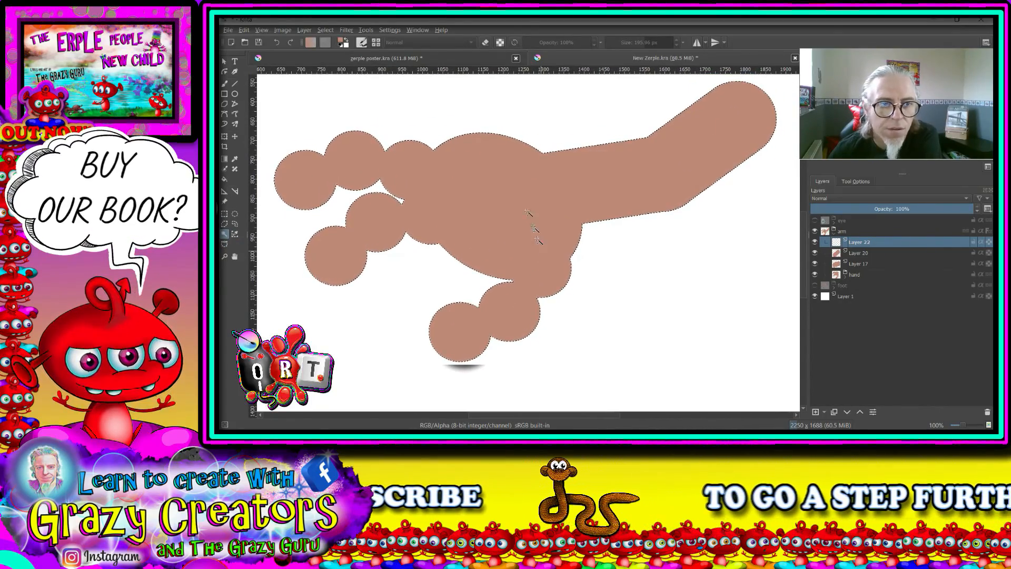
- Choose the Airbrush Soft brush and set it to 270.47 px with 10% opacity
{"action": "key", "text": "b"}
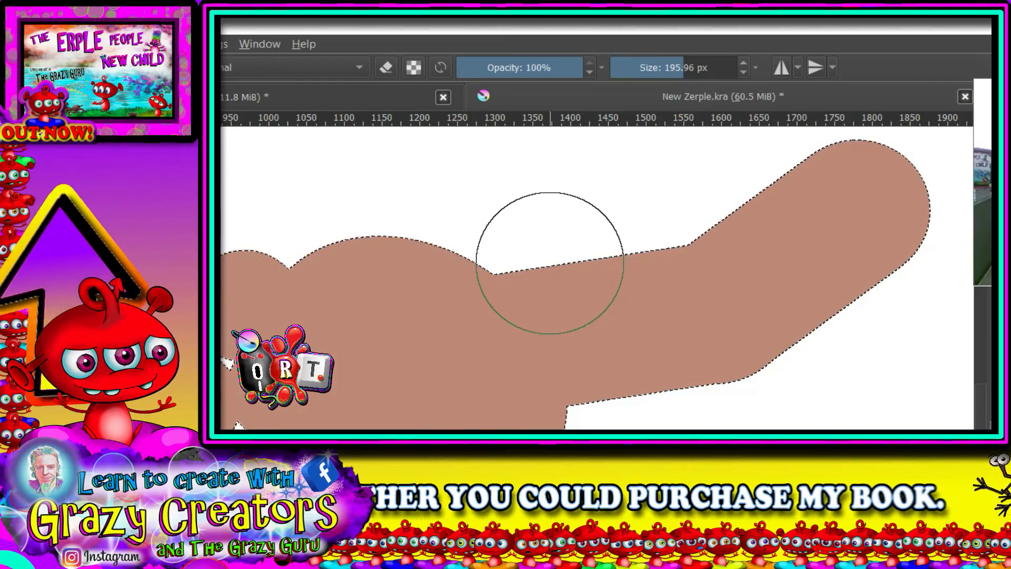
{"action": "right_click", "coordinate": [549, 263]}
{"action": "left_click", "coordinate": [551, 168]}
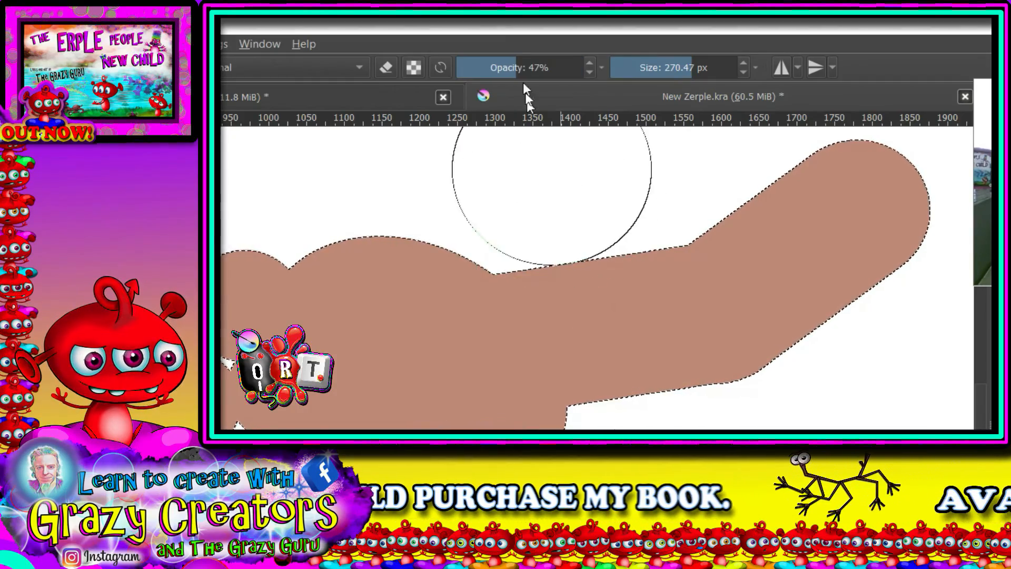
{"action": "left_click", "coordinate": [475, 68]}
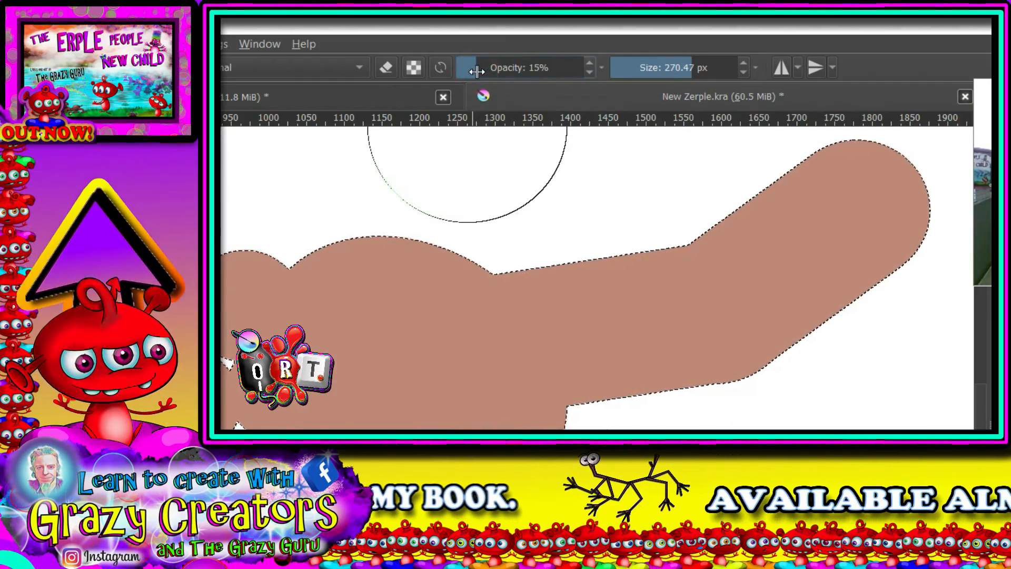
{"action": "left_click", "coordinate": [470, 68]}
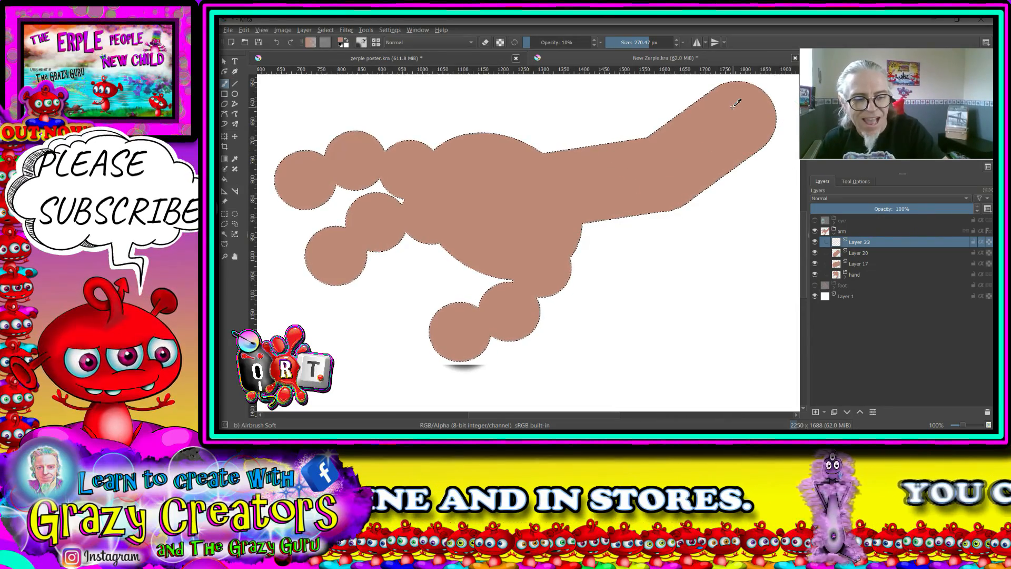
- Pick black and airbrush soft shading along the undersides of the arm, palm, thumb and lower finger
{"action": "right_click", "coordinate": [572, 155]}
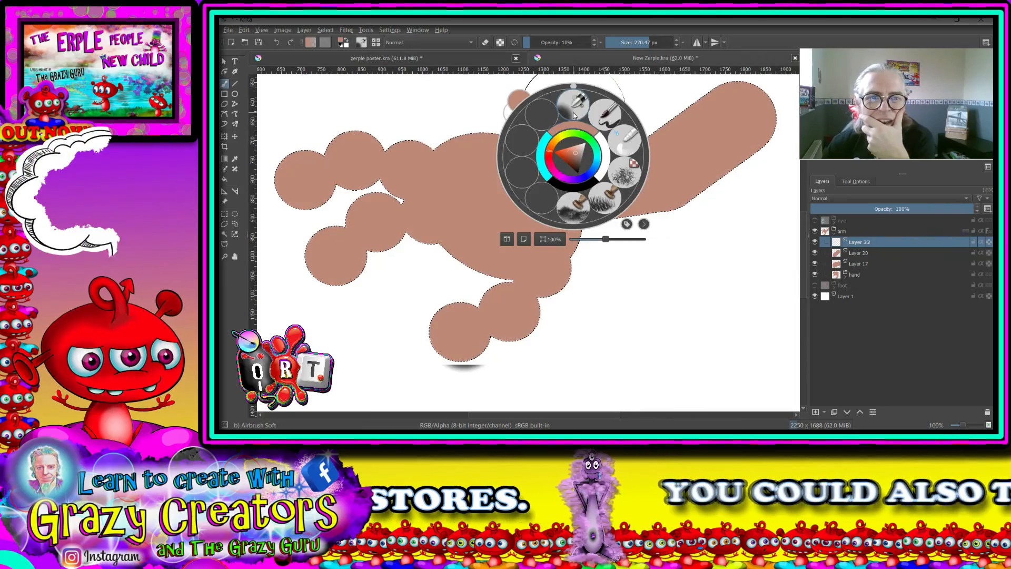
{"action": "left_click", "coordinate": [576, 188]}
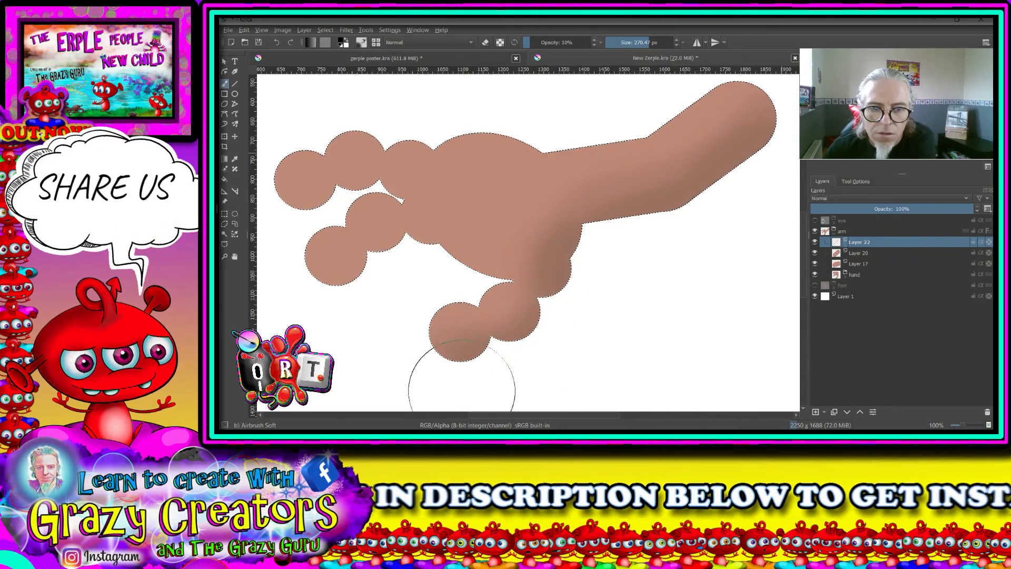
{"action": "mouse_move", "coordinate": [475, 270]}
{"action": "left_mouse_down"}
{"action": "mouse_move", "coordinate": [725, 276]}
{"action": "mouse_move", "coordinate": [647, 243]}
{"action": "left_mouse_up"}
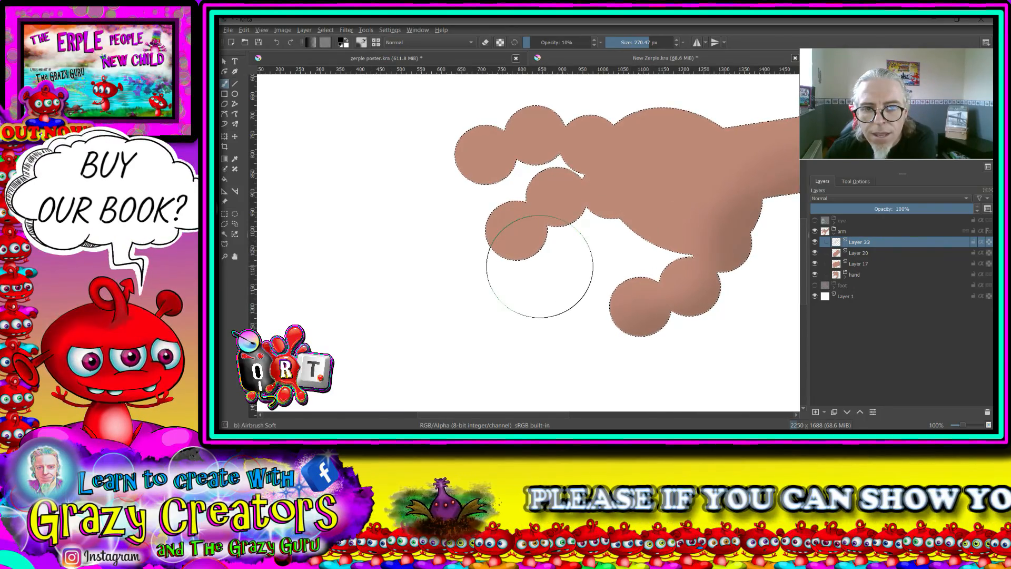
{"action": "scroll", "coordinate": [548, 263], "scroll_direction": "down", "scroll_amount": 2}
{"action": "left_click_drag", "start_coordinate": [554, 264], "coordinate": [514, 249]}
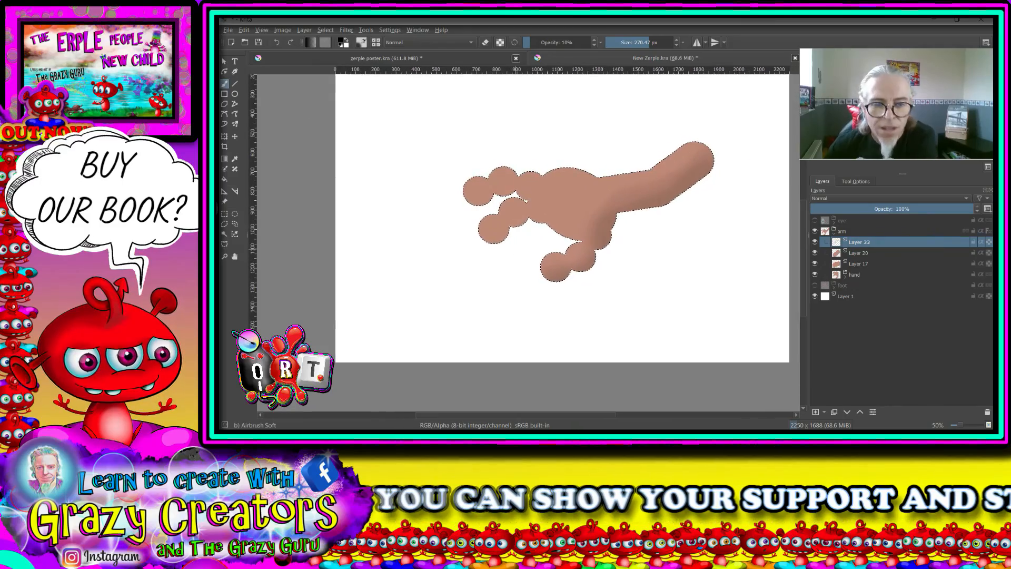
{"action": "scroll", "coordinate": [515, 251], "scroll_direction": "up", "scroll_amount": 2}
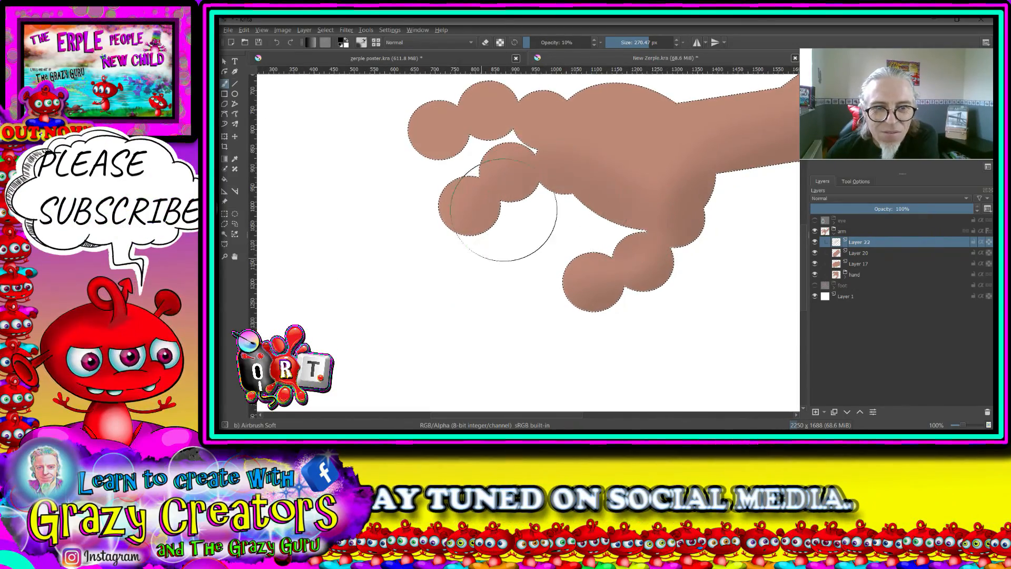
{"action": "left_click_drag", "start_coordinate": [498, 81], "coordinate": [495, 84]}
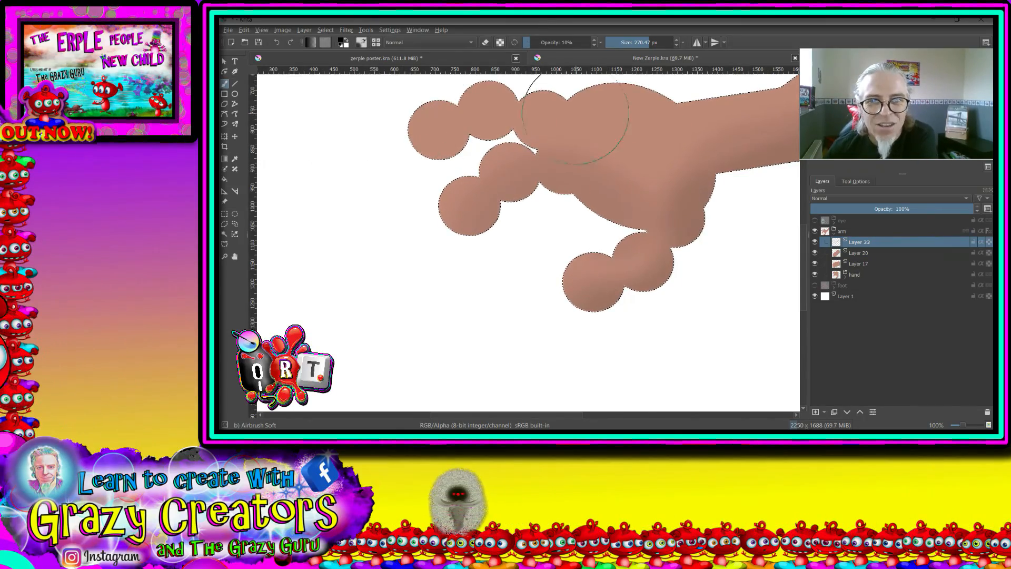
- Reduce the brush to 122.77 px and shade the lower finger's joints and its base at the palm
{"action": "scroll", "coordinate": [515, 194], "scroll_direction": "up", "scroll_amount": 3}
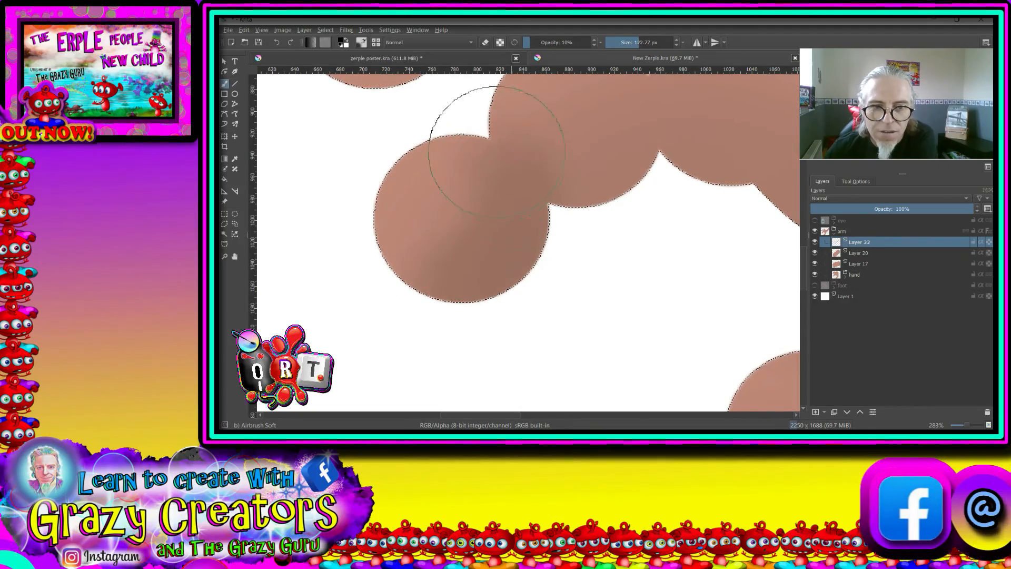
{"action": "mouse_move", "coordinate": [661, 139]}
{"action": "left_mouse_down"}
{"action": "mouse_move", "coordinate": [577, 296]}
{"action": "mouse_move", "coordinate": [601, 342]}
{"action": "mouse_move", "coordinate": [670, 361]}
{"action": "mouse_move", "coordinate": [578, 343]}
{"action": "mouse_move", "coordinate": [523, 341]}
{"action": "left_mouse_up"}
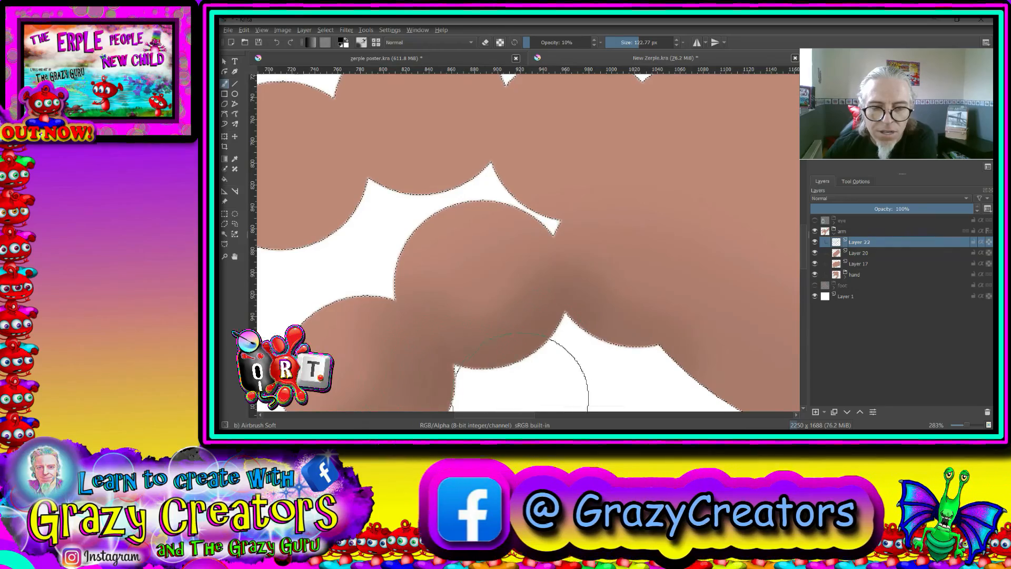
{"action": "mouse_move", "coordinate": [527, 396]}
{"action": "left_mouse_down"}
{"action": "mouse_move", "coordinate": [470, 271]}
{"action": "mouse_move", "coordinate": [469, 240]}
{"action": "left_mouse_up"}
{"action": "mouse_move", "coordinate": [605, 204]}
{"action": "left_mouse_down"}
{"action": "mouse_move", "coordinate": [752, 281]}
{"action": "mouse_move", "coordinate": [416, 243]}
{"action": "mouse_move", "coordinate": [439, 297]}
{"action": "mouse_move", "coordinate": [403, 317]}
{"action": "mouse_move", "coordinate": [288, 336]}
{"action": "left_mouse_up"}
{"action": "left_click_drag", "start_coordinate": [713, 211], "coordinate": [635, 363]}
{"action": "mouse_move", "coordinate": [638, 372]}
{"action": "left_mouse_down"}
{"action": "mouse_move", "coordinate": [703, 192]}
{"action": "mouse_move", "coordinate": [556, 270]}
{"action": "mouse_move", "coordinate": [419, 314]}
{"action": "left_mouse_up"}
{"action": "scroll", "coordinate": [419, 315], "scroll_direction": "down", "scroll_amount": 3}
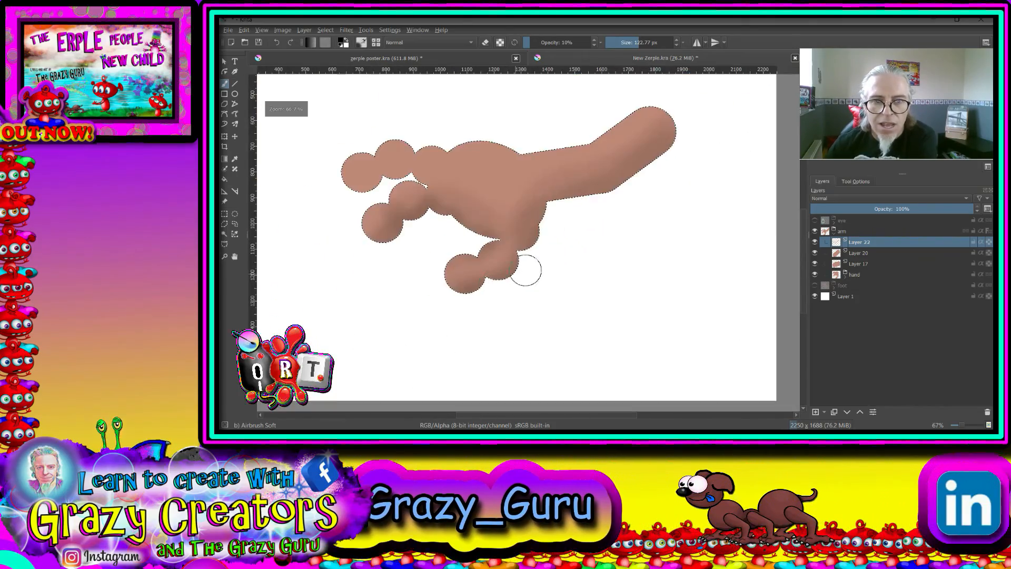
- Shade the underside of the upper finger and the joint between its two outer segments
{"action": "left_click_drag", "start_coordinate": [523, 271], "coordinate": [667, 287]}
{"action": "scroll", "coordinate": [595, 232], "scroll_direction": "up", "scroll_amount": 2}
{"action": "scroll", "coordinate": [459, 165], "scroll_direction": "down", "scroll_amount": 2}
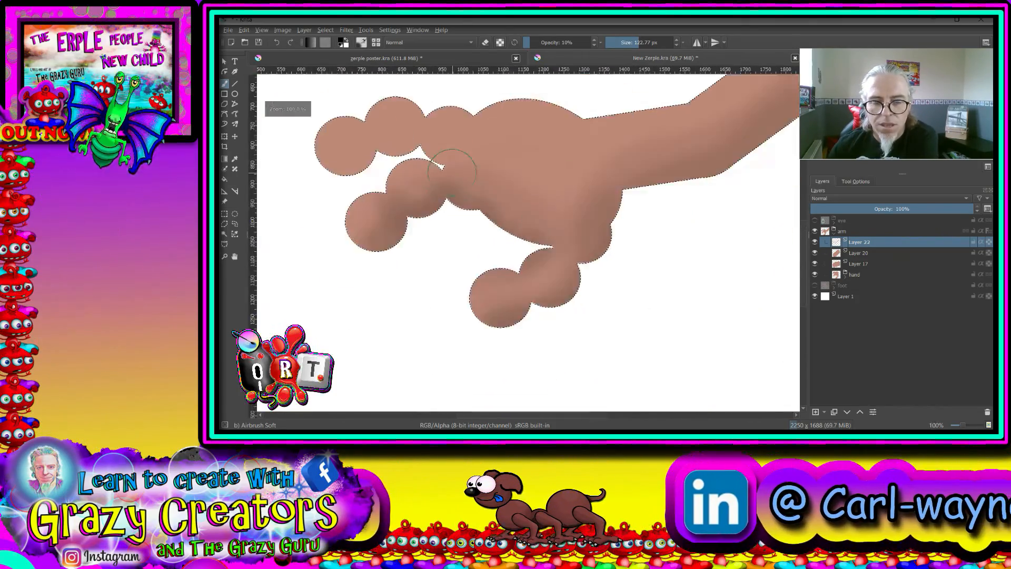
{"action": "scroll", "coordinate": [621, 236], "scroll_direction": "down", "scroll_amount": 1}
{"action": "left_click_drag", "start_coordinate": [459, 165], "coordinate": [572, 245]}
{"action": "scroll", "coordinate": [564, 250], "scroll_direction": "up", "scroll_amount": 2}
{"action": "scroll", "coordinate": [562, 250], "scroll_direction": "up", "scroll_amount": 2}
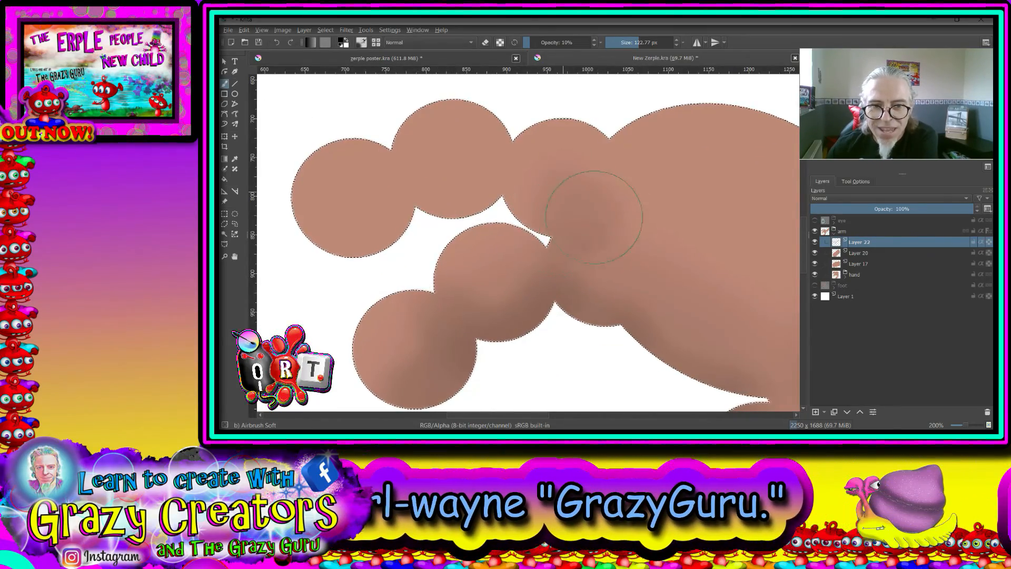
{"action": "mouse_move", "coordinate": [593, 216]}
{"action": "left_mouse_down"}
{"action": "mouse_move", "coordinate": [545, 198]}
{"action": "mouse_move", "coordinate": [513, 168]}
{"action": "mouse_move", "coordinate": [410, 199]}
{"action": "left_mouse_up"}
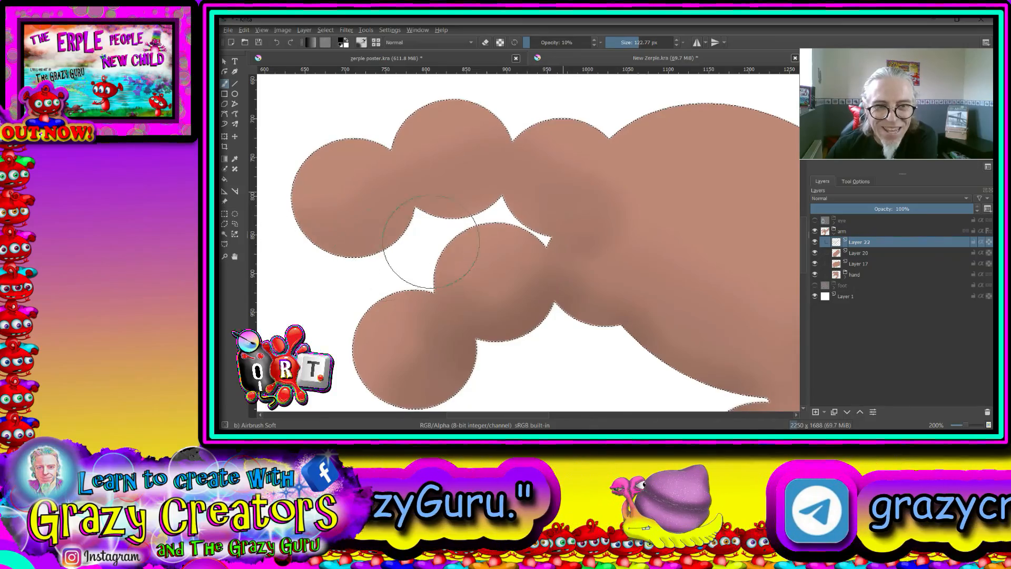
{"action": "mouse_move", "coordinate": [402, 151]}
{"action": "left_mouse_down"}
{"action": "mouse_move", "coordinate": [426, 211]}
{"action": "mouse_move", "coordinate": [372, 265]}
{"action": "left_mouse_up"}
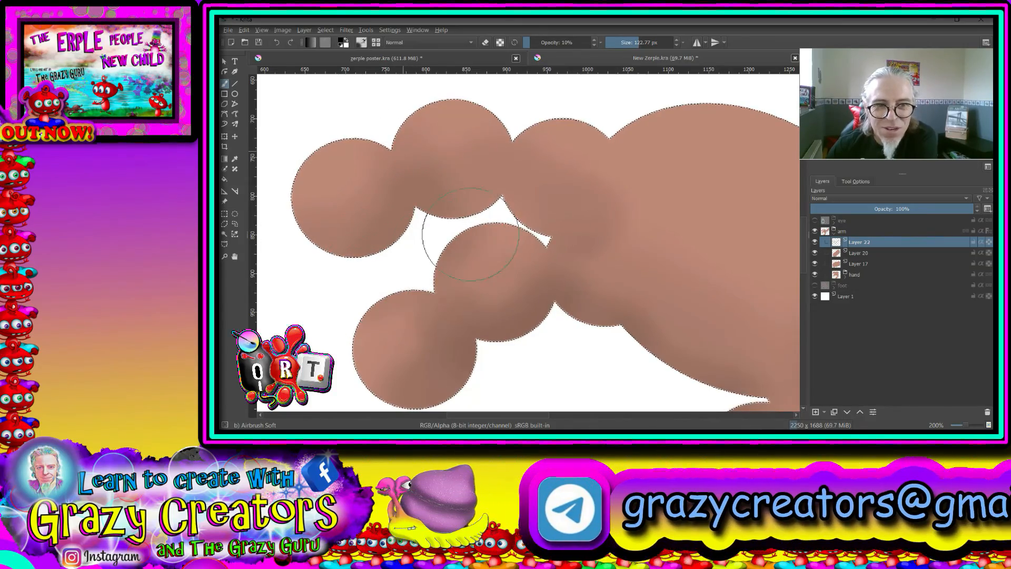
- Deepen the shading on the upper finger's base segment and around the palm
{"action": "scroll", "coordinate": [690, 165], "scroll_direction": "down", "scroll_amount": 3}
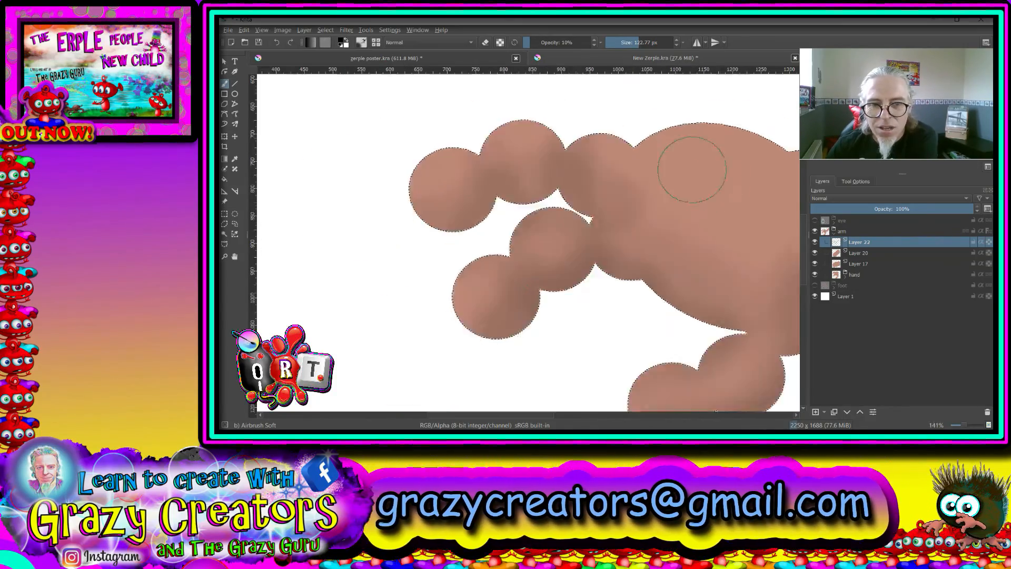
{"action": "left_click_drag", "start_coordinate": [763, 189], "coordinate": [503, 203]}
{"action": "scroll", "coordinate": [440, 201], "scroll_direction": "up", "scroll_amount": 2}
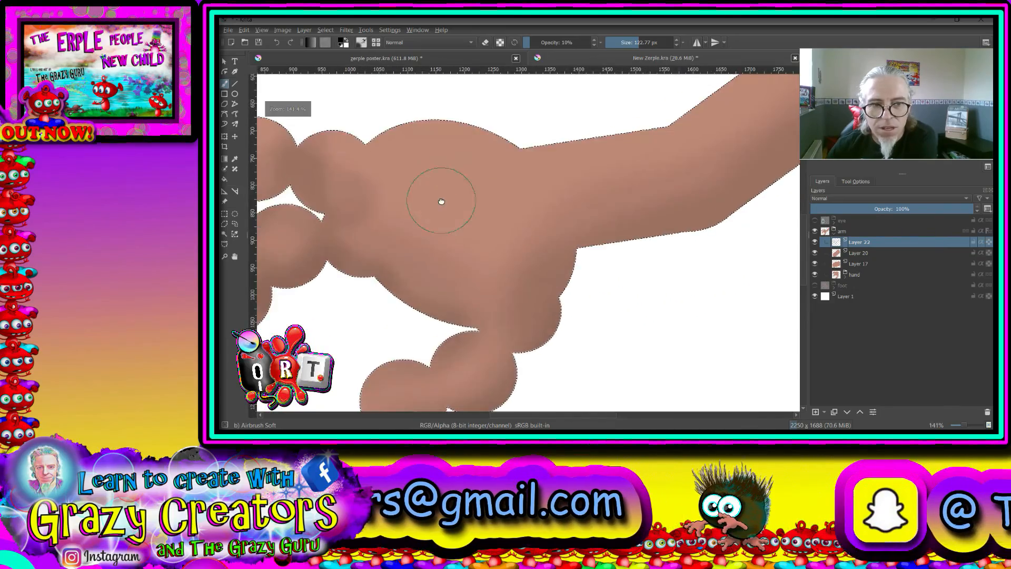
{"action": "left_click_drag", "start_coordinate": [440, 201], "coordinate": [745, 235]}
- Switch to the Basic-5 Size brush in eraser mode at 100% opacity, sized about 94 px
{"action": "scroll", "coordinate": [573, 184], "scroll_direction": "down", "scroll_amount": 2}
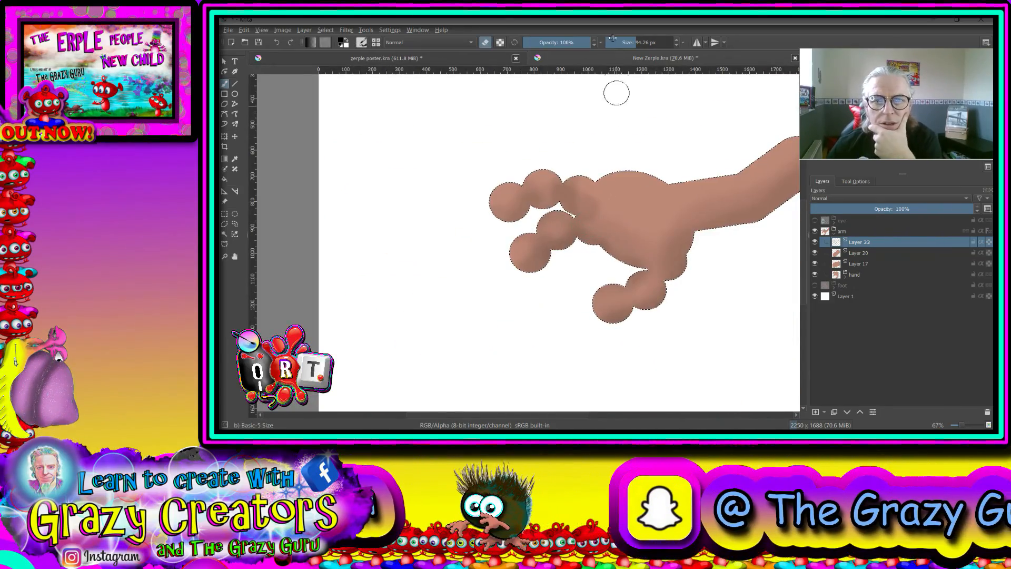
{"action": "right_click", "coordinate": [632, 100]}
{"action": "left_click", "coordinate": [633, 113]}
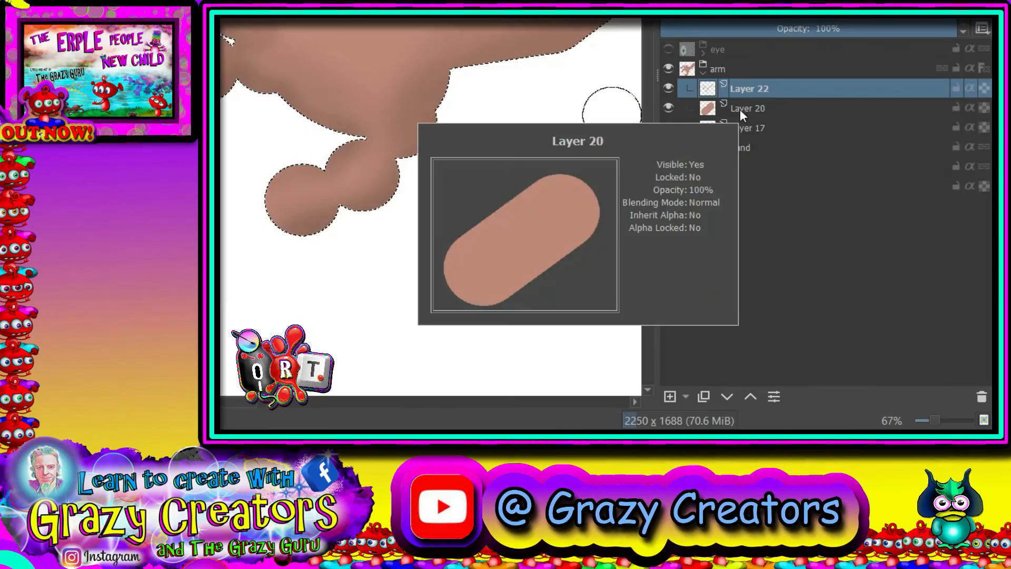
- Identify the original finger by toggling finger visibility within the hand group, and add a new paint layer above Layer 14 in the finger group
{"action": "left_click", "coordinate": [722, 151]}
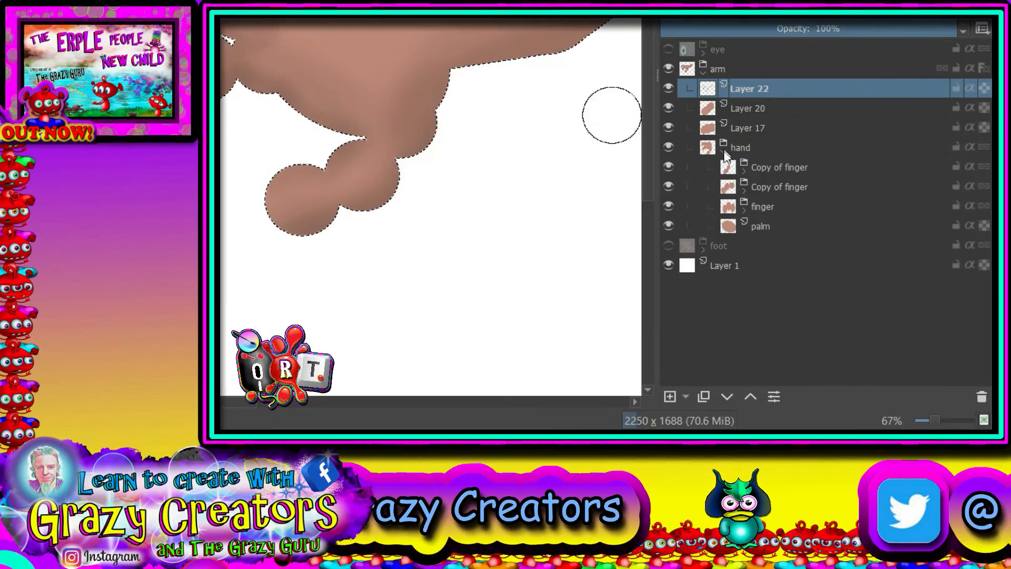
{"action": "left_click", "coordinate": [668, 167]}
{"action": "left_click", "coordinate": [668, 167]}
{"action": "left_click", "coordinate": [664, 206]}
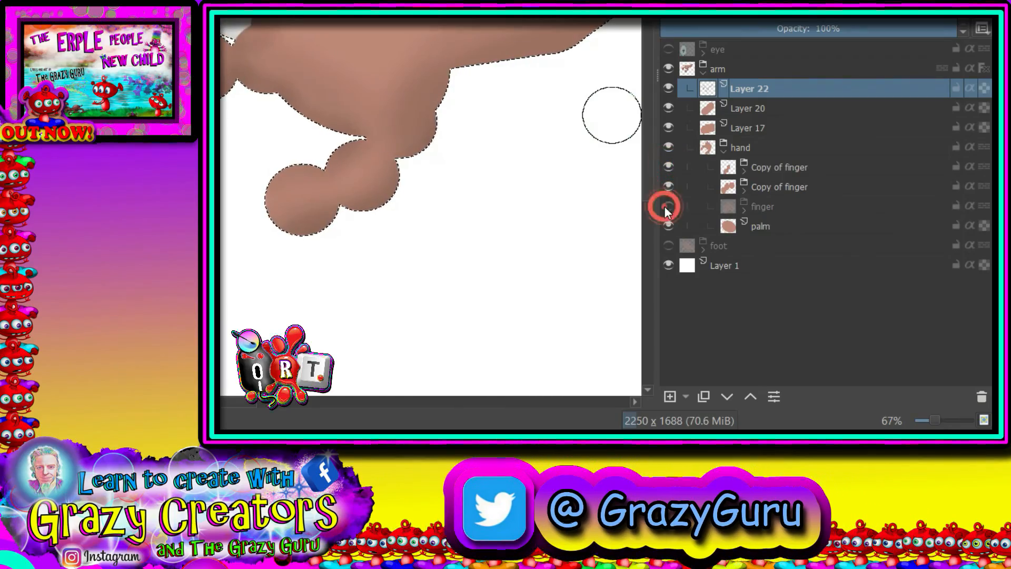
{"action": "left_click", "coordinate": [664, 207]}
{"action": "left_click", "coordinate": [743, 212]}
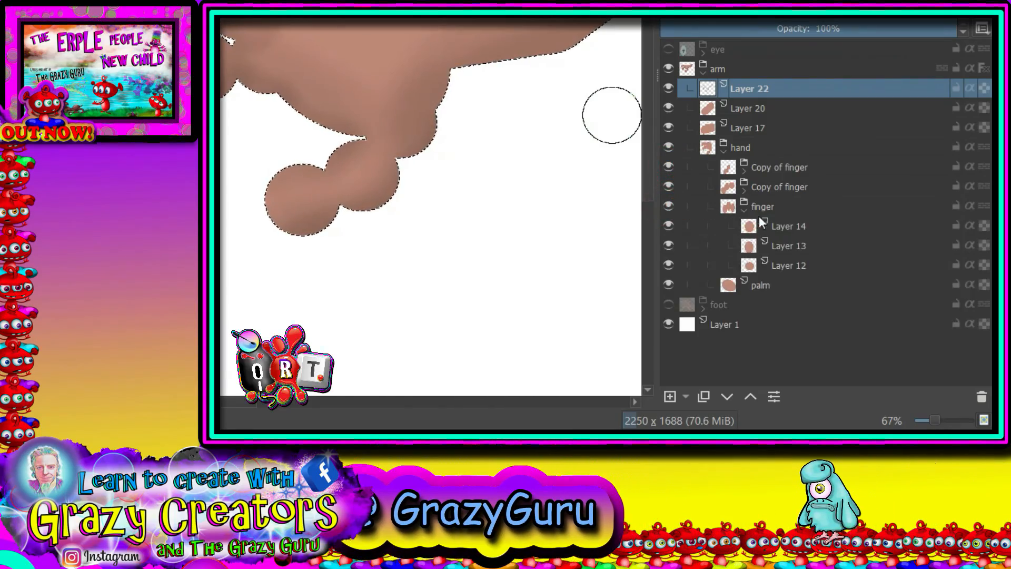
{"action": "left_click", "coordinate": [787, 227]}
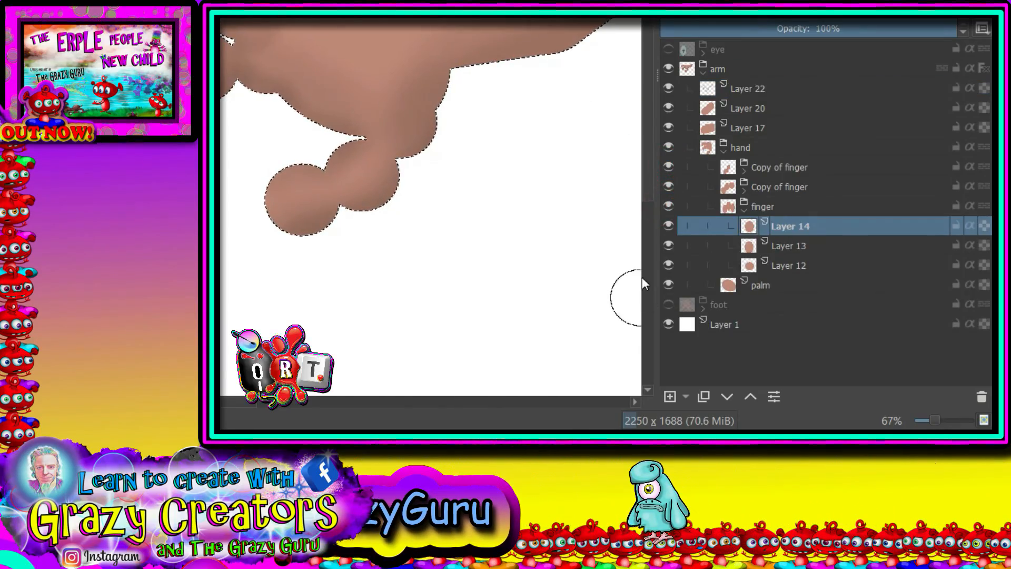
{"action": "left_click", "coordinate": [664, 396]}
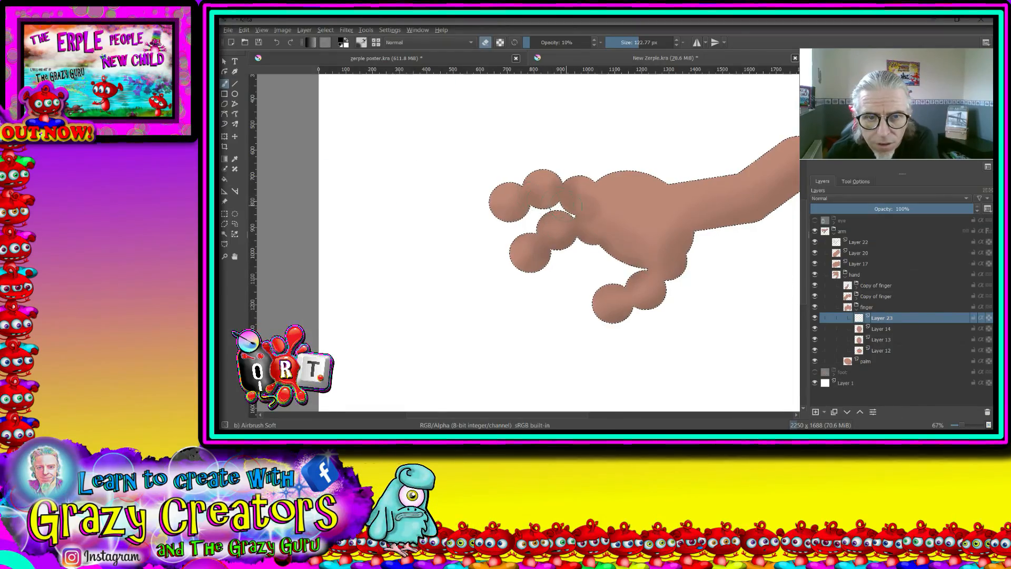
- Shade the crease between the two upper fingers' bases on the new layer with the soft airbrush at 10% opacity and 122.77 px
{"action": "scroll", "coordinate": [579, 206], "scroll_direction": "up", "scroll_amount": 3}
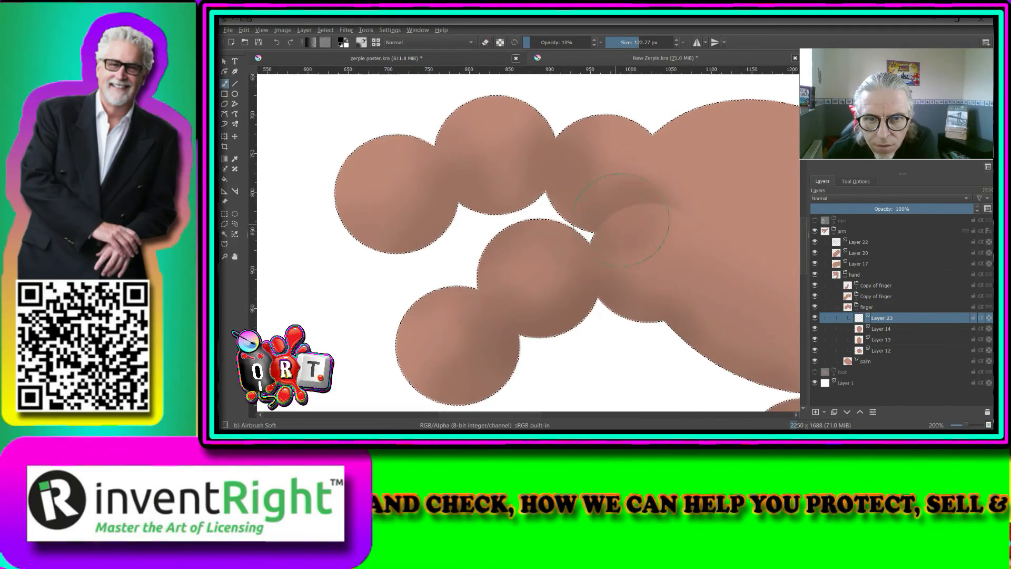
{"action": "scroll", "coordinate": [599, 247], "scroll_direction": "down", "scroll_amount": 6}
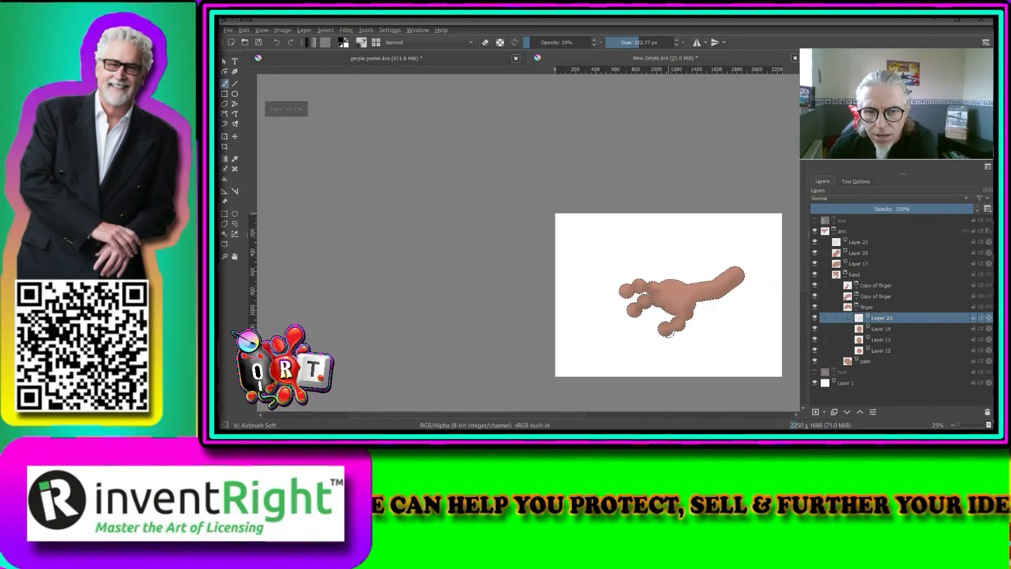
{"action": "scroll", "coordinate": [573, 296], "scroll_direction": "up", "scroll_amount": 4}
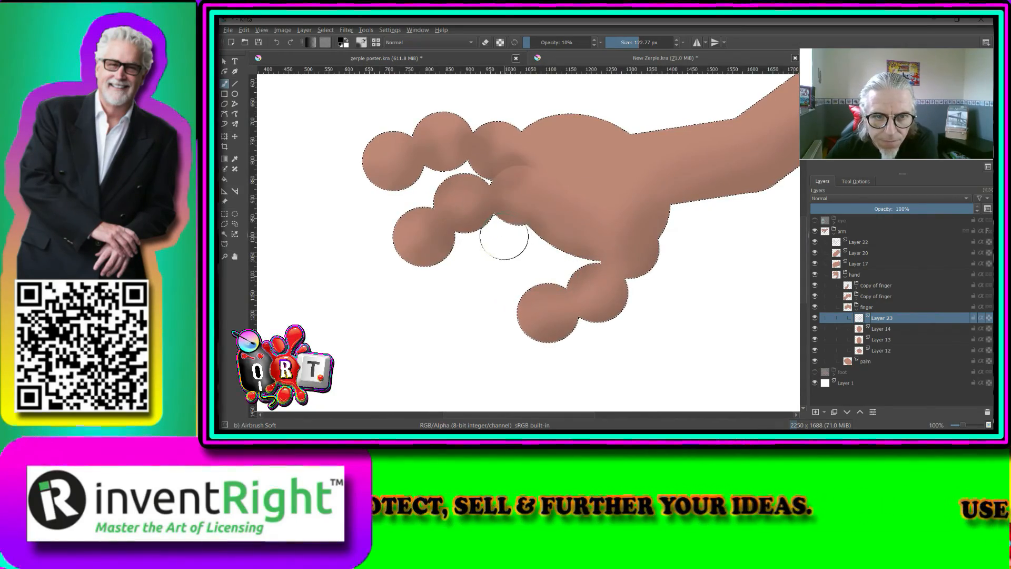
{"action": "scroll", "coordinate": [543, 209], "scroll_direction": "down", "scroll_amount": 1}
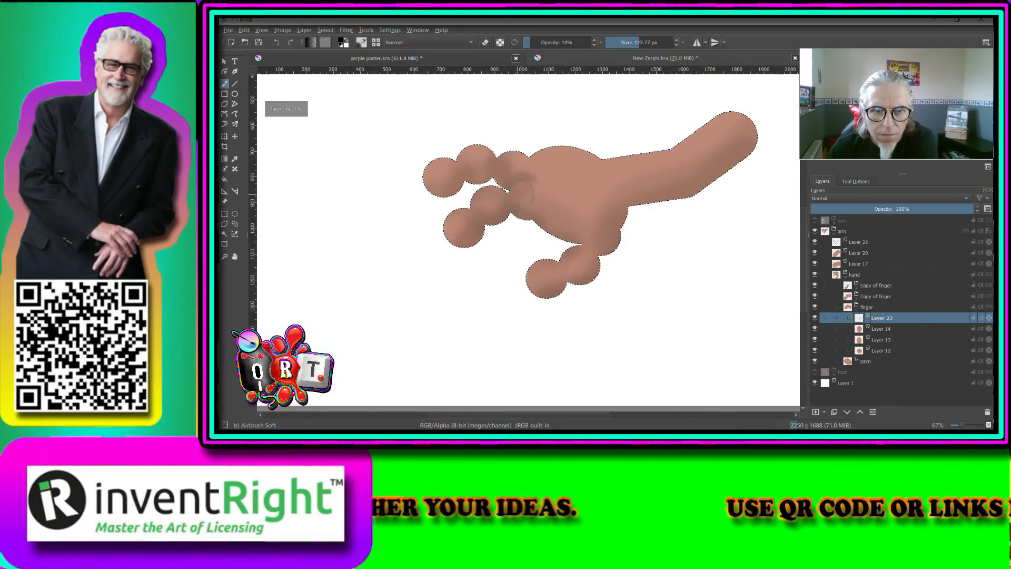